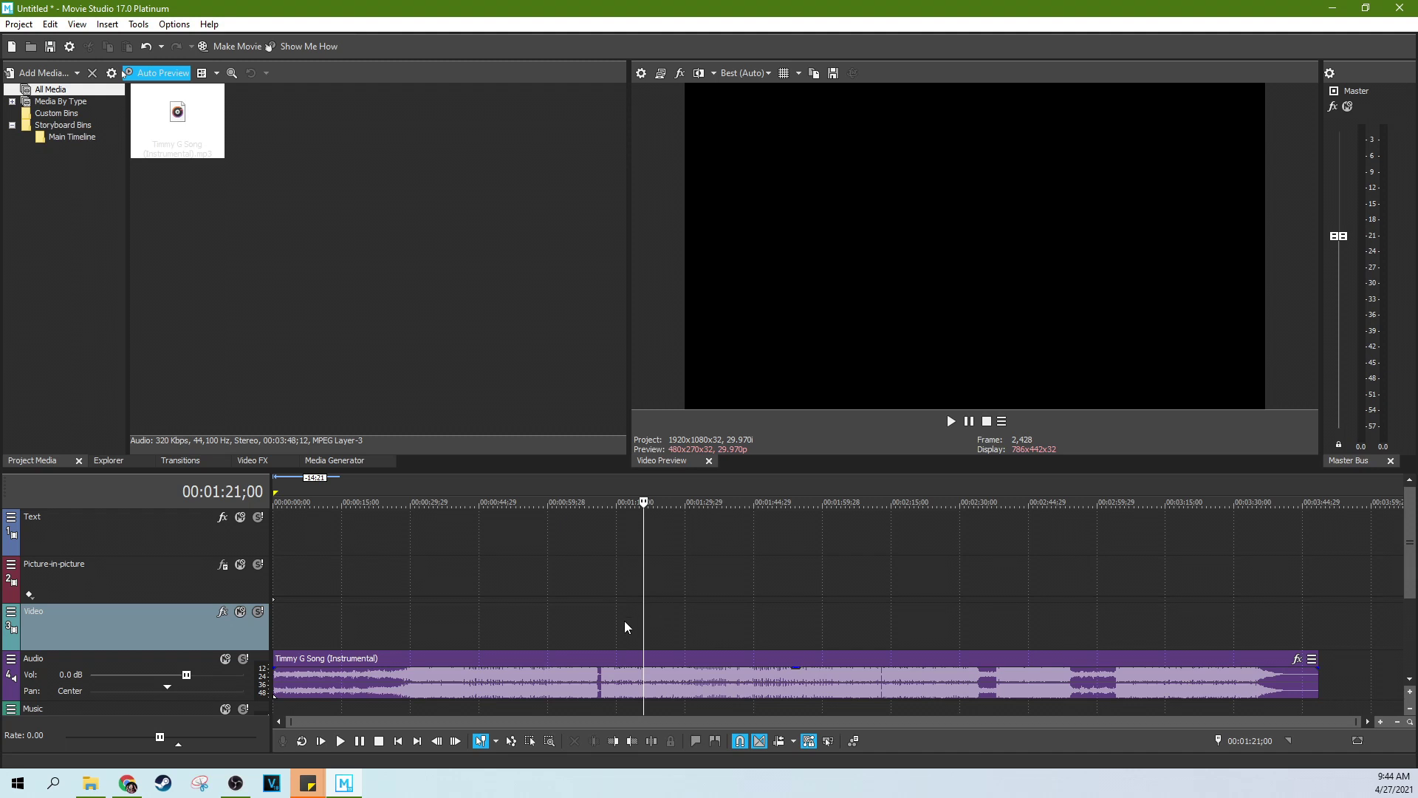
{"action": "left_click", "coordinate": [645, 628]}
{"action": "scroll", "coordinate": [665, 631], "scroll_direction": "up", "scroll_amount": 3}
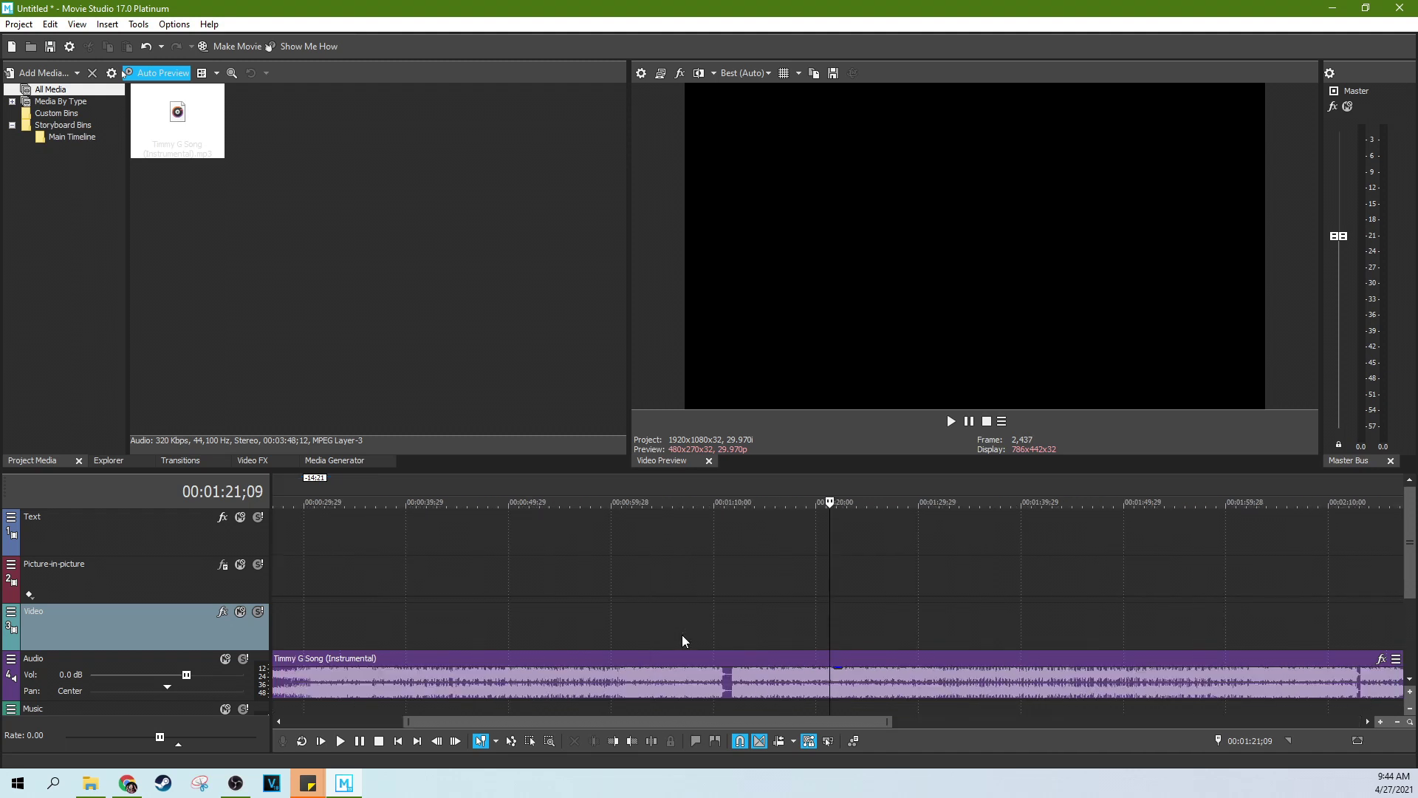
{"action": "left_click", "coordinate": [555, 618]}
{"action": "scroll", "coordinate": [558, 621], "scroll_direction": "down", "scroll_amount": 2}
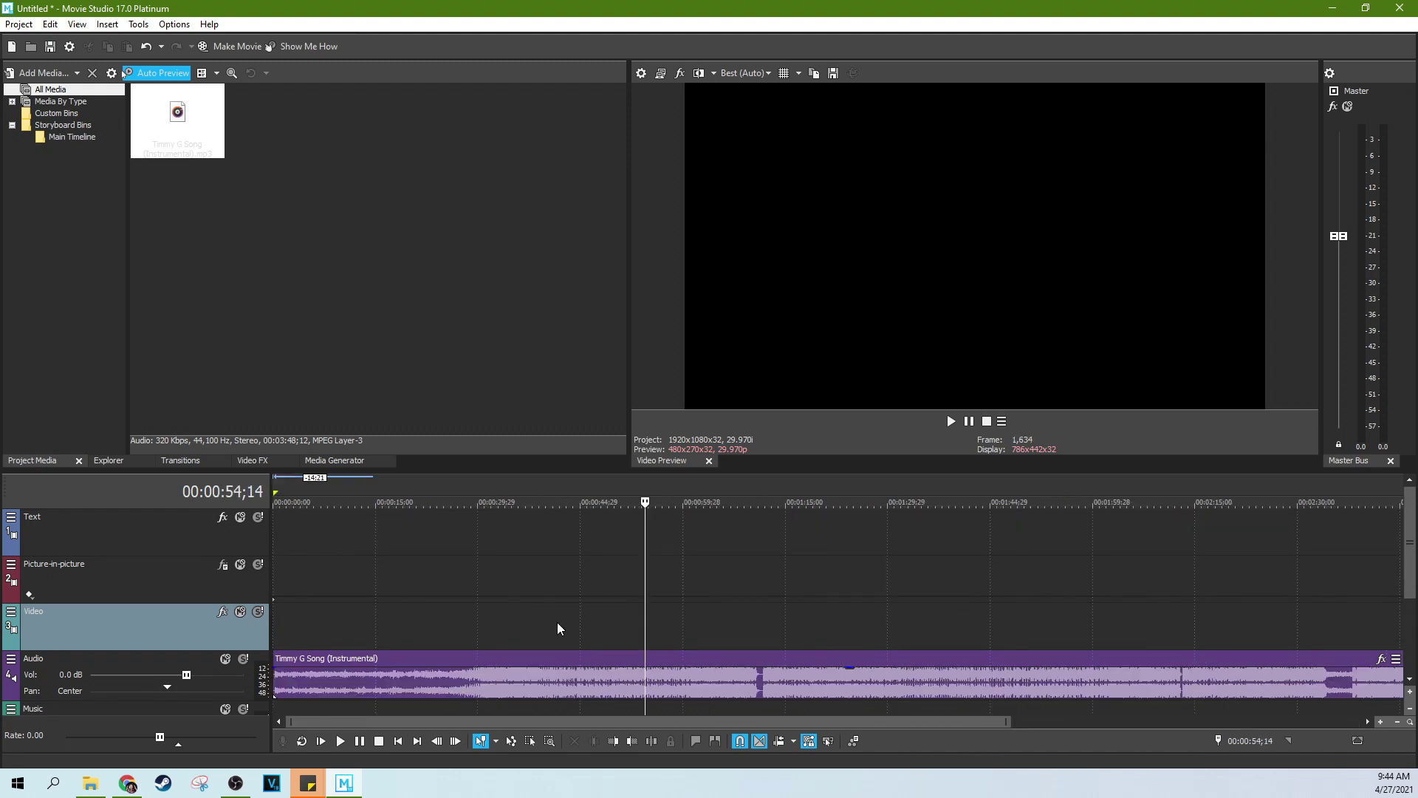
{"action": "scroll", "coordinate": [628, 619], "scroll_direction": "down", "scroll_amount": 1}
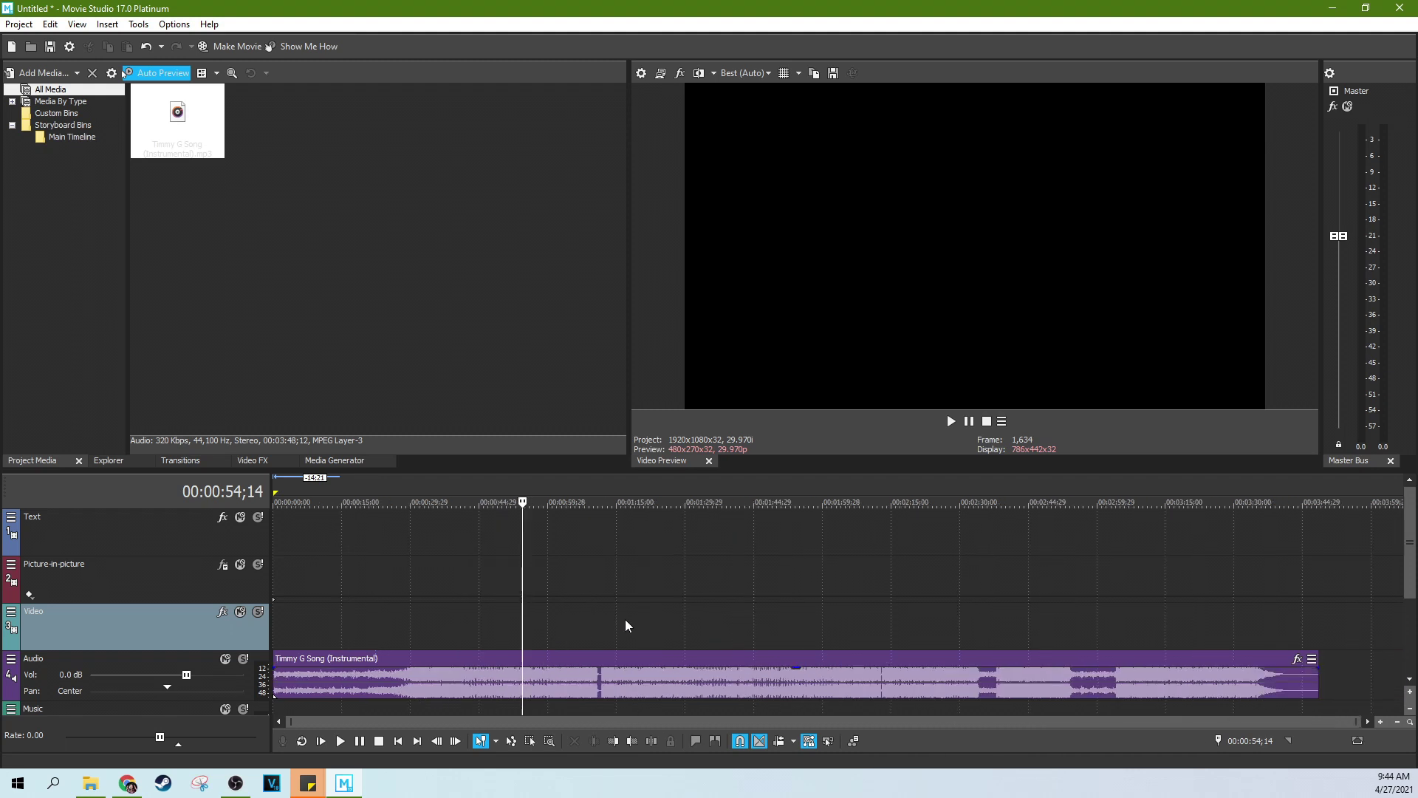
{"action": "left_click", "coordinate": [501, 630]}
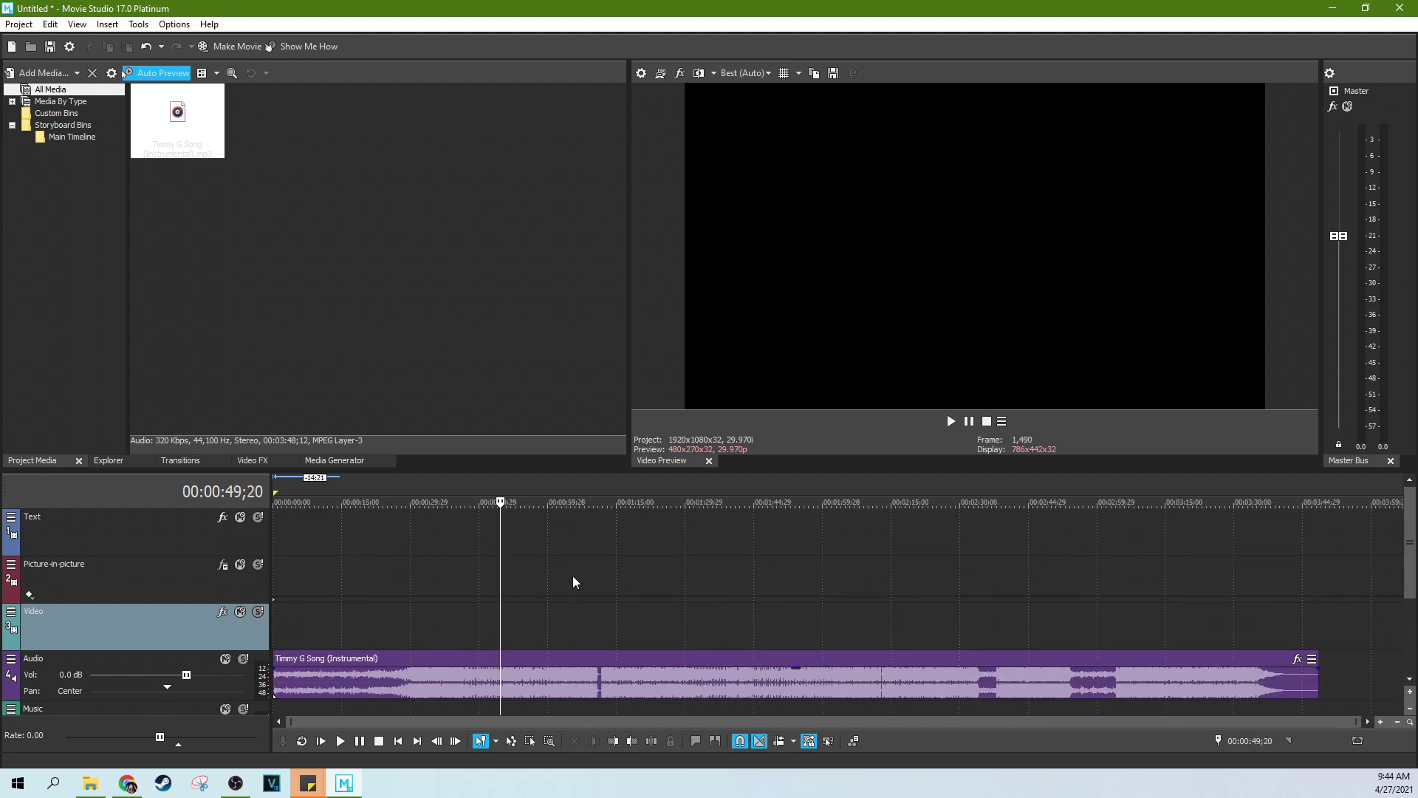
{"action": "left_click", "coordinate": [581, 614]}
{"action": "left_click", "coordinate": [542, 618]}
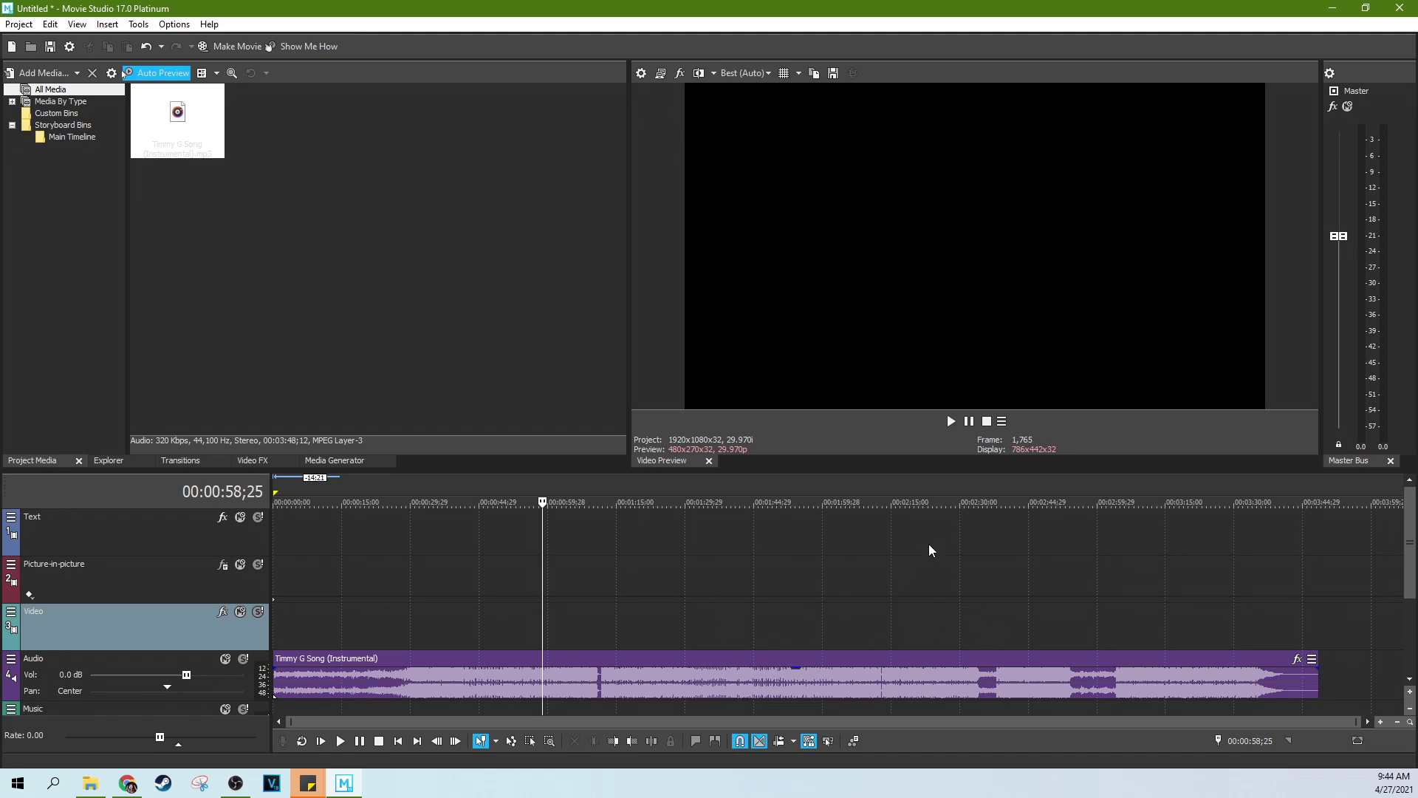
{"action": "left_click", "coordinate": [1298, 659]}
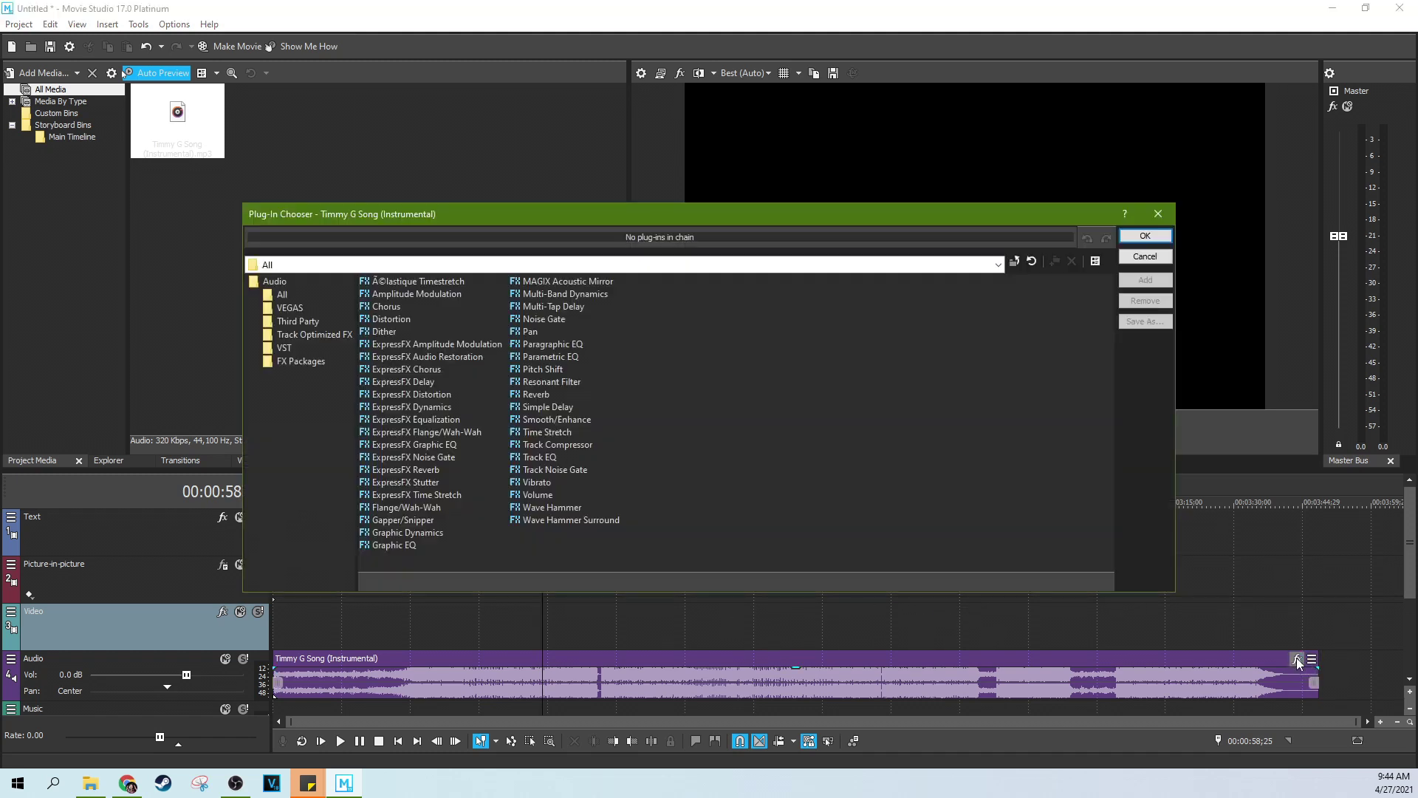
{"action": "left_click", "coordinate": [421, 295]}
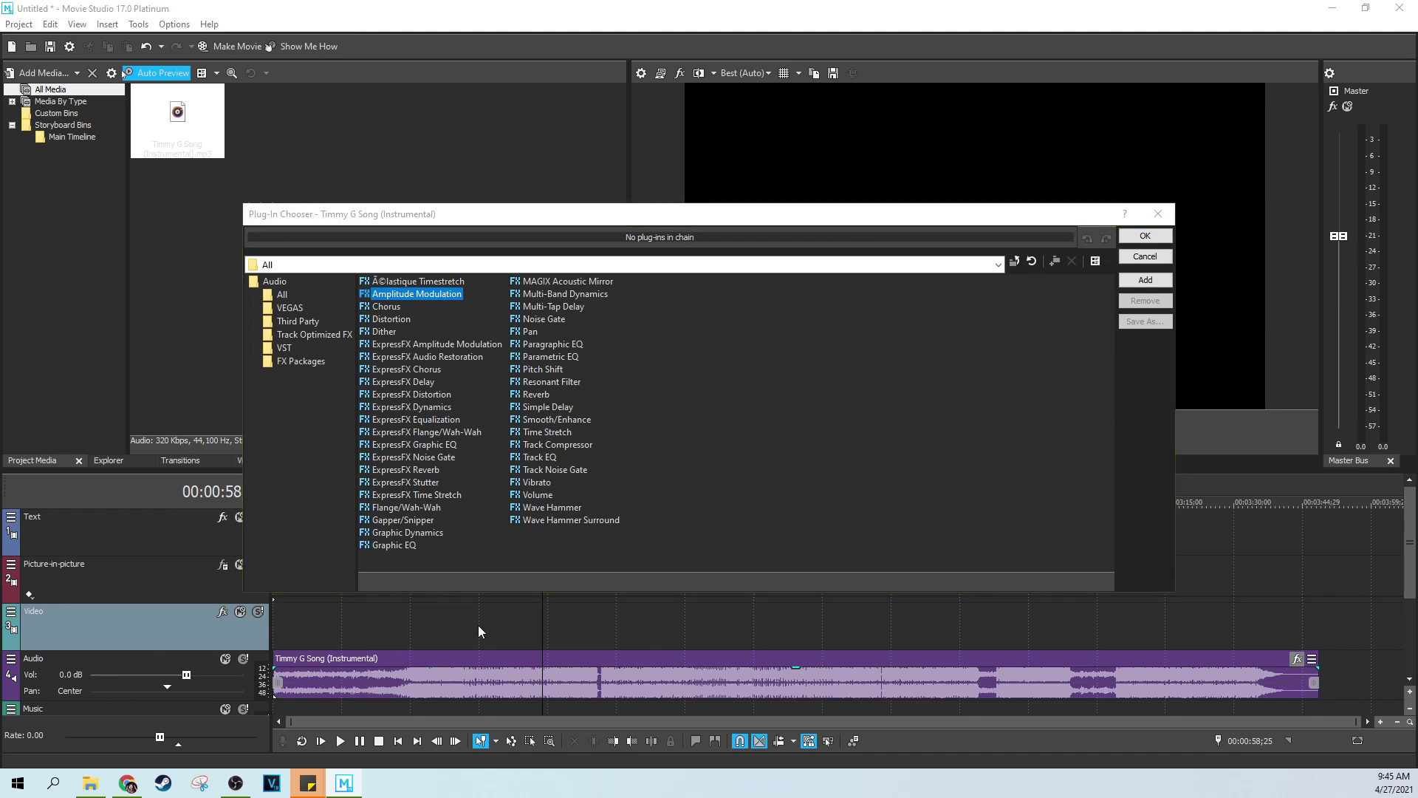
{"action": "left_click", "coordinate": [1168, 214]}
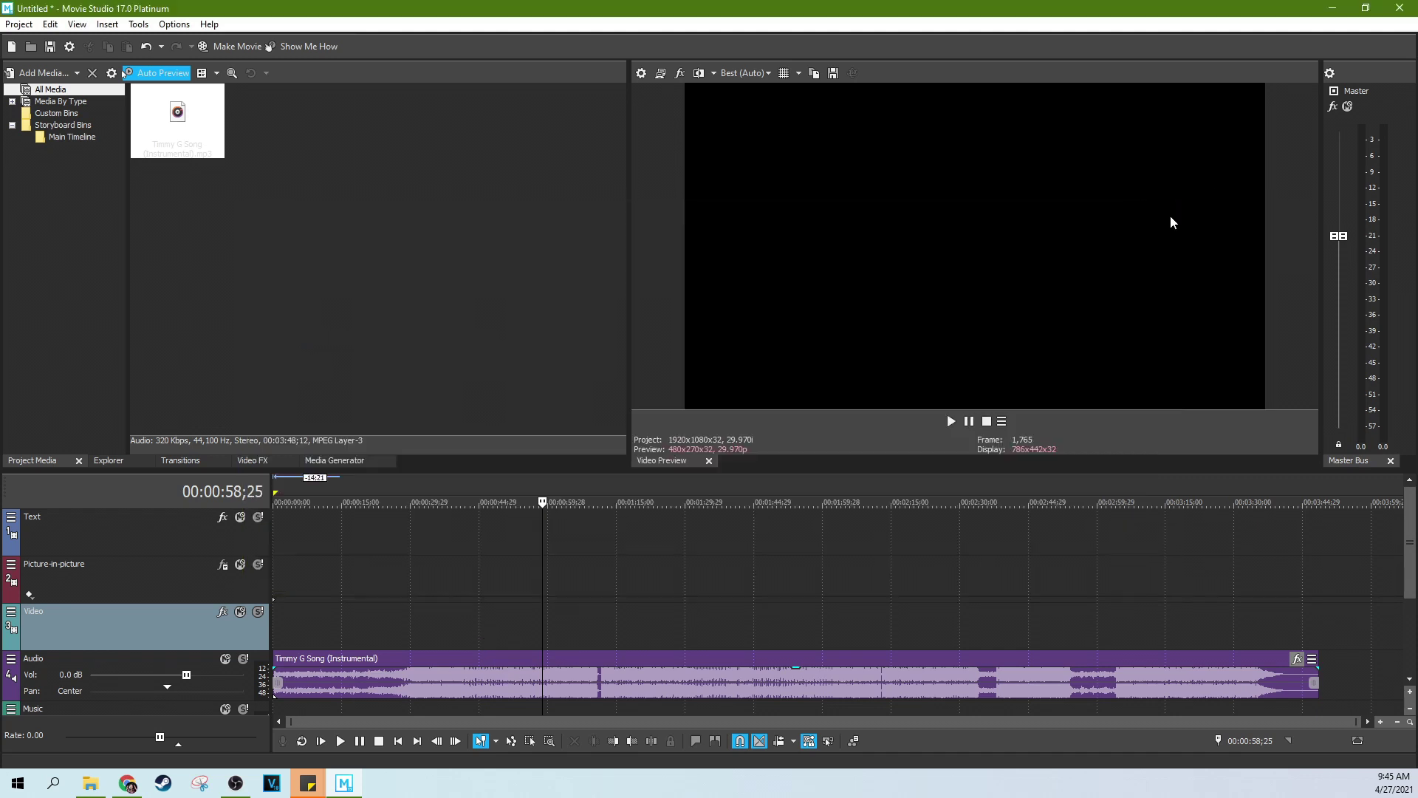
Add the Amplitude Modulation plug-in to the effects chain of the instrumental song event on the Audio track
{"action": "left_click", "coordinate": [1297, 659]}
{"action": "left_click", "coordinate": [406, 294]}
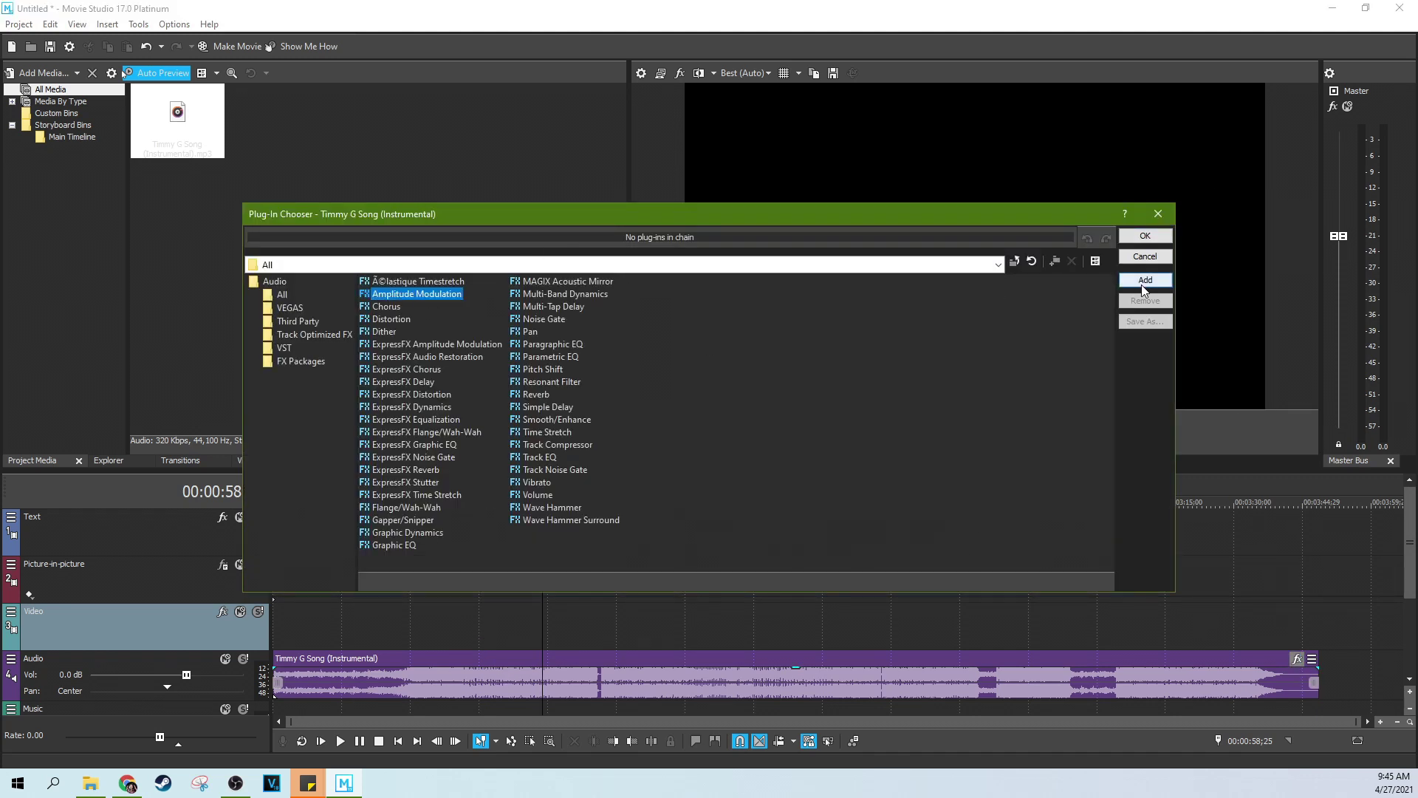
{"action": "left_click", "coordinate": [1145, 280]}
{"action": "left_click", "coordinate": [1145, 236]}
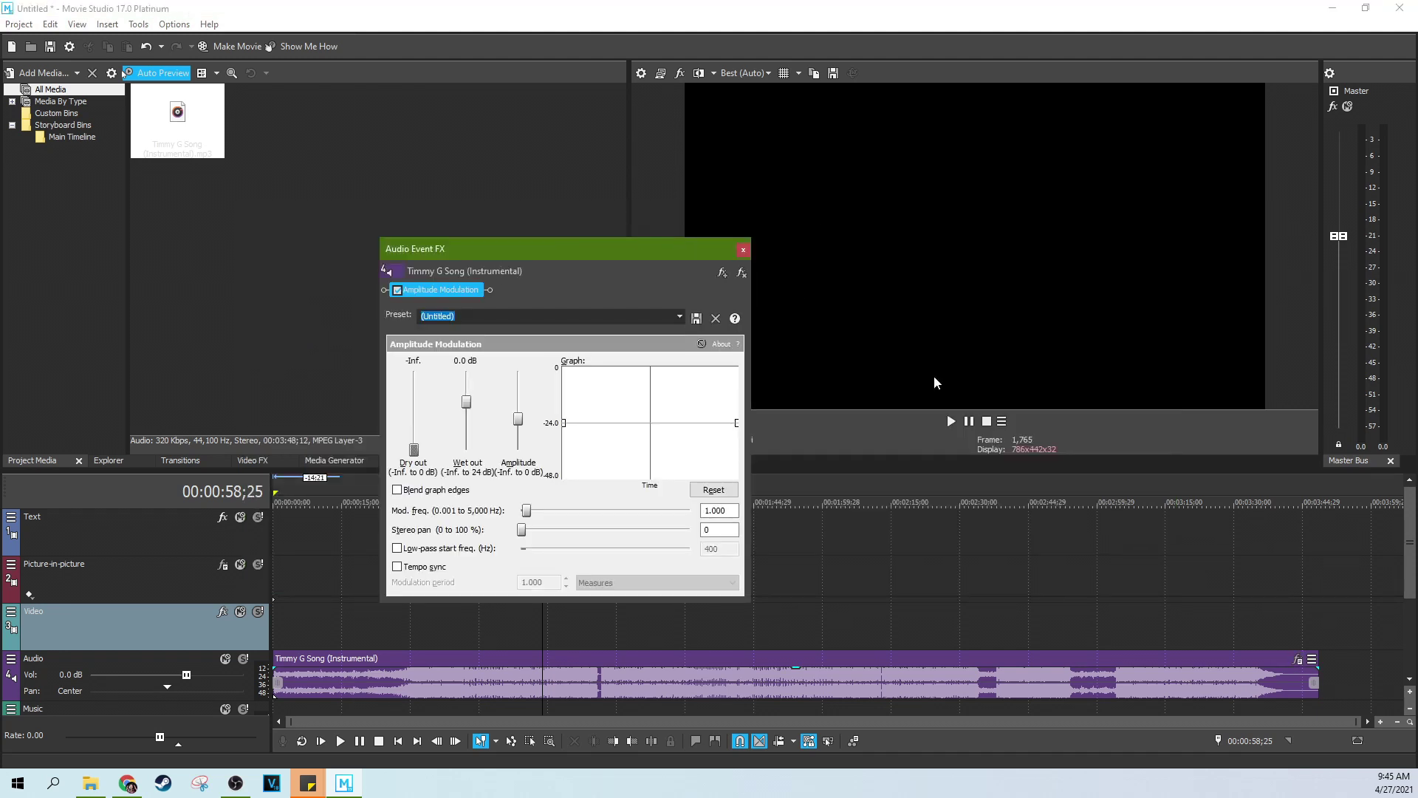
Play a few seconds of the song from around the half-minute mark to hear it with Amplitude Modulation
{"action": "left_click", "coordinate": [343, 616]}
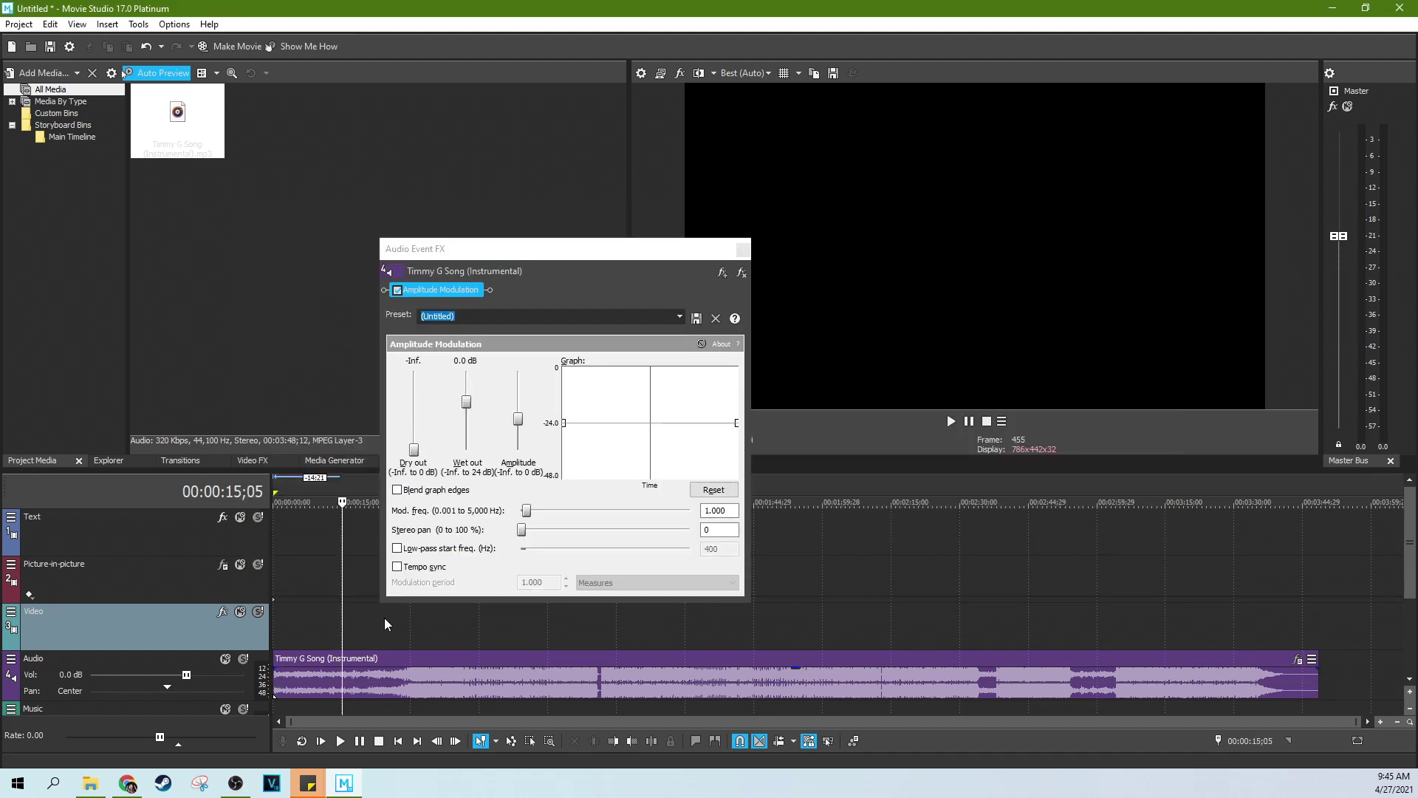
{"action": "left_click", "coordinate": [415, 621]}
{"action": "left_click", "coordinate": [969, 423]}
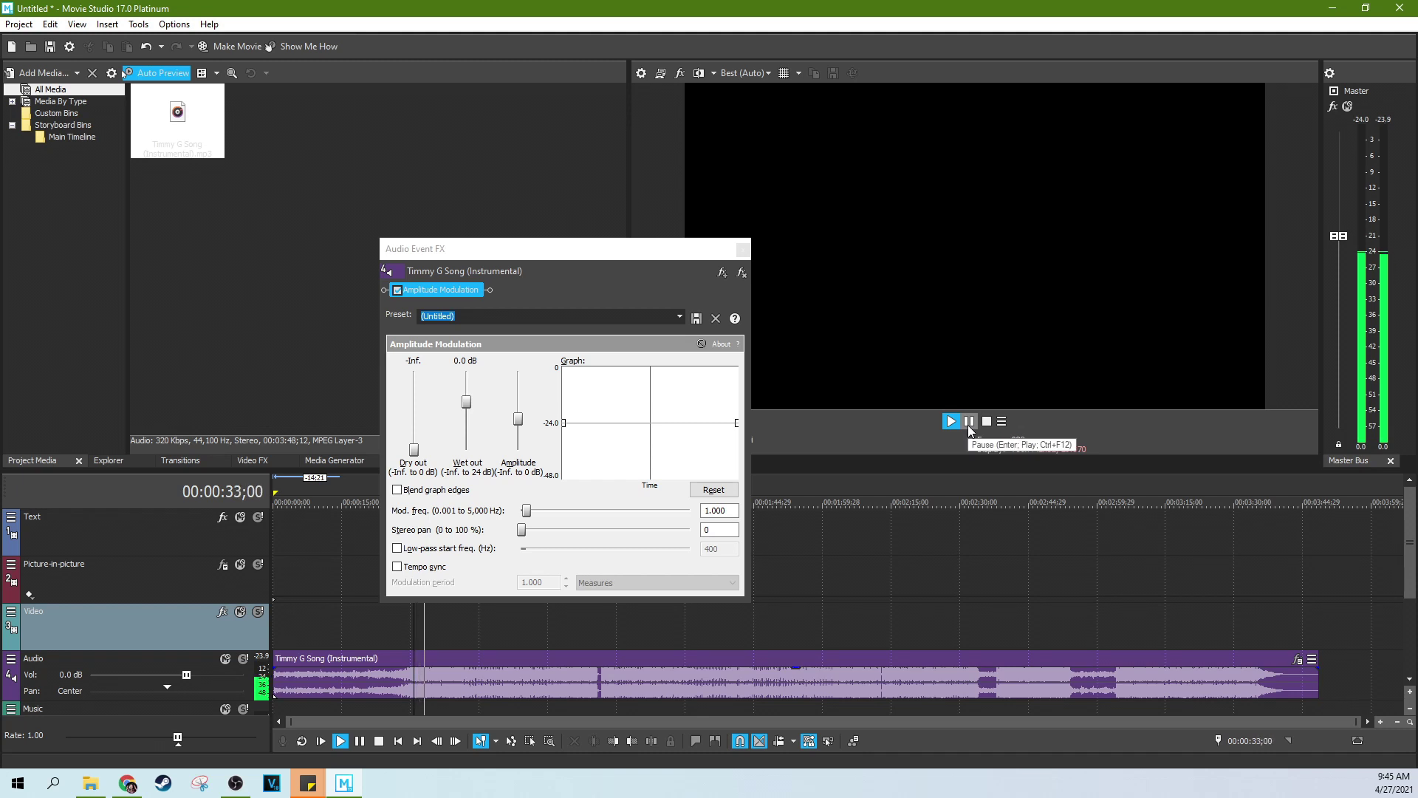
{"action": "left_click", "coordinate": [970, 422]}
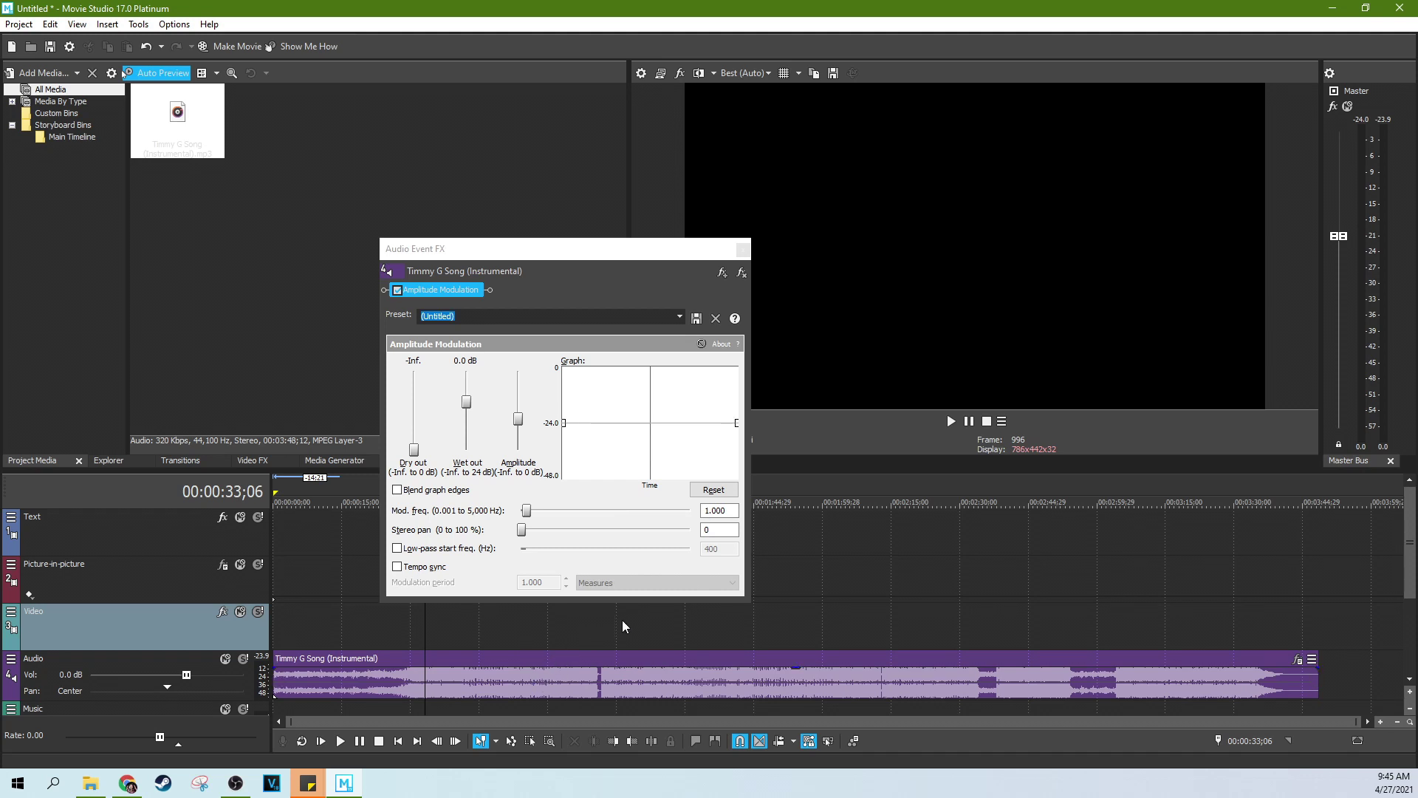
Preview the song from the end of the short quiet gap, at about 00:01:12, and return the playhead there
{"action": "left_click", "coordinate": [596, 633]}
{"action": "left_click", "coordinate": [603, 635]}
{"action": "scroll", "coordinate": [698, 636], "scroll_direction": "up", "scroll_amount": 4}
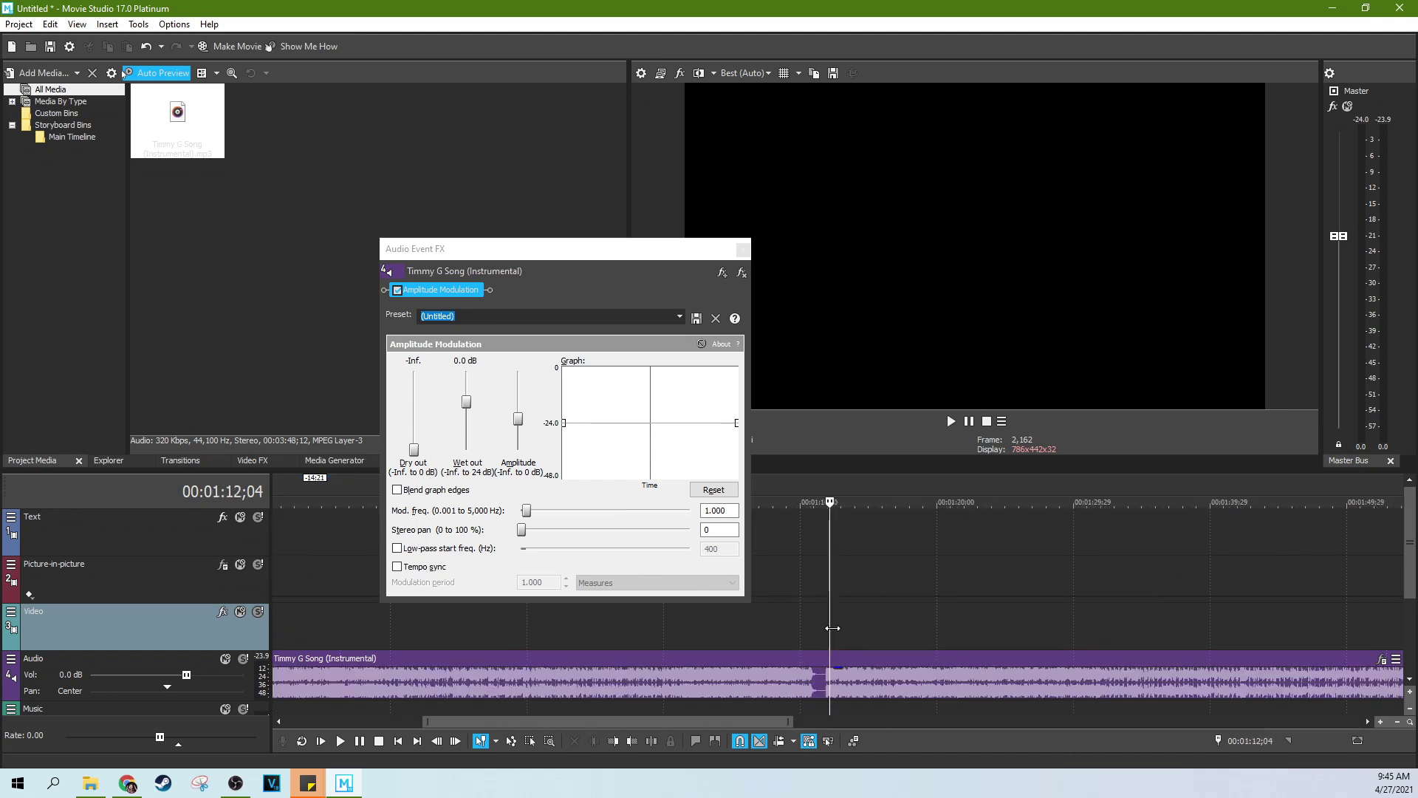
{"action": "scroll", "coordinate": [828, 633], "scroll_direction": "up", "scroll_amount": 2}
{"action": "left_click", "coordinate": [838, 631]}
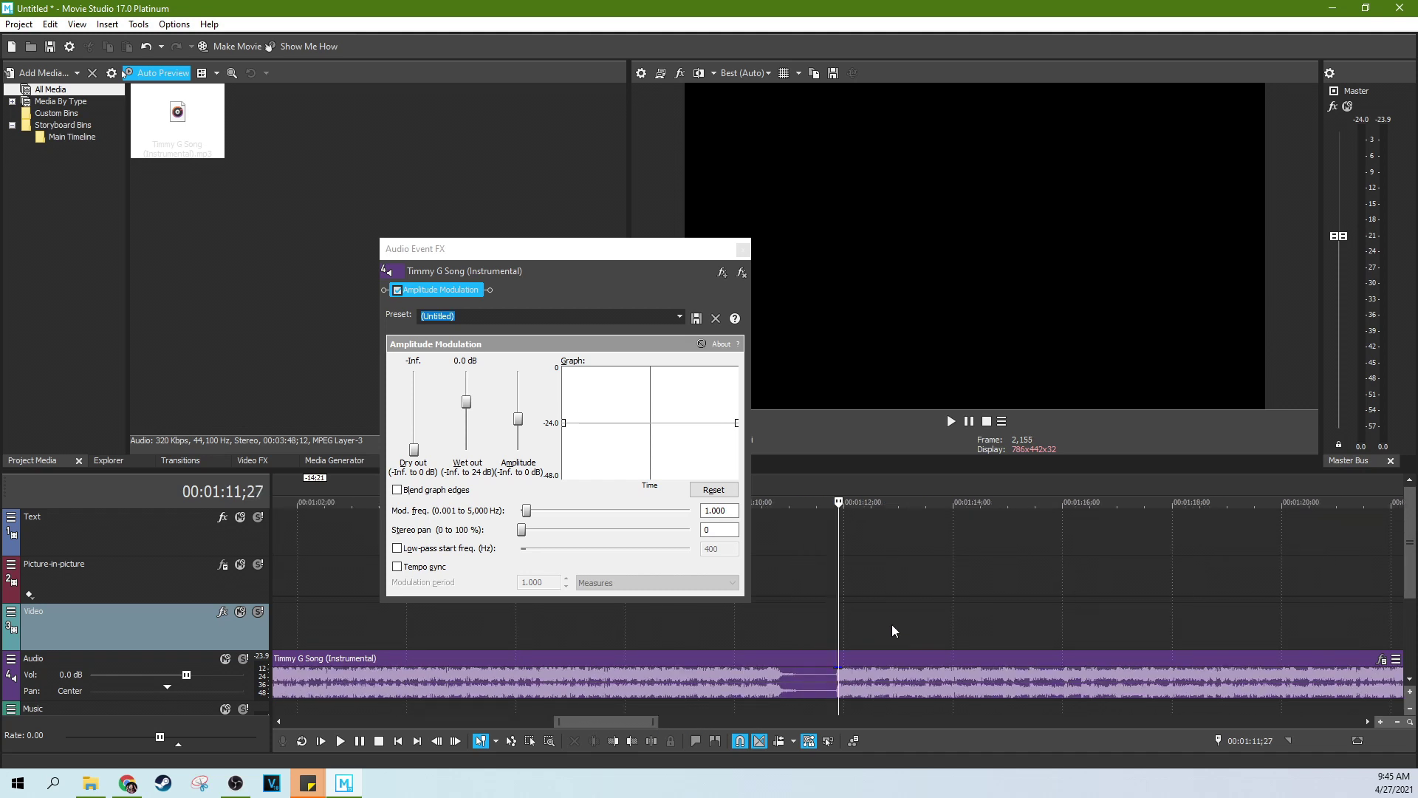
{"action": "scroll", "coordinate": [901, 625], "scroll_direction": "up", "scroll_amount": 2}
{"action": "scroll", "coordinate": [897, 632], "scroll_direction": "up", "scroll_amount": 2}
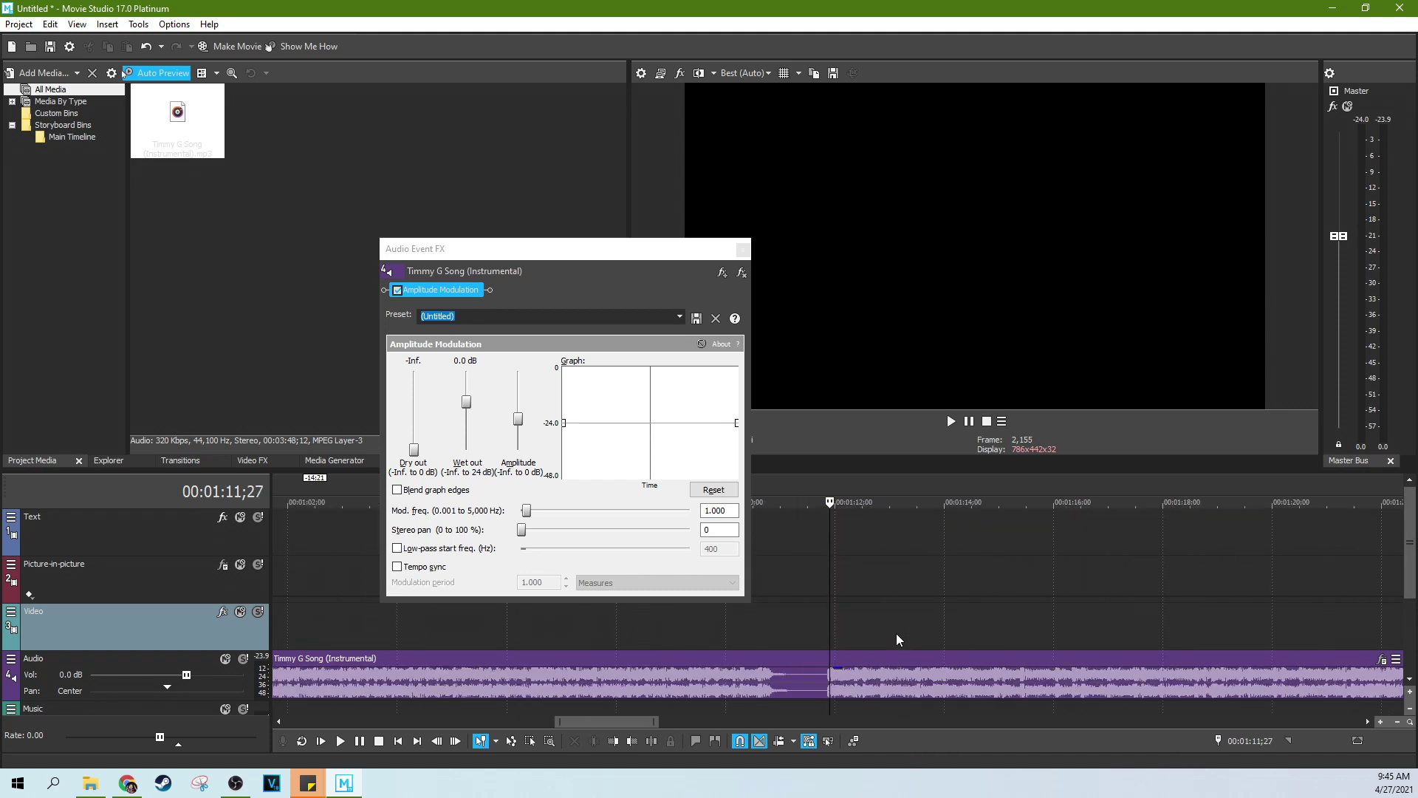
{"action": "left_click", "coordinate": [822, 631]}
{"action": "scroll", "coordinate": [906, 601], "scroll_direction": "down", "scroll_amount": 2}
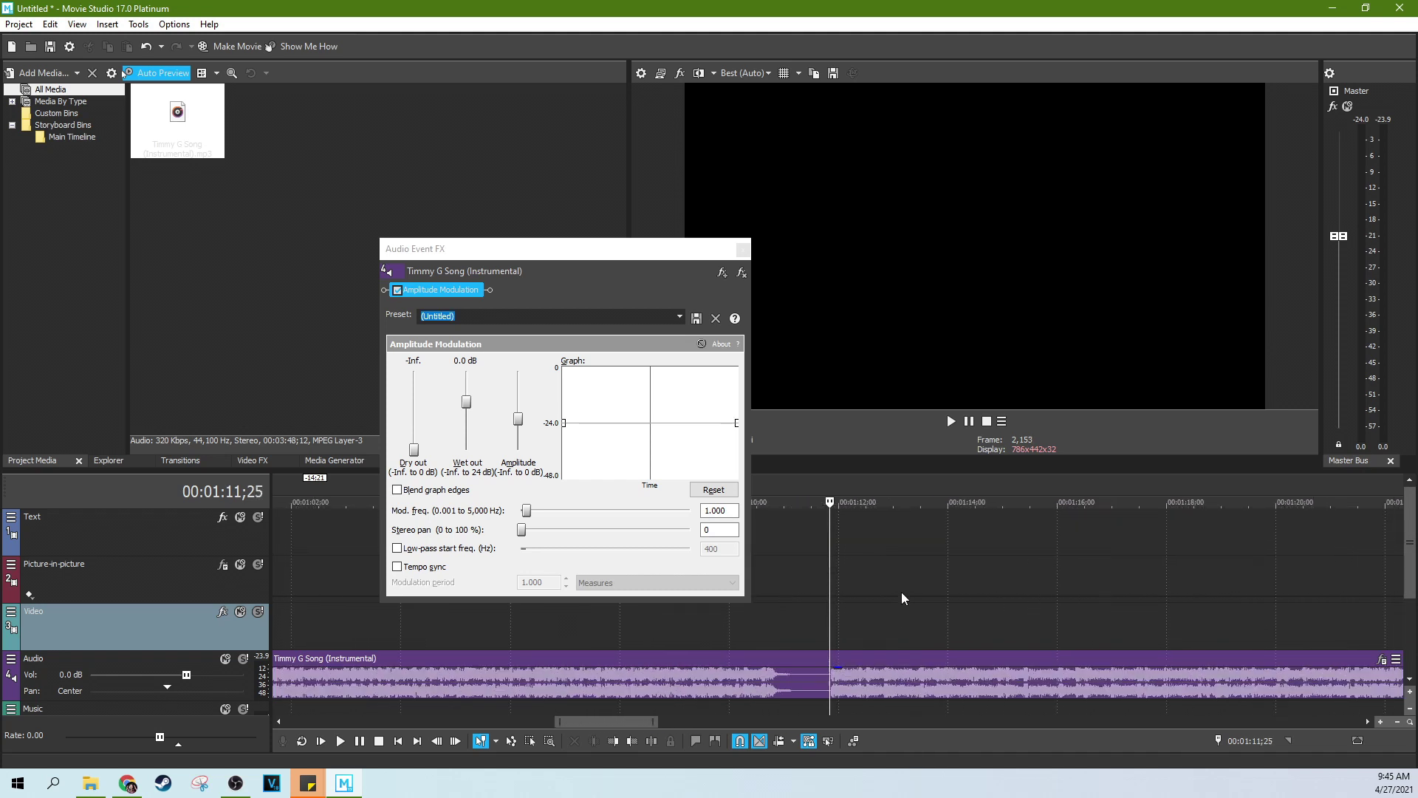
{"action": "left_click", "coordinate": [951, 421]}
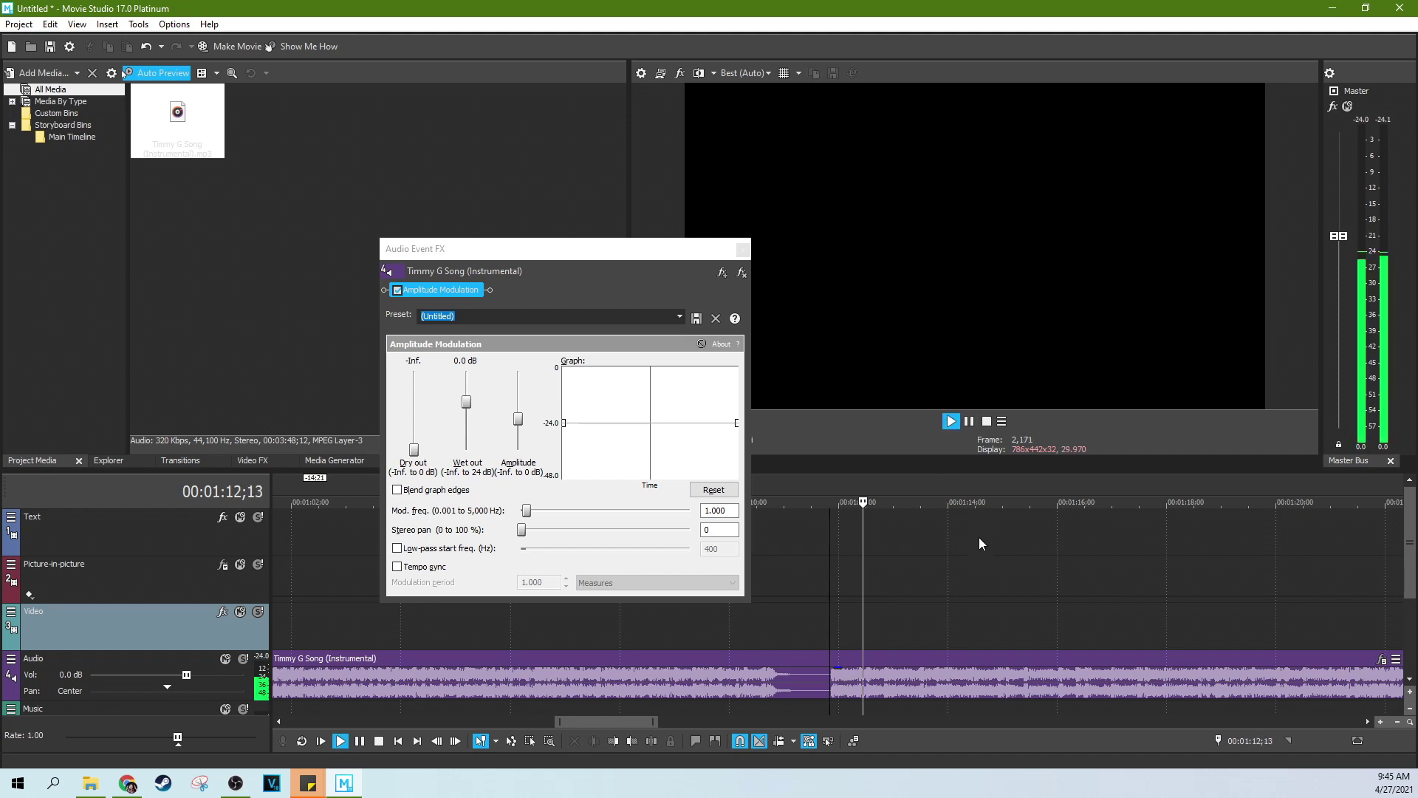
{"action": "scroll", "coordinate": [972, 565], "scroll_direction": "down", "scroll_amount": 3}
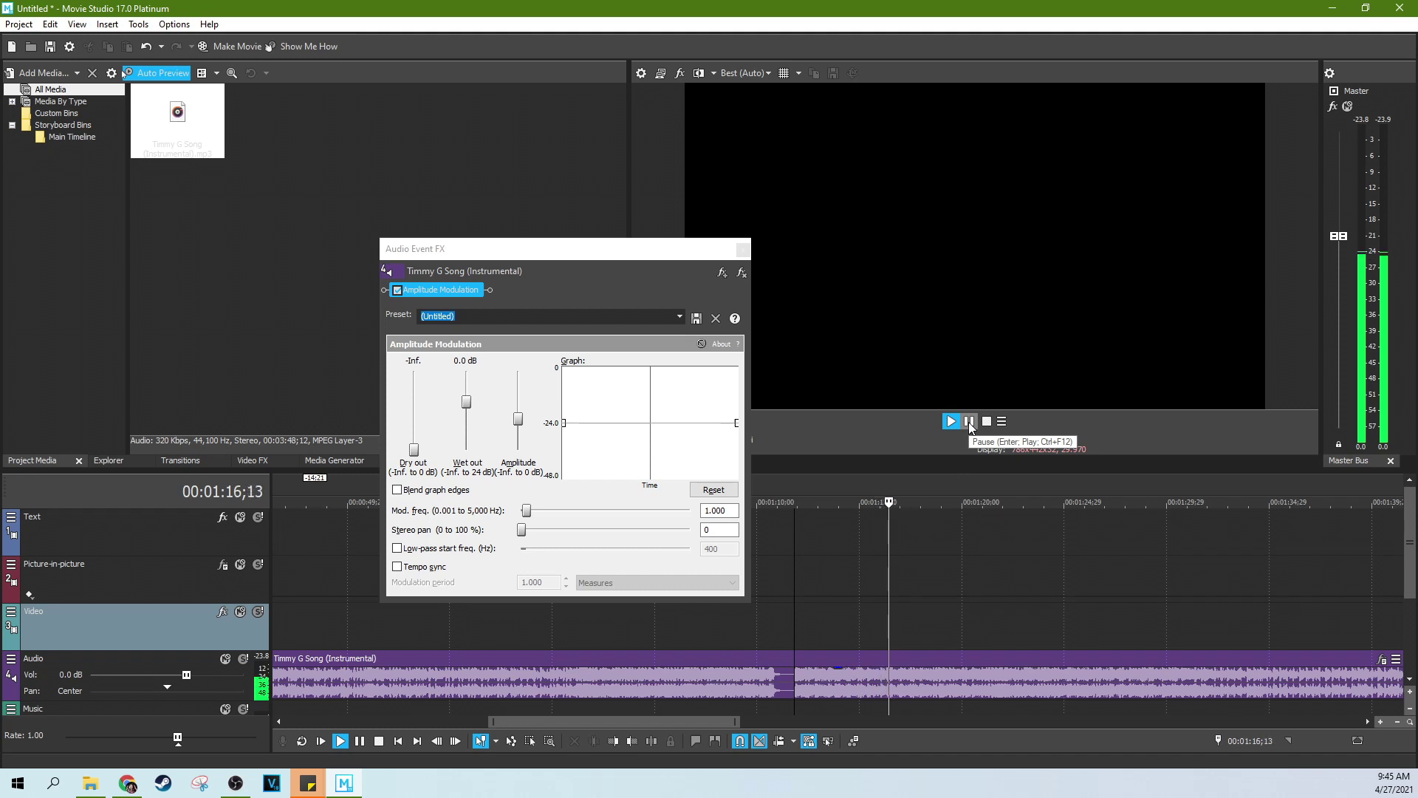
{"action": "left_click", "coordinate": [800, 606]}
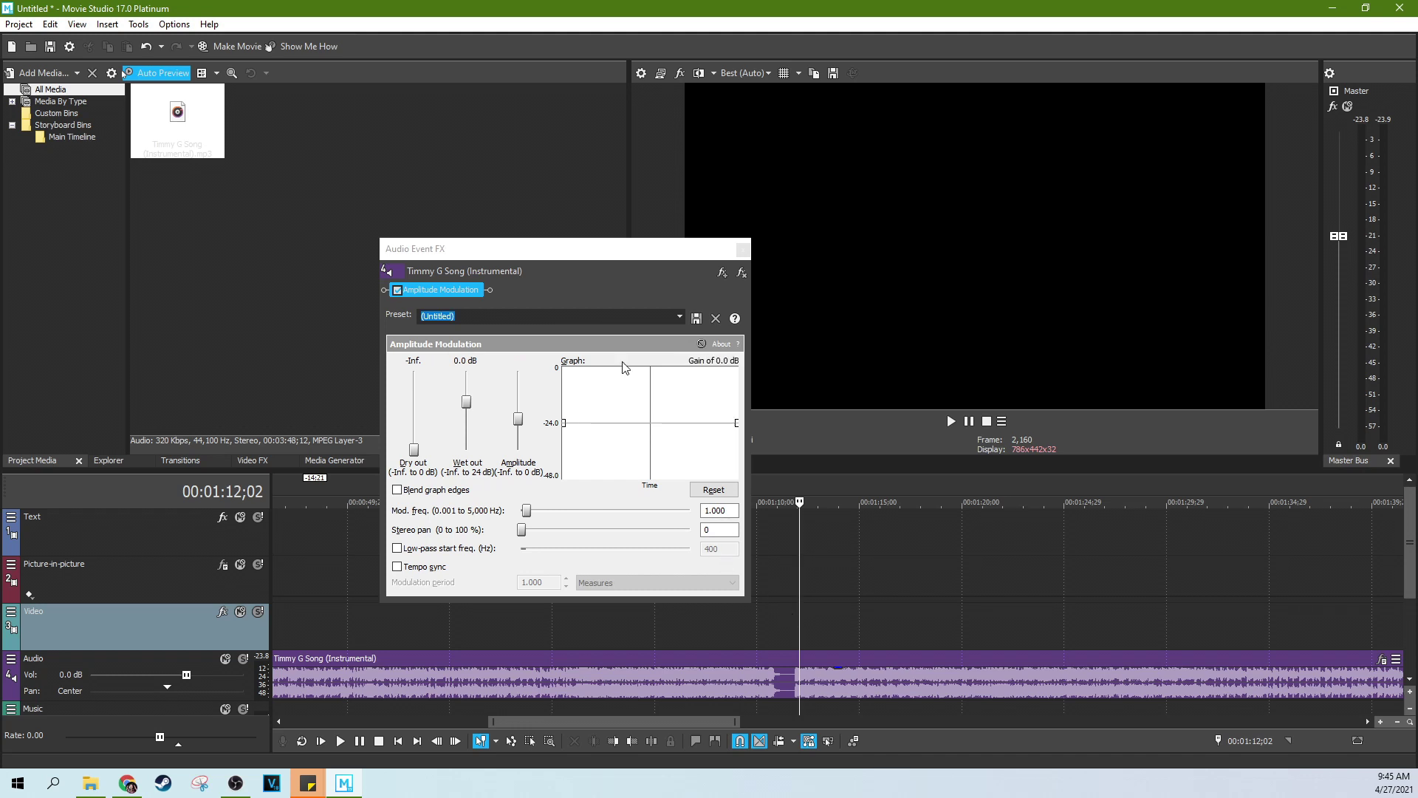
Shape the modulation graph with a raised point in its first half and a lowered one in its second, and preview from the gap's end
{"action": "left_click_drag", "start_coordinate": [595, 423], "coordinate": [687, 459]}
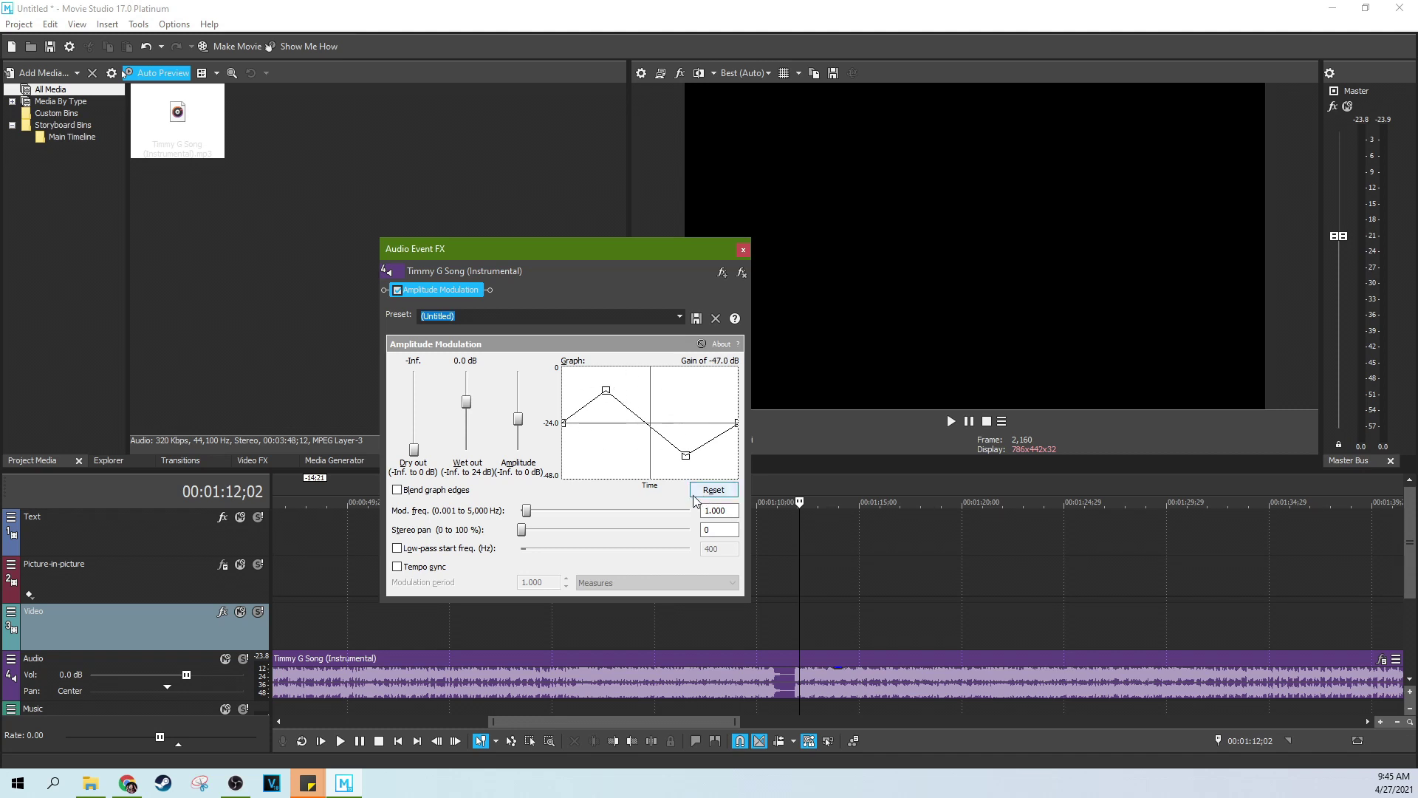
{"action": "left_click", "coordinate": [795, 628]}
{"action": "left_click", "coordinate": [952, 422]}
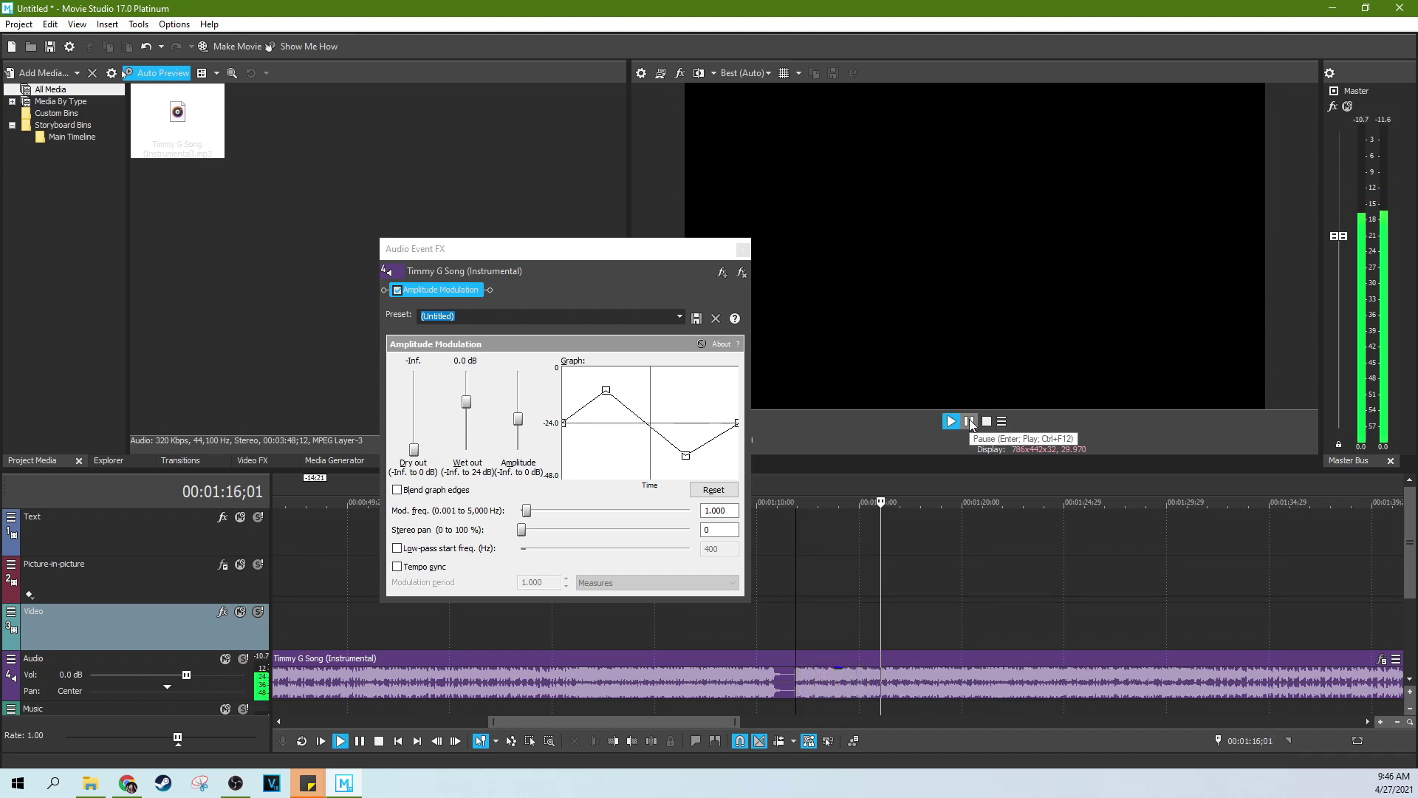
{"action": "left_click", "coordinate": [969, 422]}
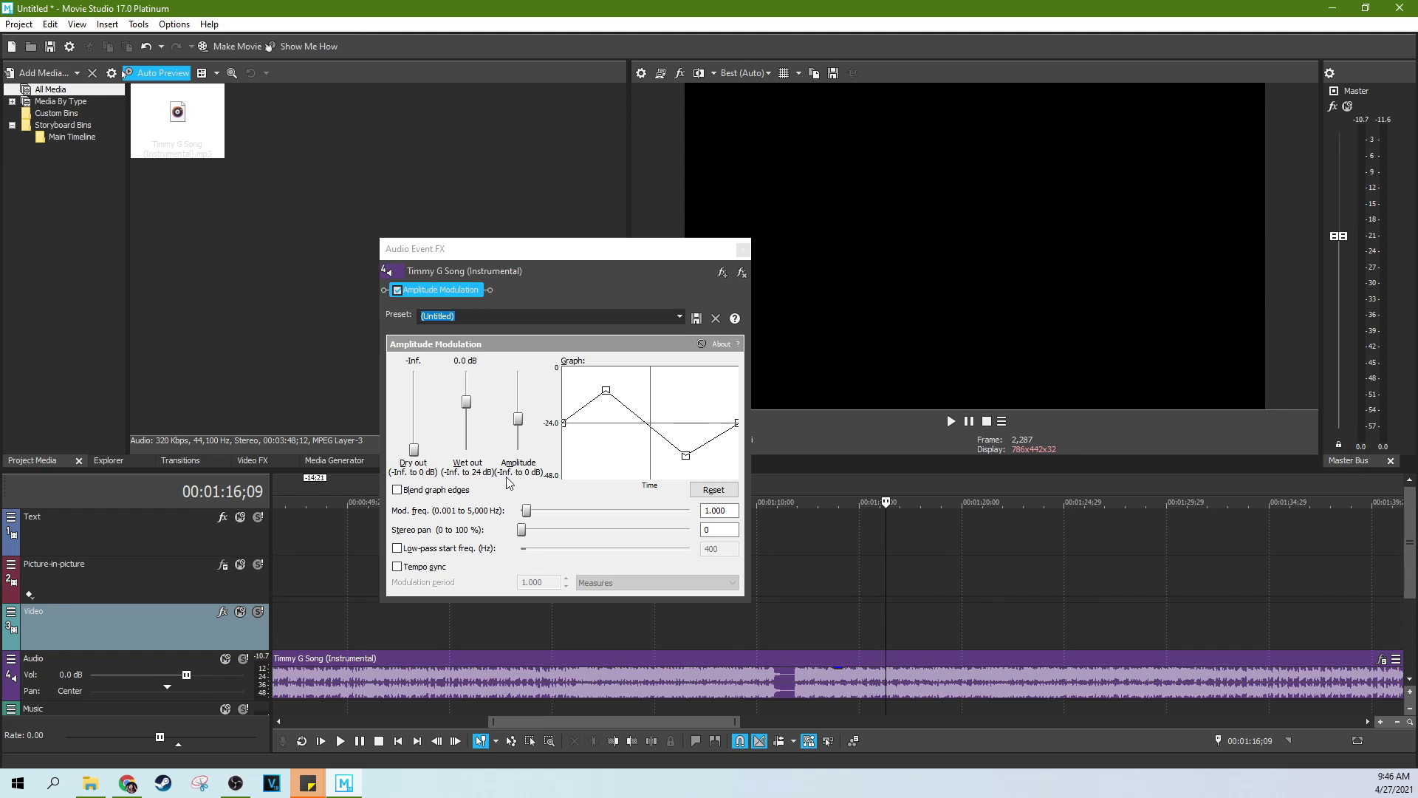
Play the song again from 00:01:13;27 to hear how the reshaped modulation graph affects the sound
{"action": "left_click", "coordinate": [835, 605]}
{"action": "left_click", "coordinate": [846, 608]}
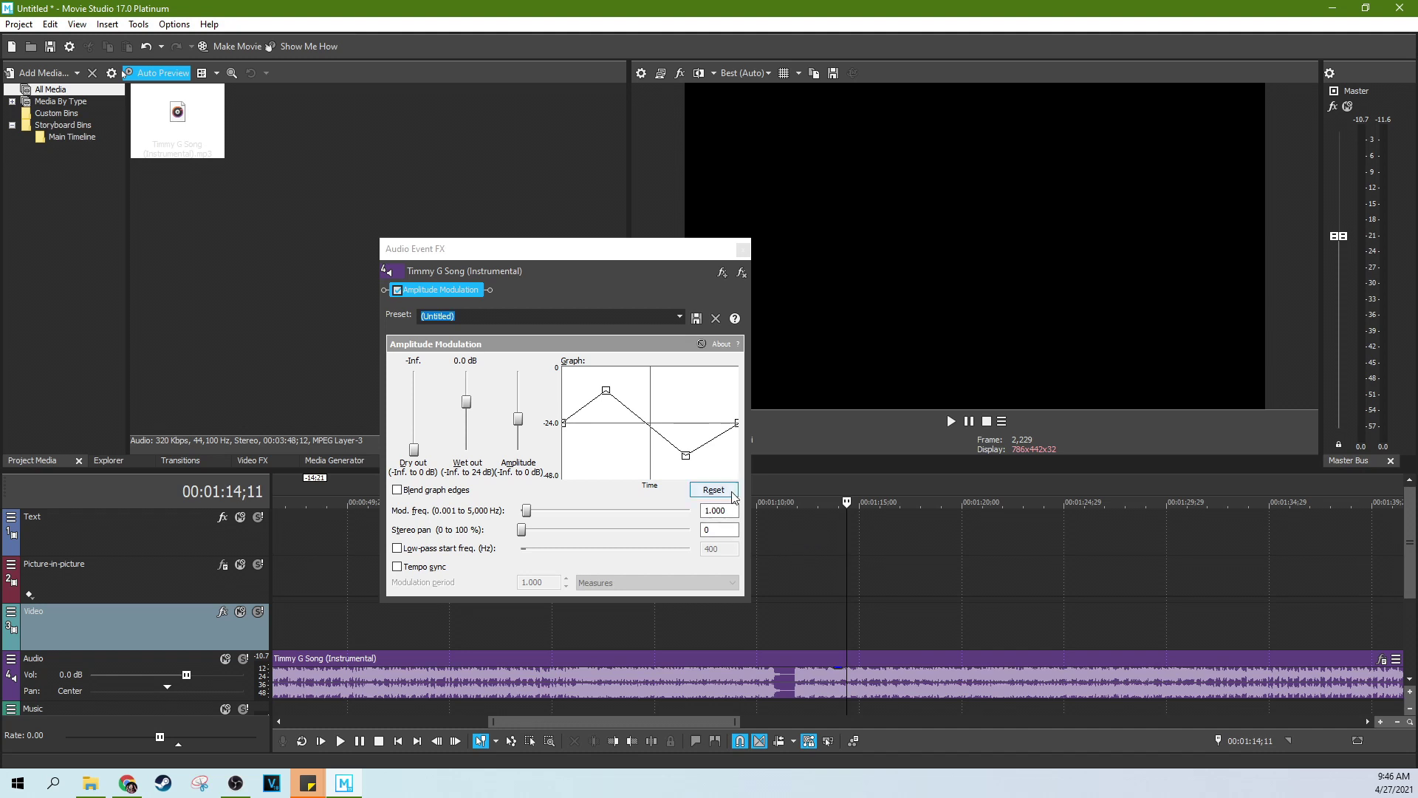
{"action": "left_click", "coordinate": [817, 611]}
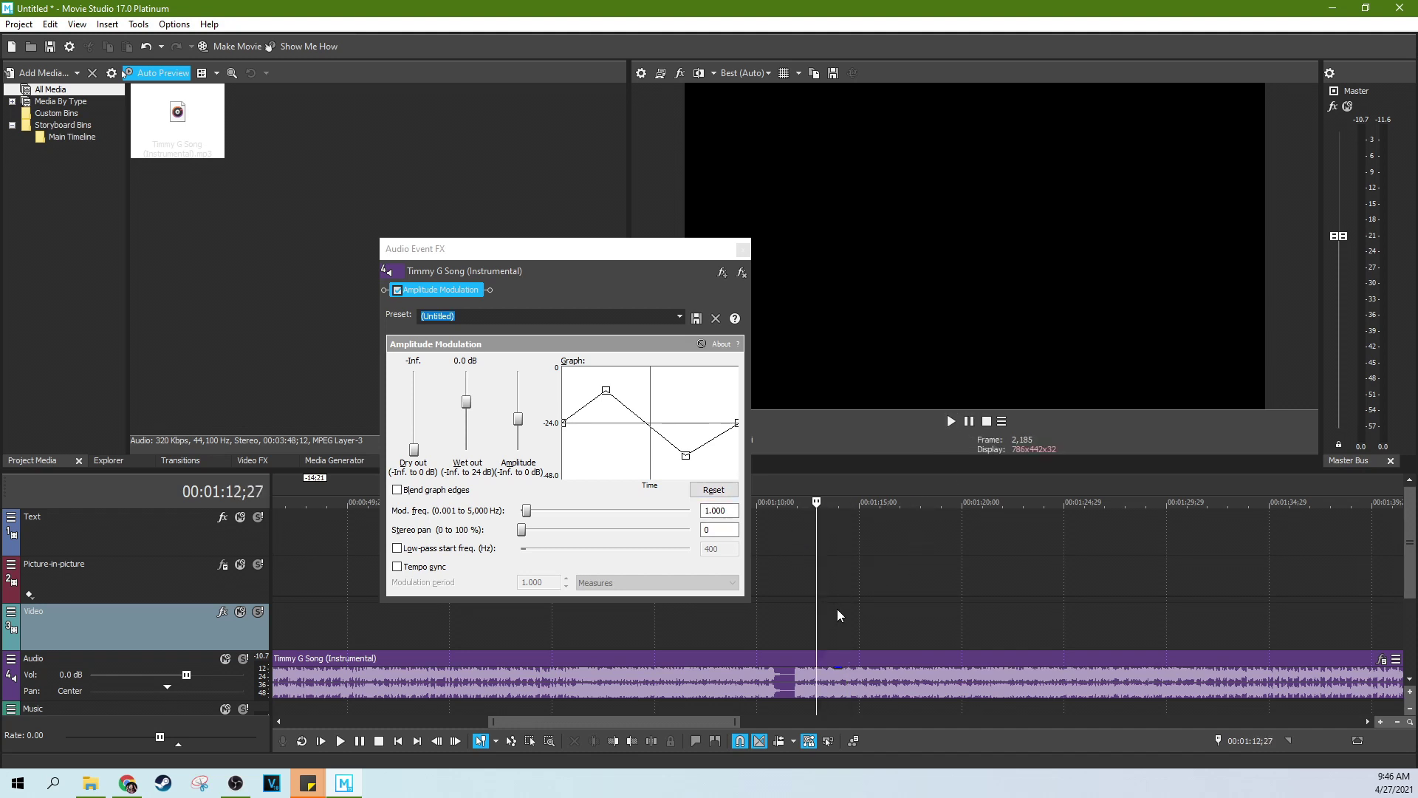
{"action": "left_click", "coordinate": [837, 609]}
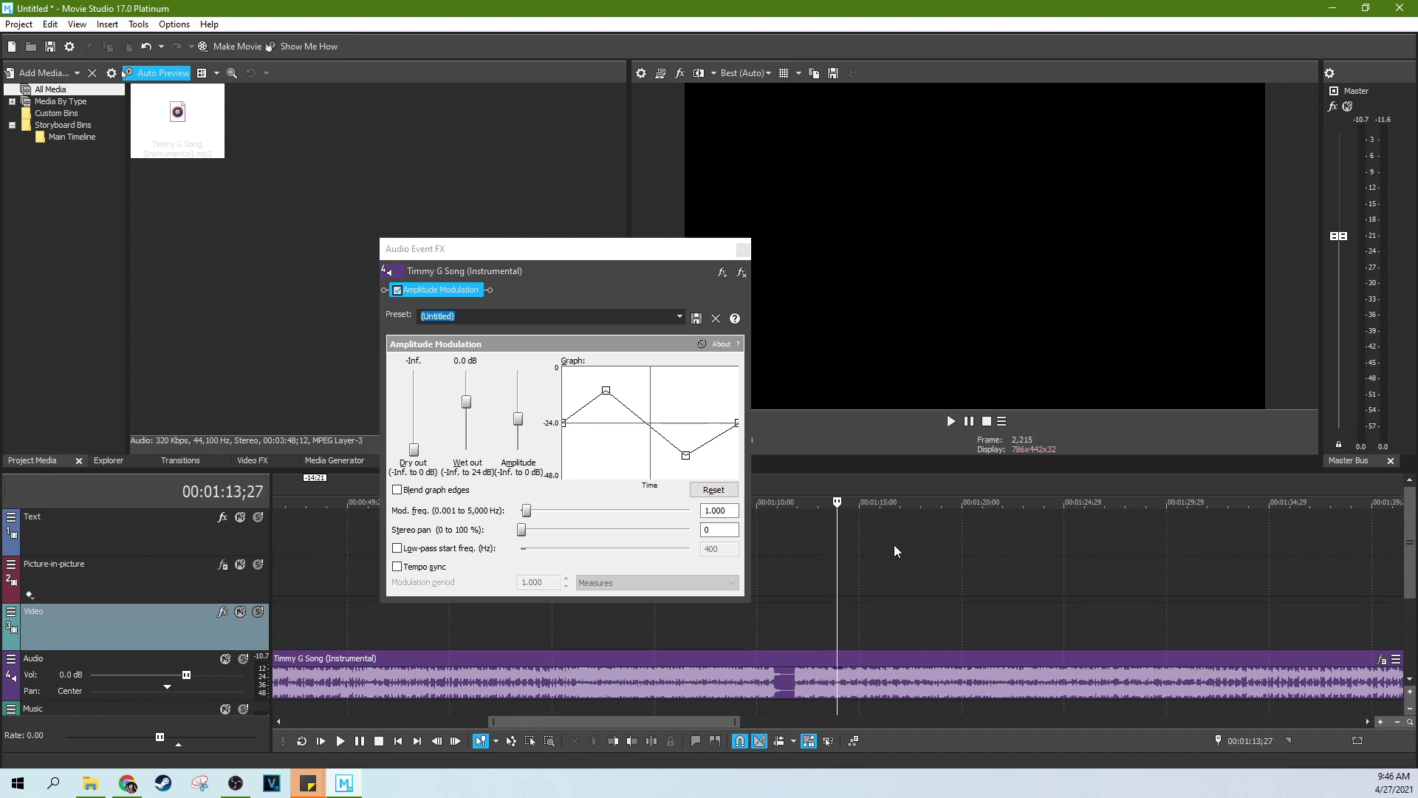
{"action": "left_click", "coordinate": [951, 421]}
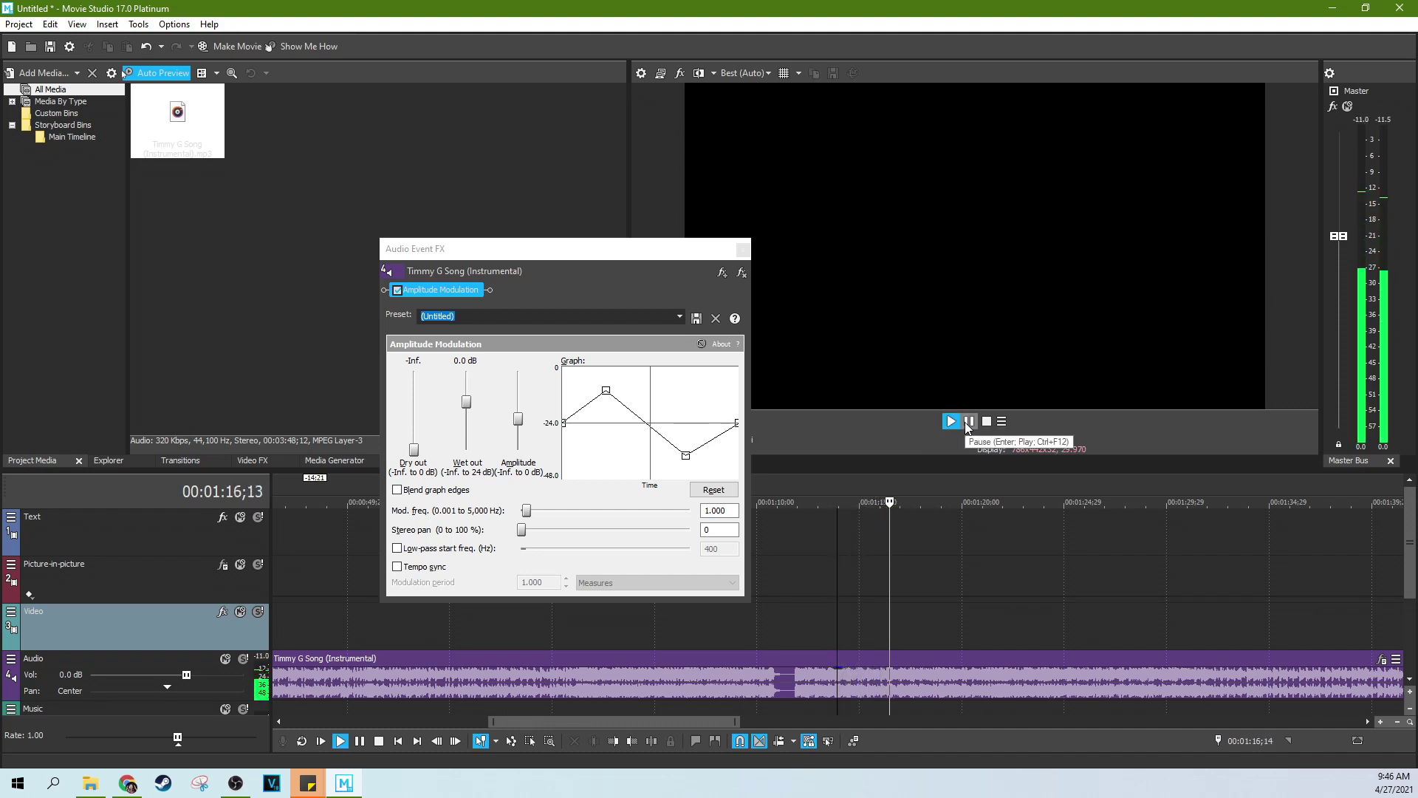
{"action": "left_click", "coordinate": [968, 423]}
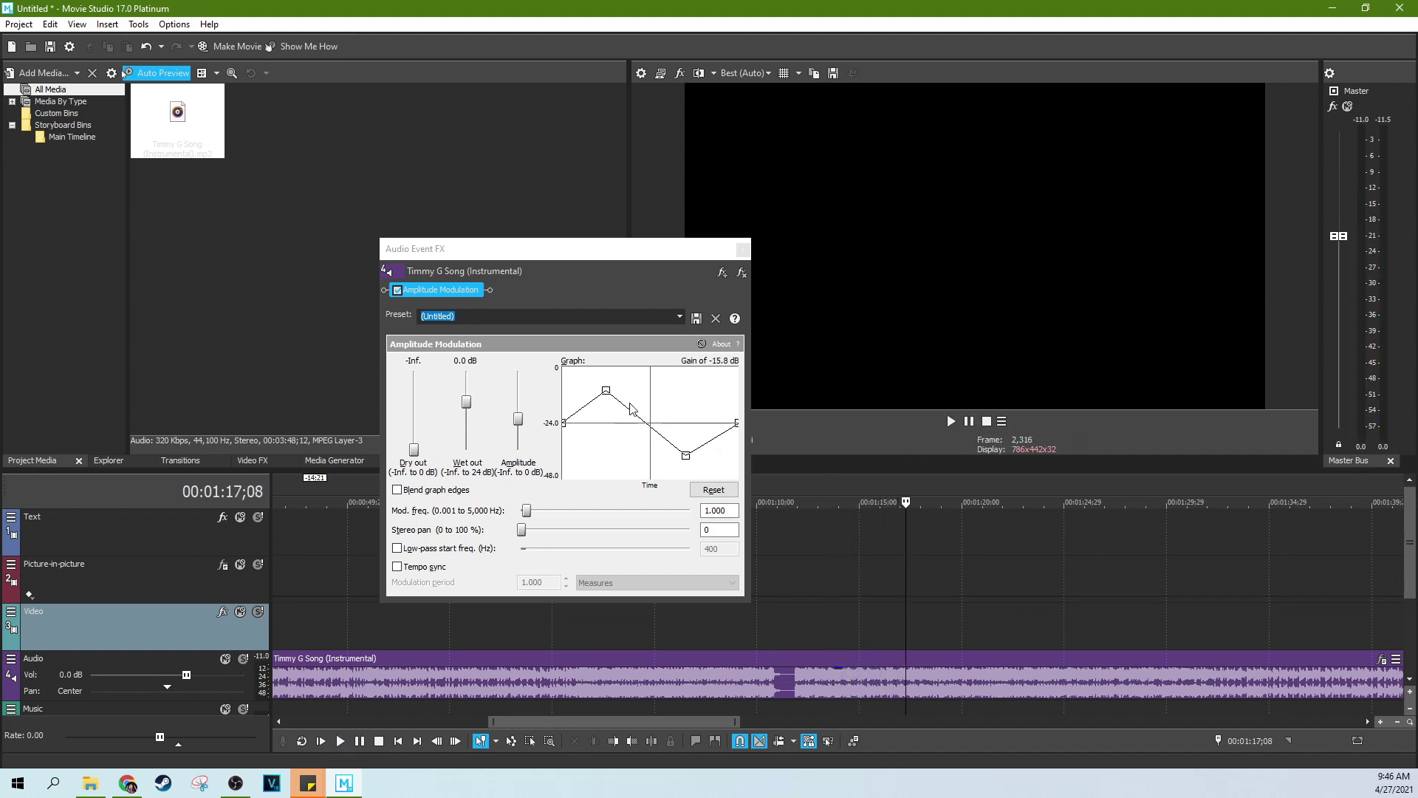
{"action": "key", "text": "space"}
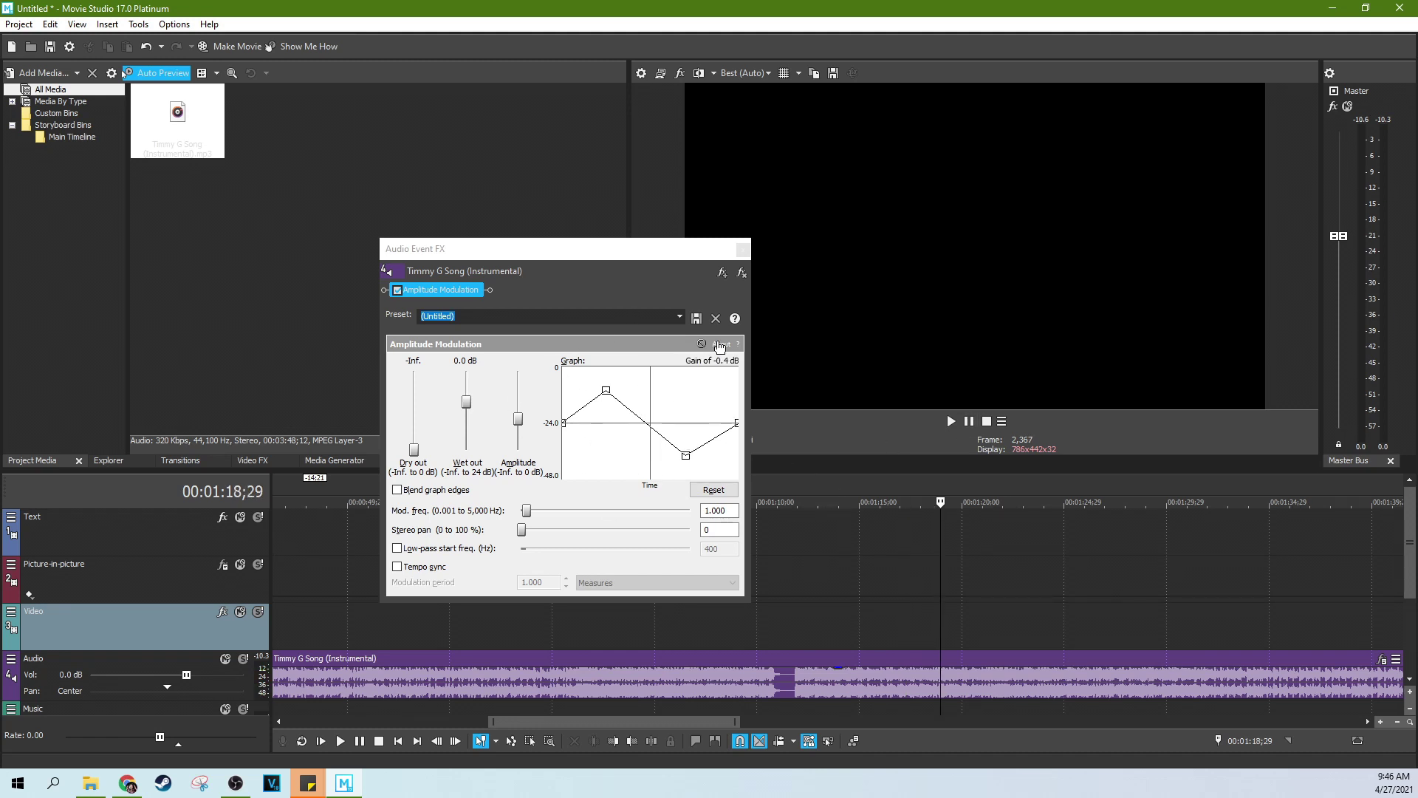
Apply the Hard square preset to Amplitude Modulation and preview the song from 00:01:14;03
{"action": "left_click", "coordinate": [680, 318]}
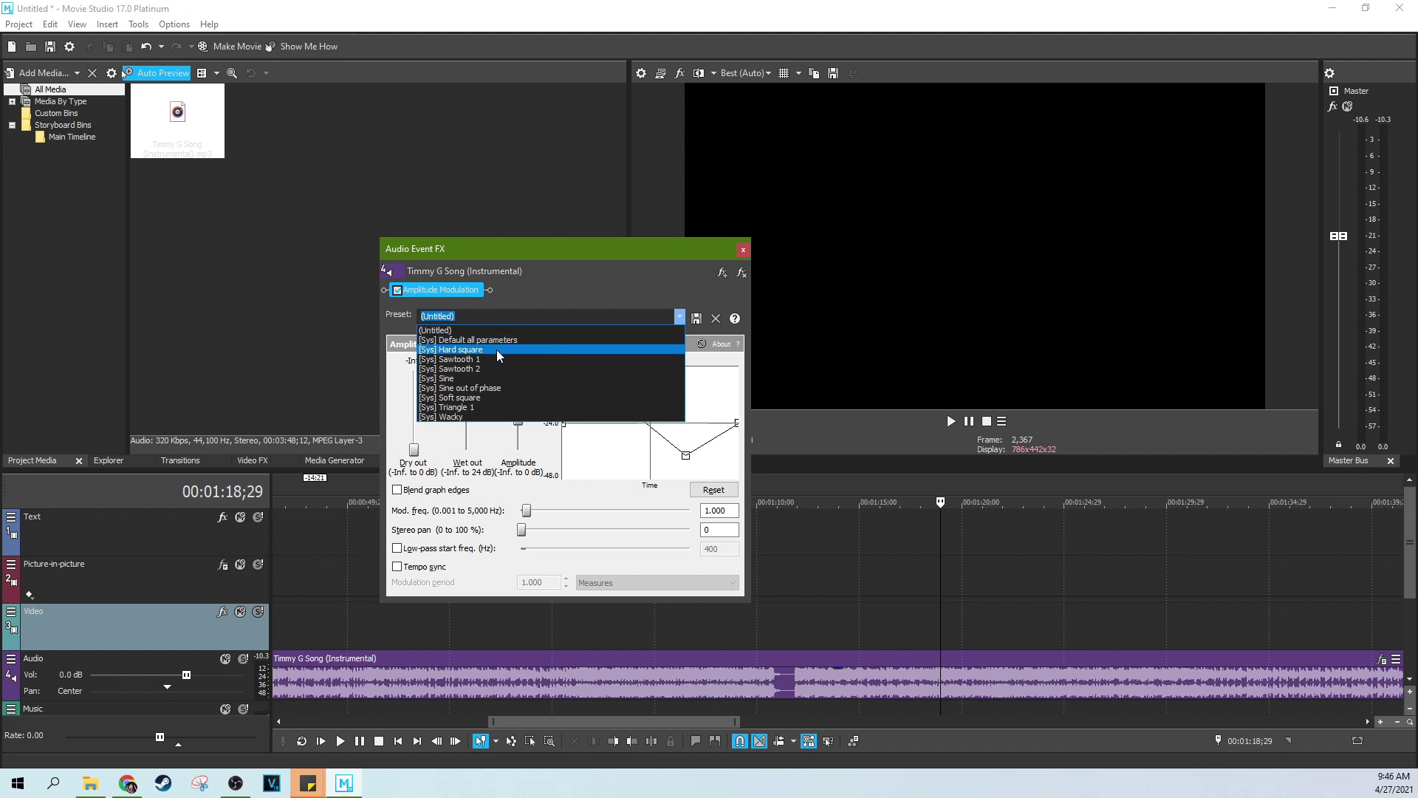
{"action": "left_click", "coordinate": [504, 350]}
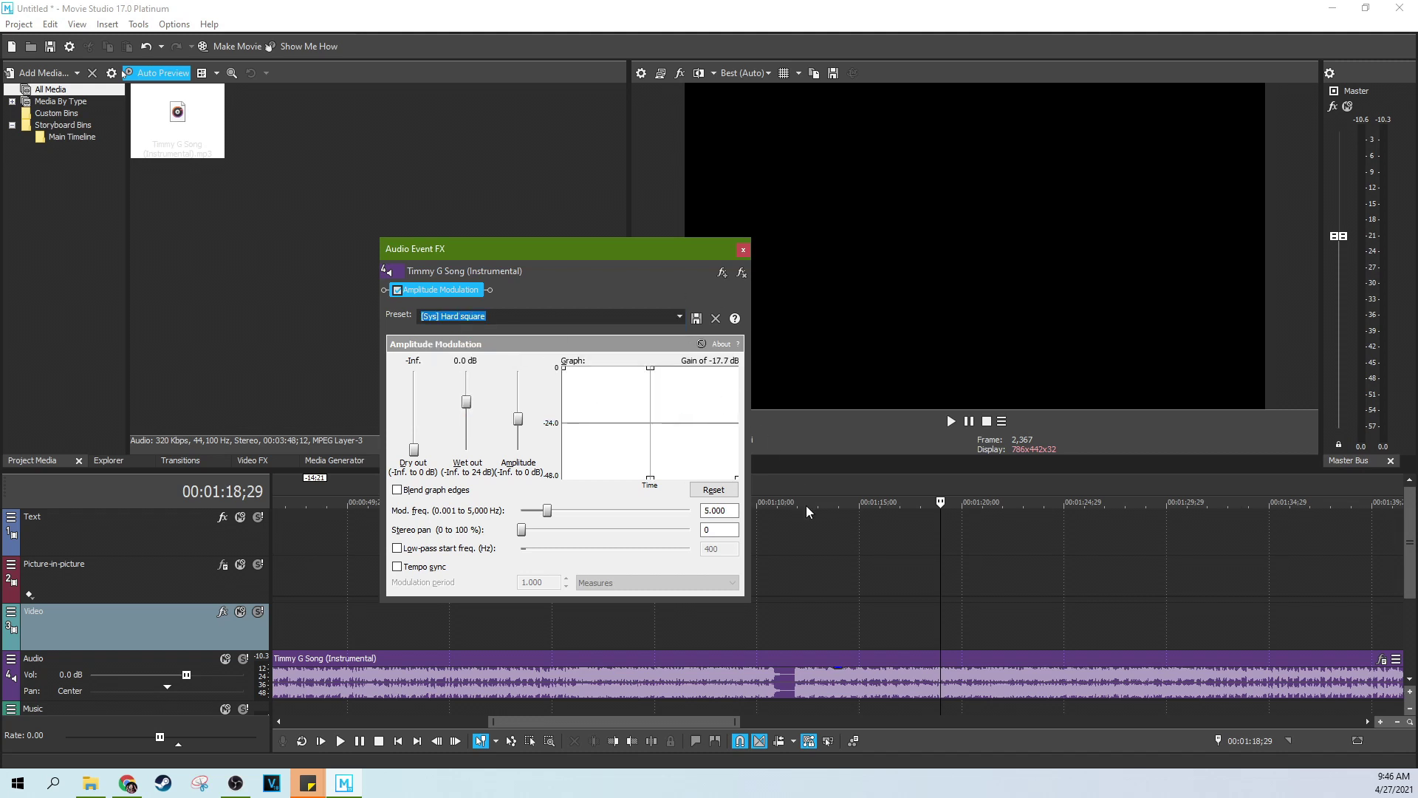
{"action": "left_click", "coordinate": [844, 590]}
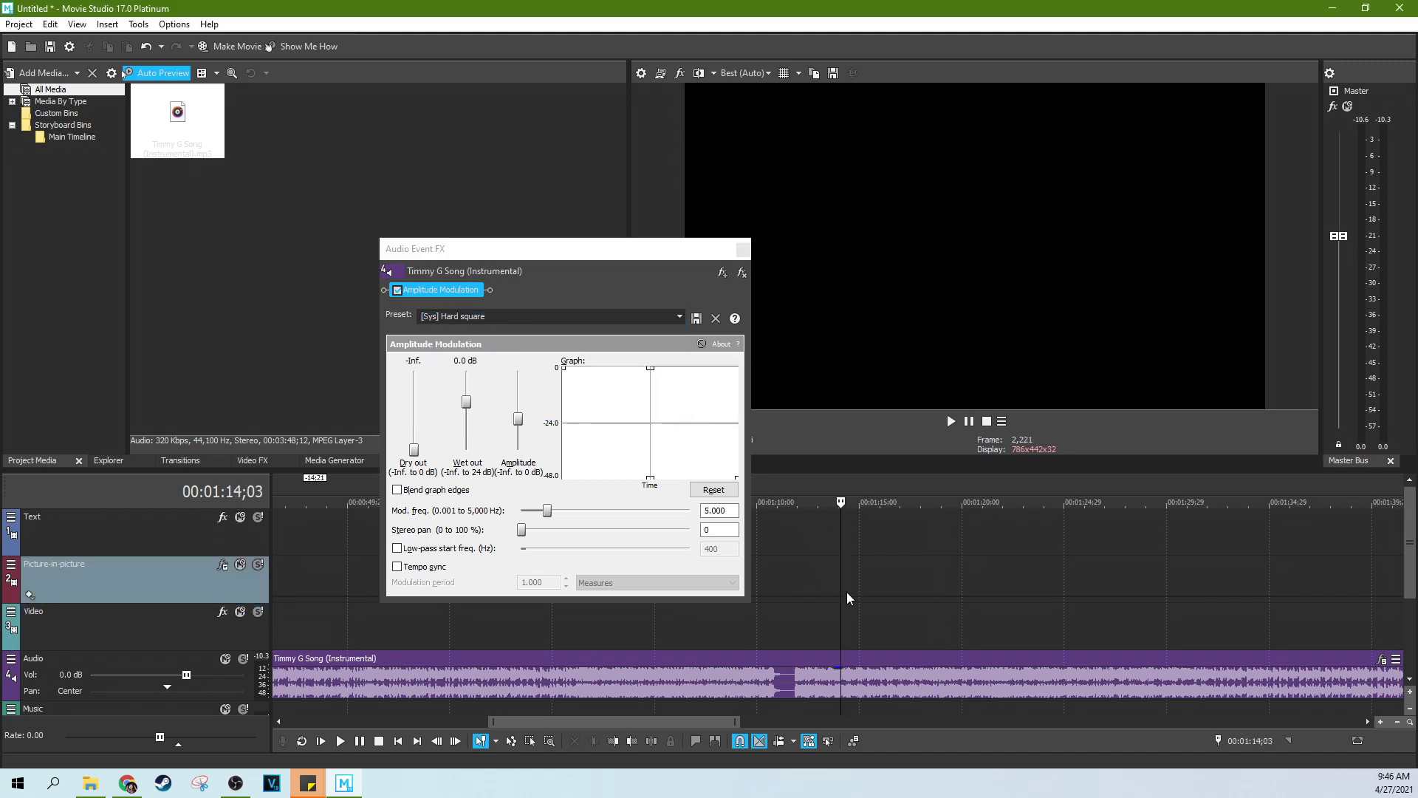
{"action": "left_click", "coordinate": [951, 421]}
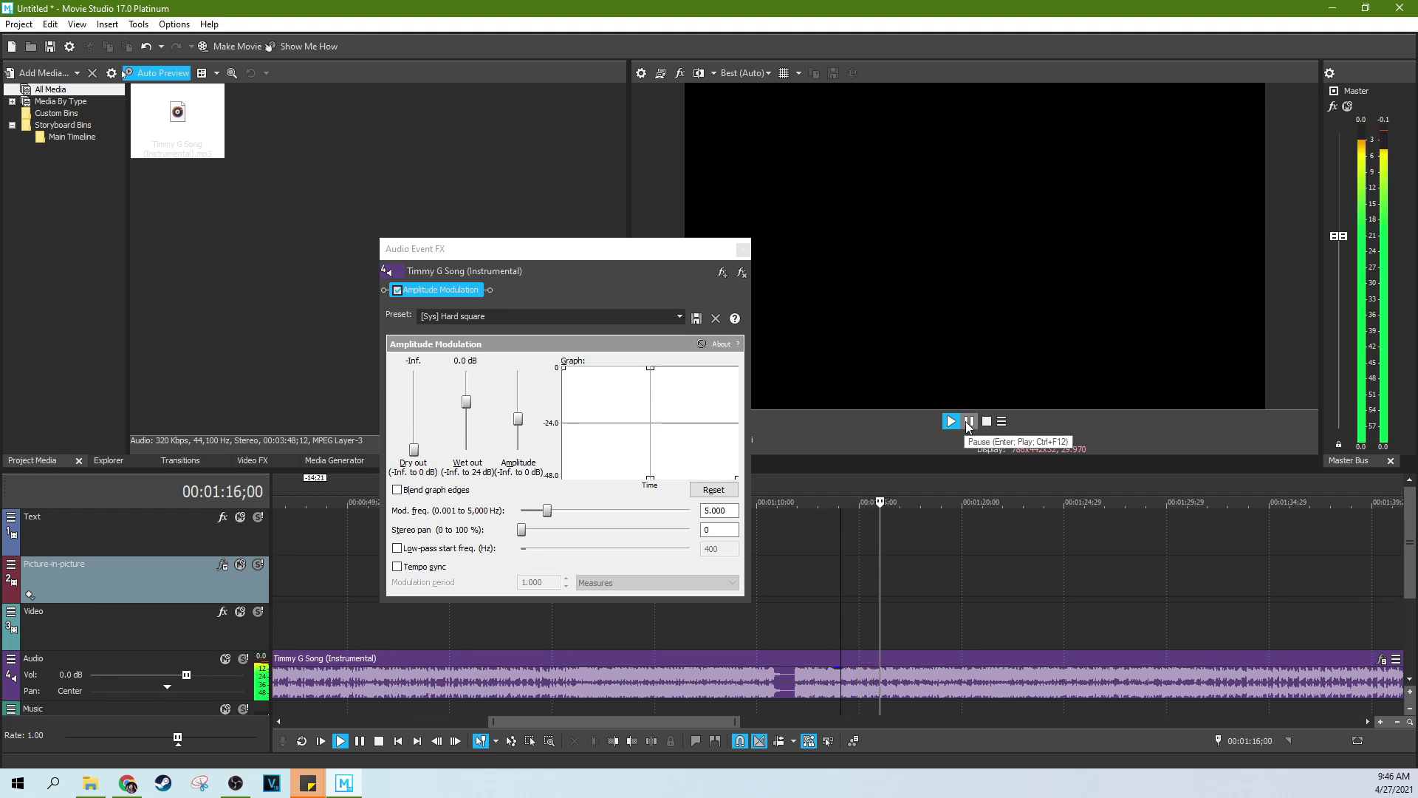
{"action": "left_click", "coordinate": [969, 422]}
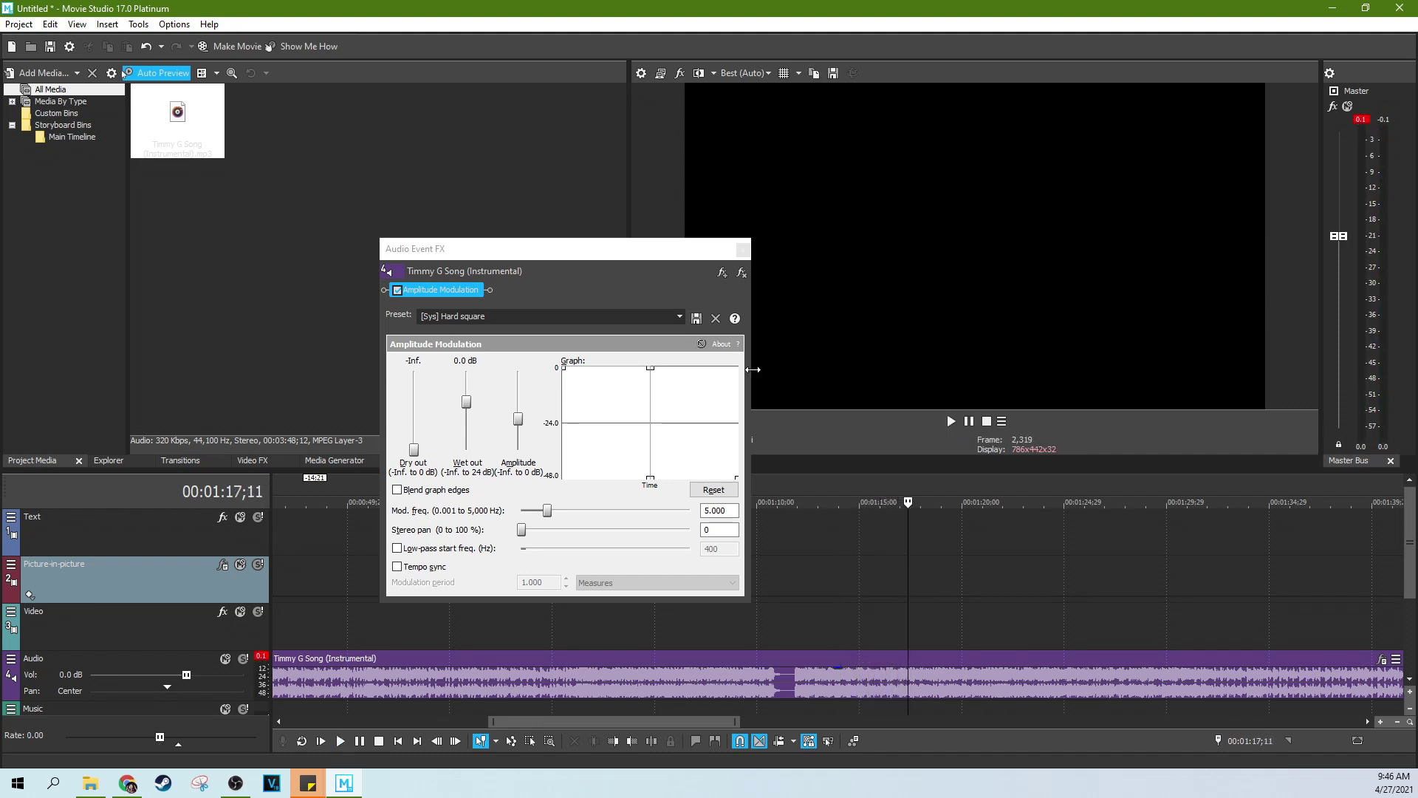
Apply the Sawtooth 1 preset to Amplitude Modulation and preview the song from shortly after the quiet gap, at about 00:01:13
{"action": "left_click", "coordinate": [680, 317]}
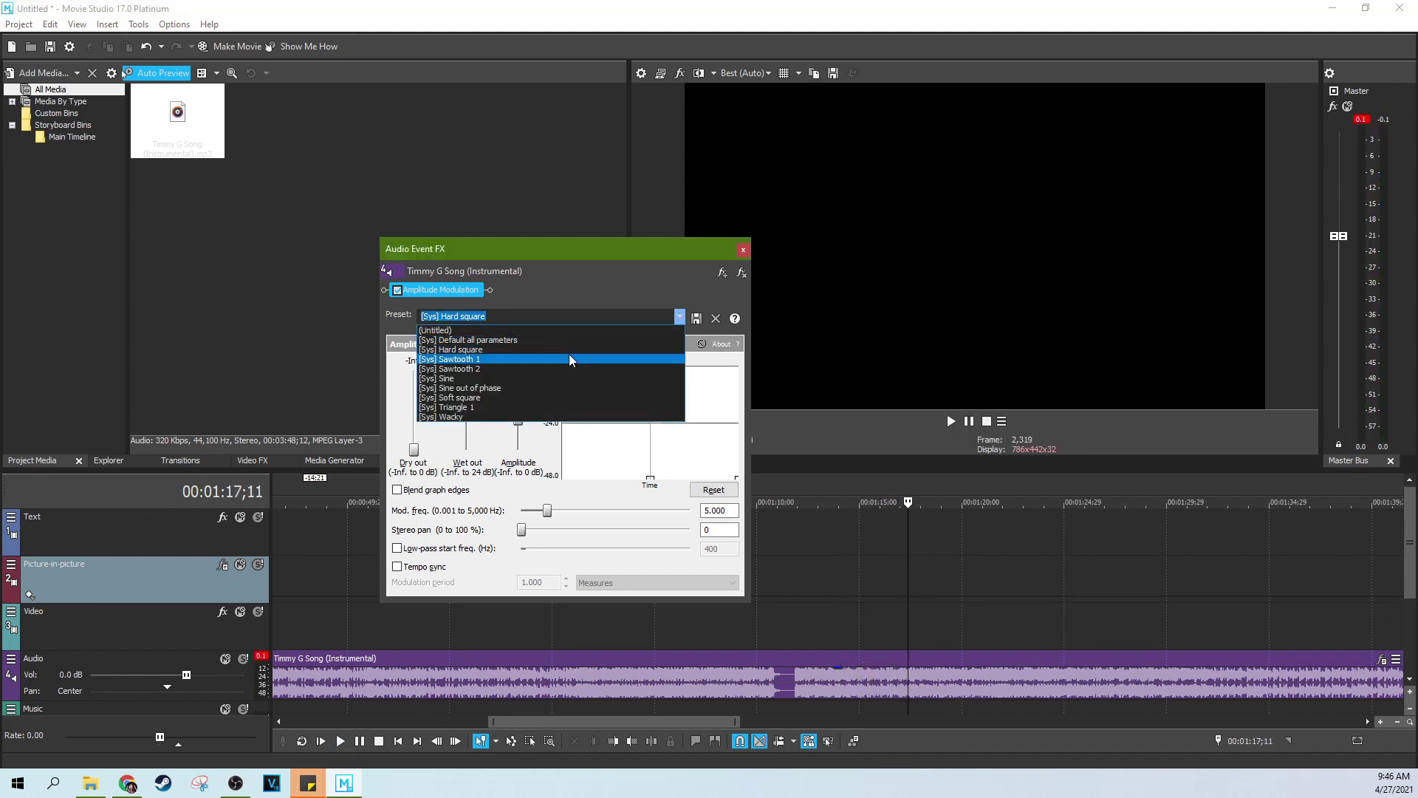
{"action": "left_click", "coordinate": [498, 443]}
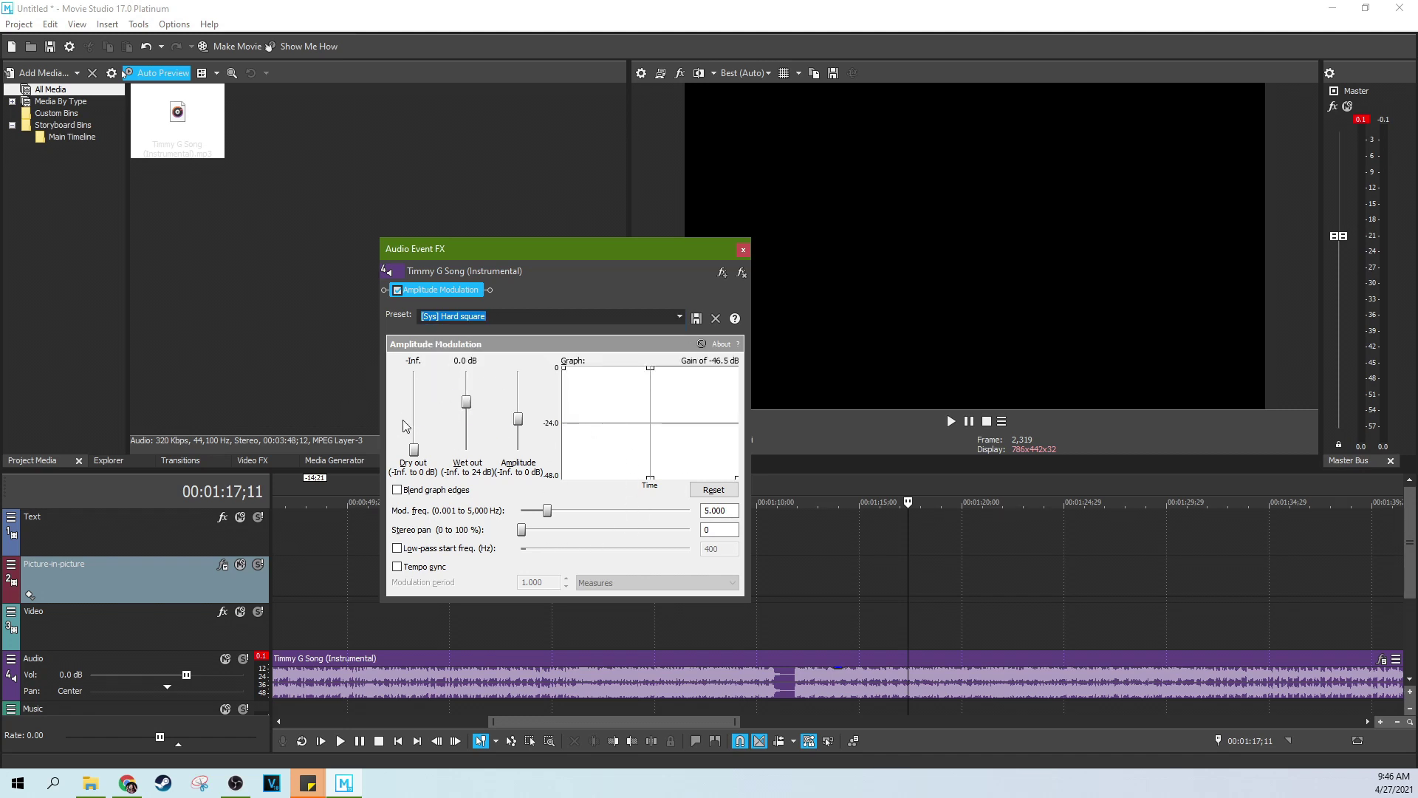
{"action": "left_click", "coordinate": [679, 317]}
{"action": "left_click", "coordinate": [650, 363]}
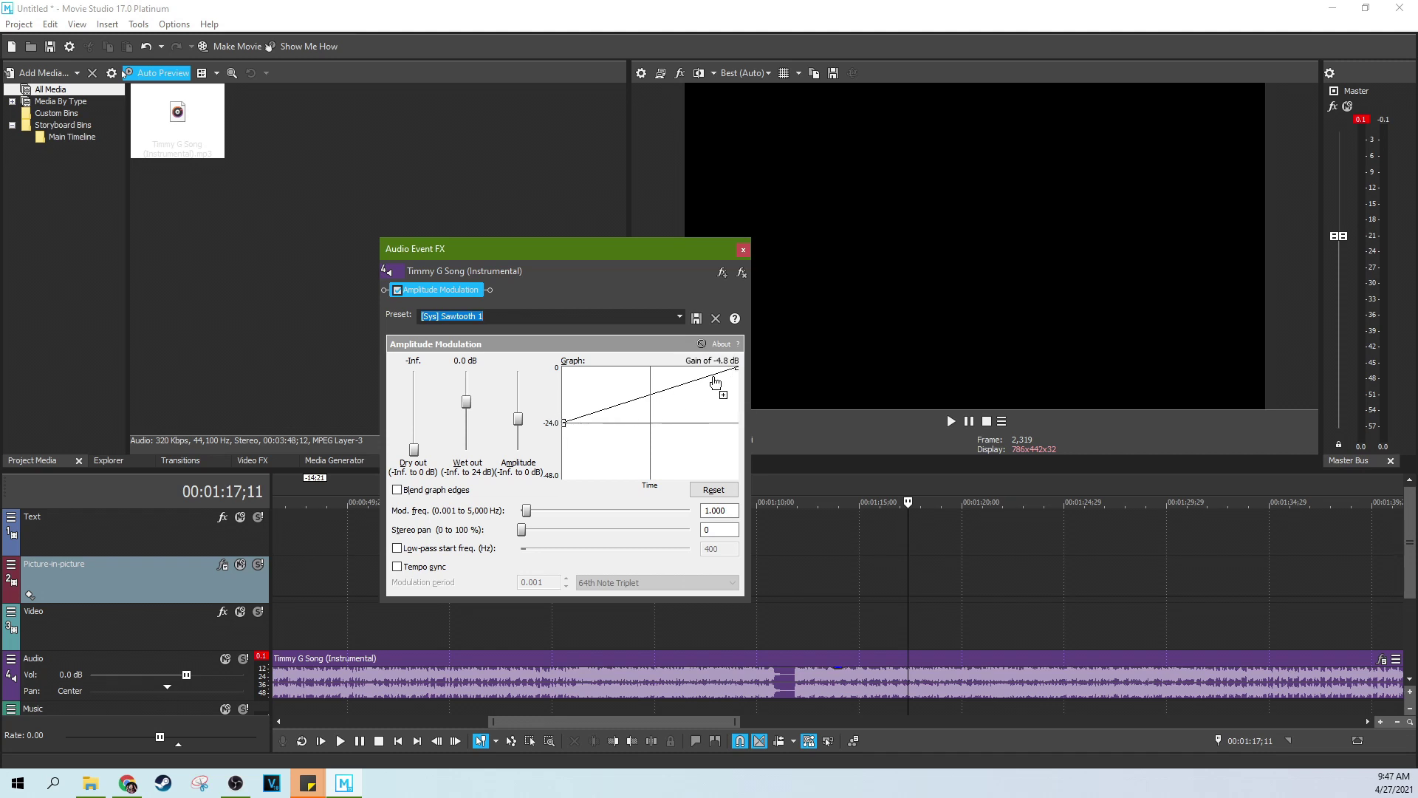
{"action": "left_click", "coordinate": [951, 421]}
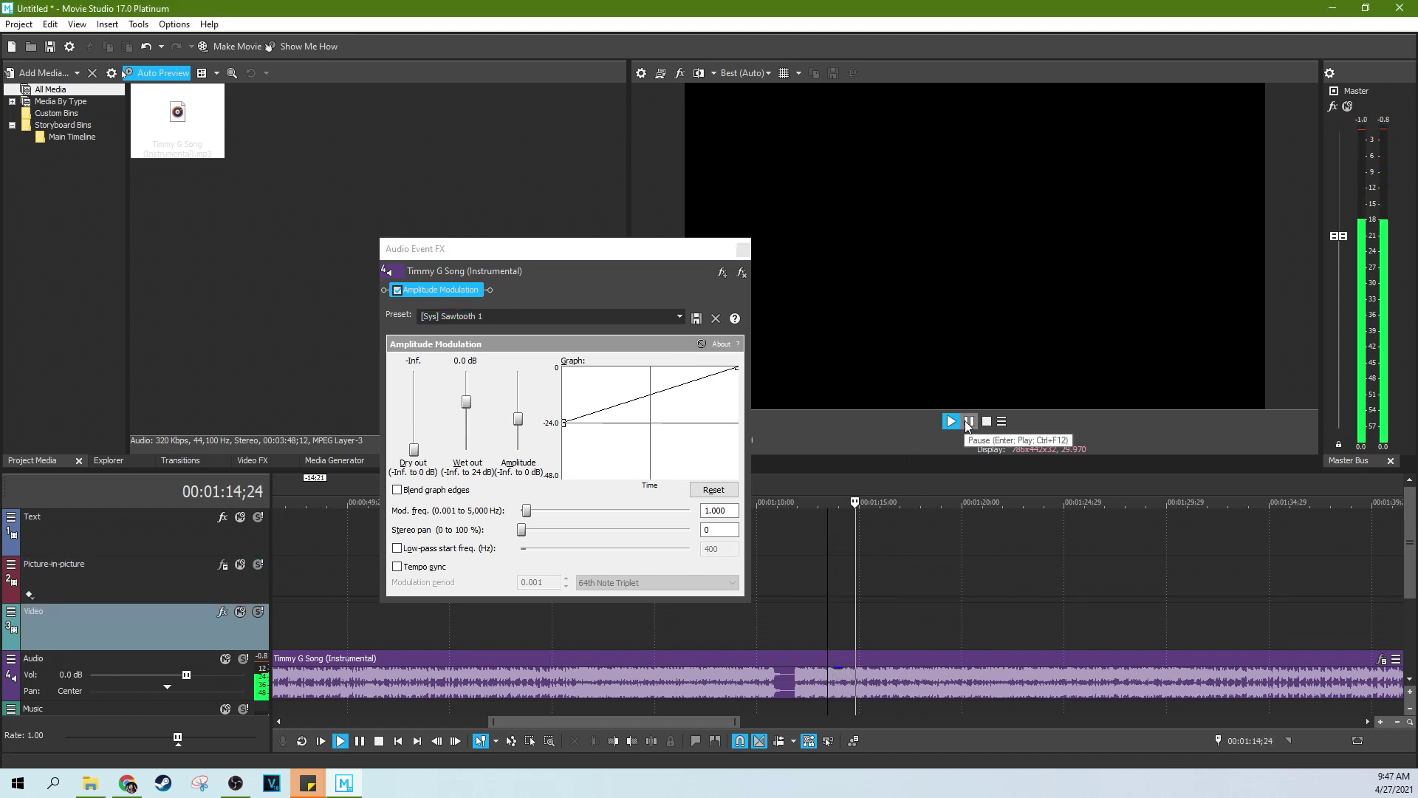
{"action": "left_click", "coordinate": [968, 422]}
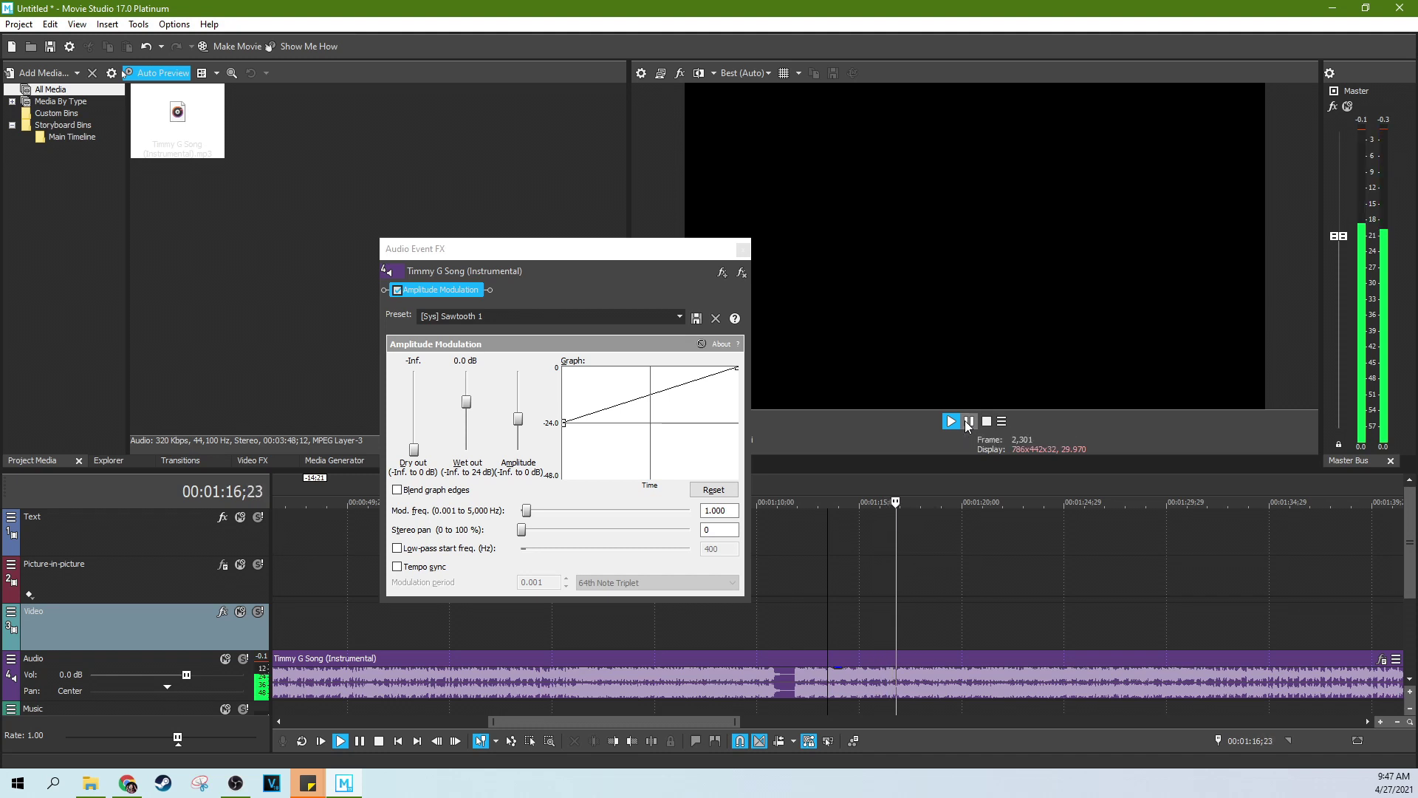
Switch Amplitude Modulation to the Sawtooth 2 preset and preview the song from 00:01:14;16
{"action": "left_click", "coordinate": [680, 317]}
{"action": "left_click", "coordinate": [529, 374]}
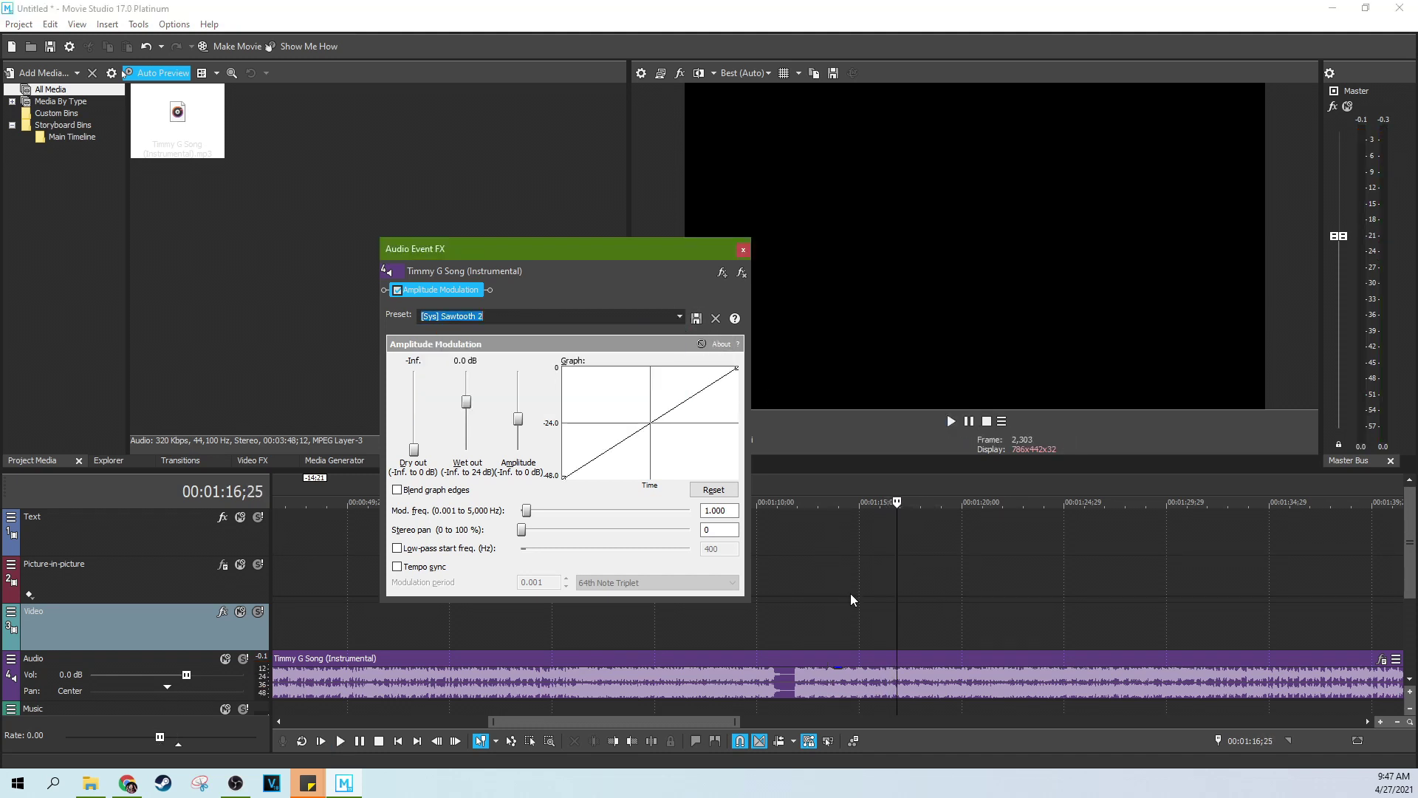
{"action": "left_click", "coordinate": [851, 597]}
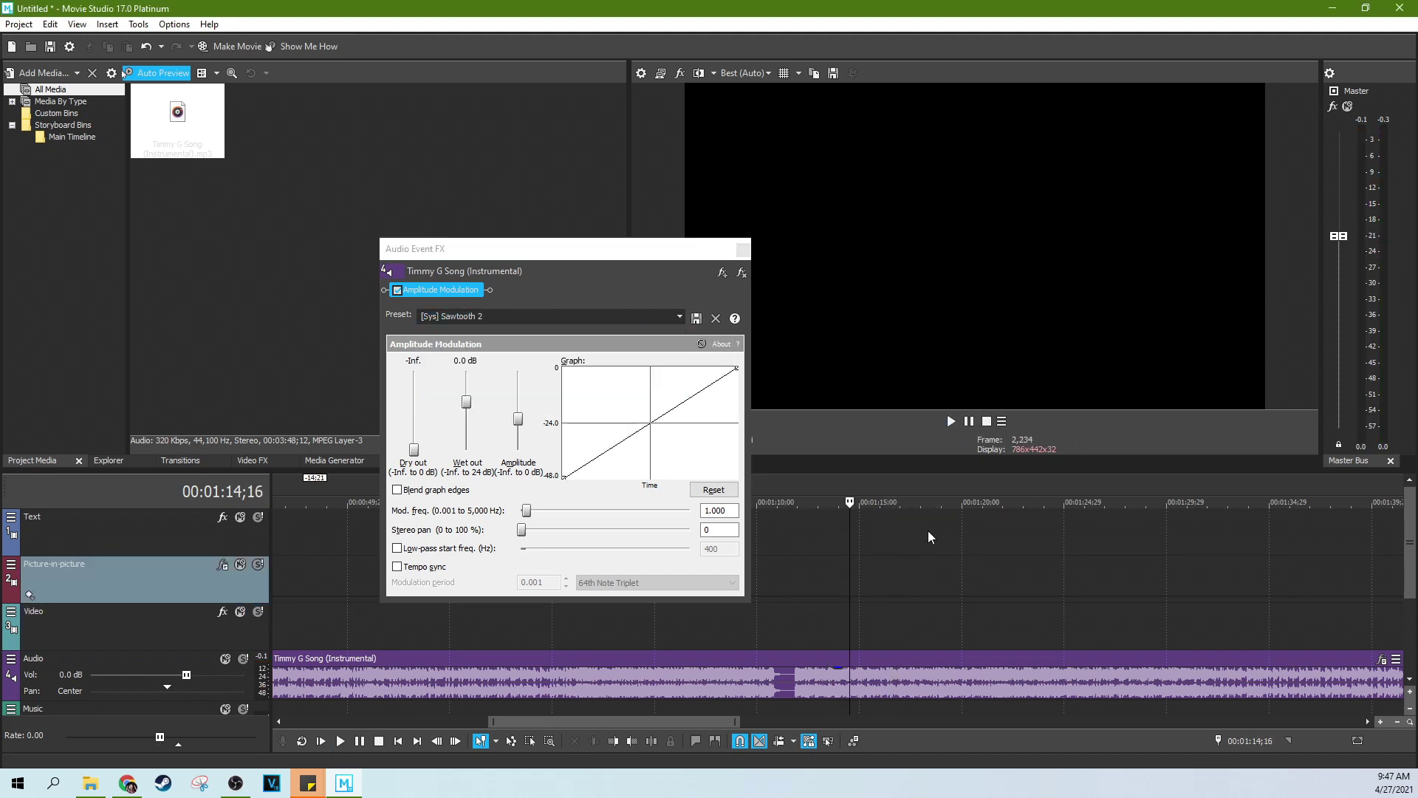
{"action": "left_click", "coordinate": [957, 426]}
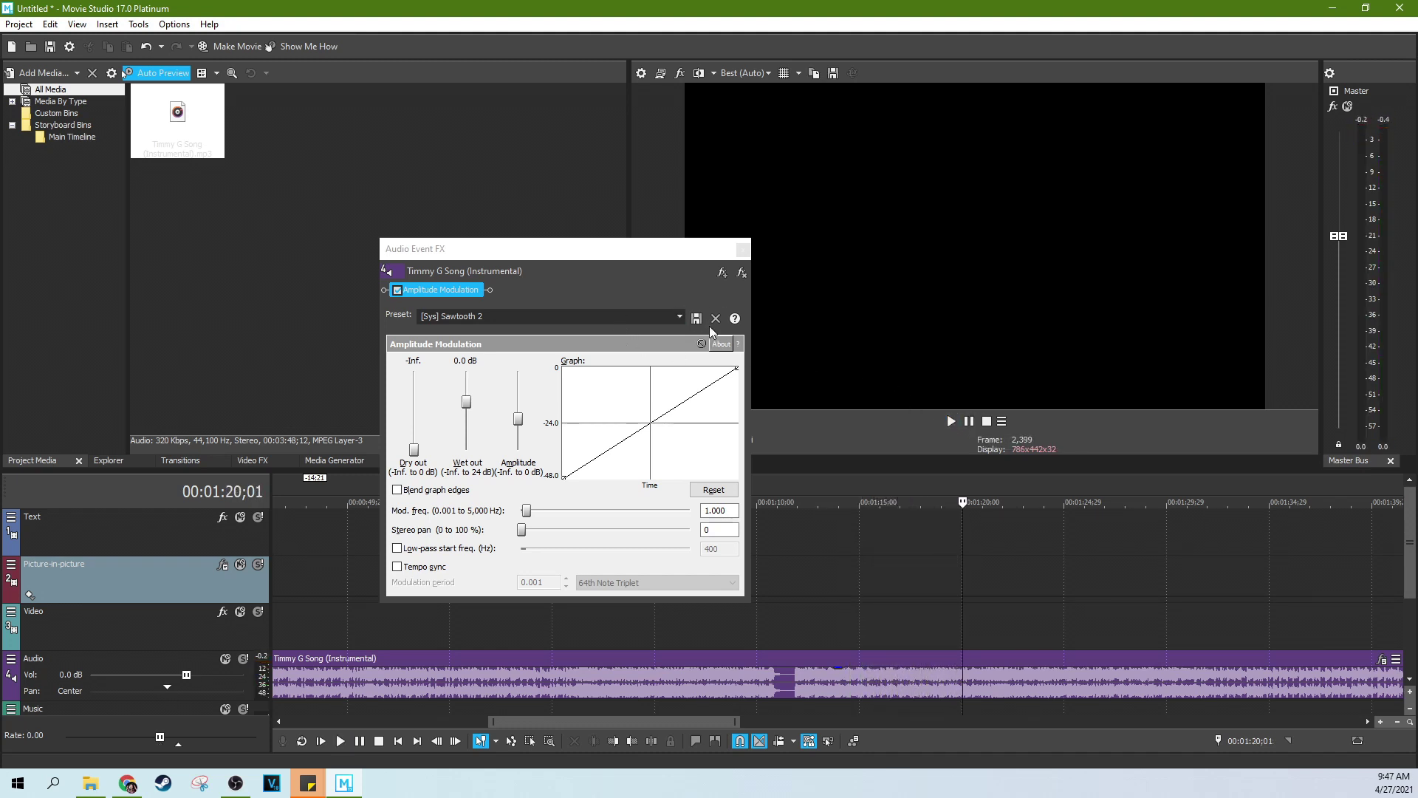
Apply the Sine preset to Amplitude Modulation and preview the song from about 00:01:14
{"action": "left_click", "coordinate": [679, 316]}
{"action": "left_click", "coordinate": [492, 382]}
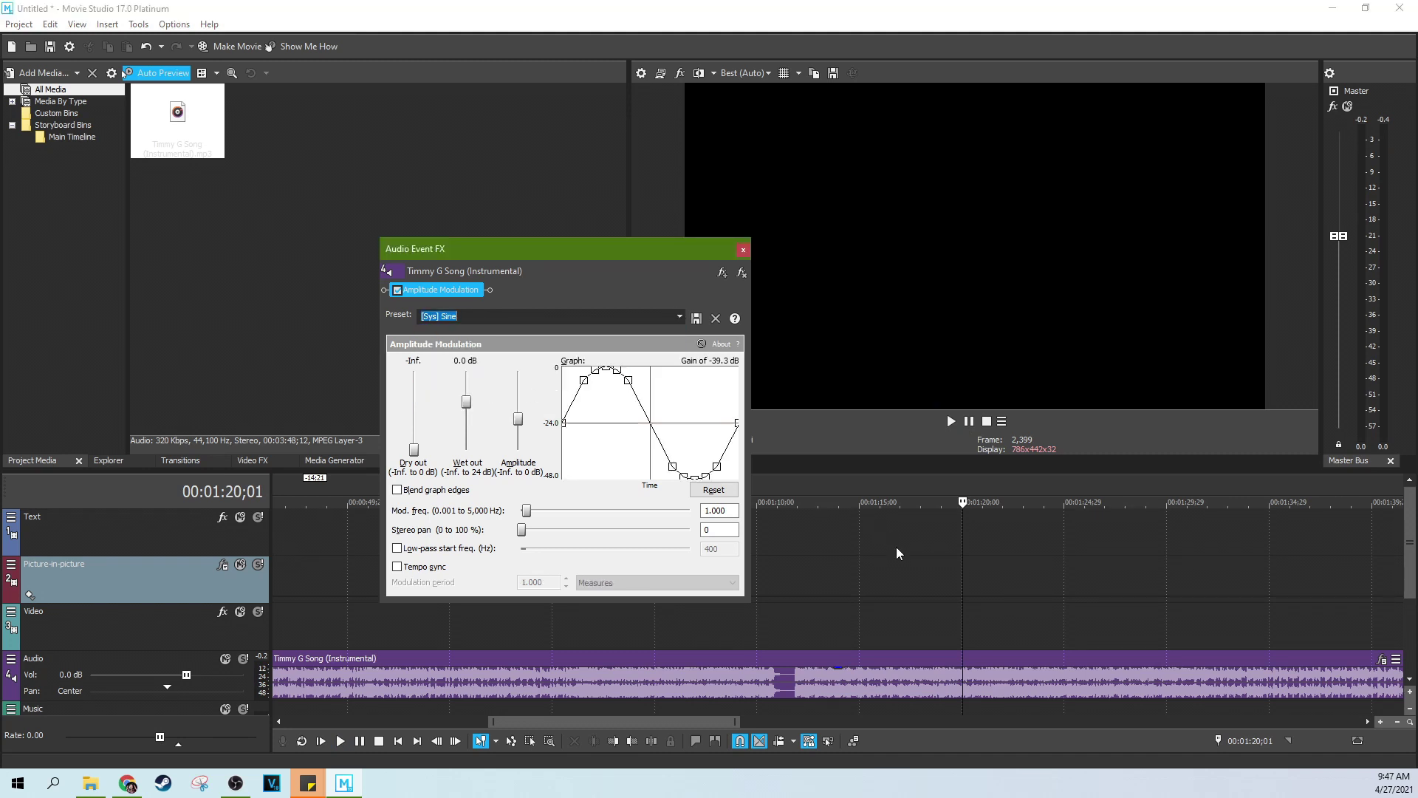
{"action": "left_click", "coordinate": [842, 576]}
{"action": "left_click", "coordinate": [951, 422]}
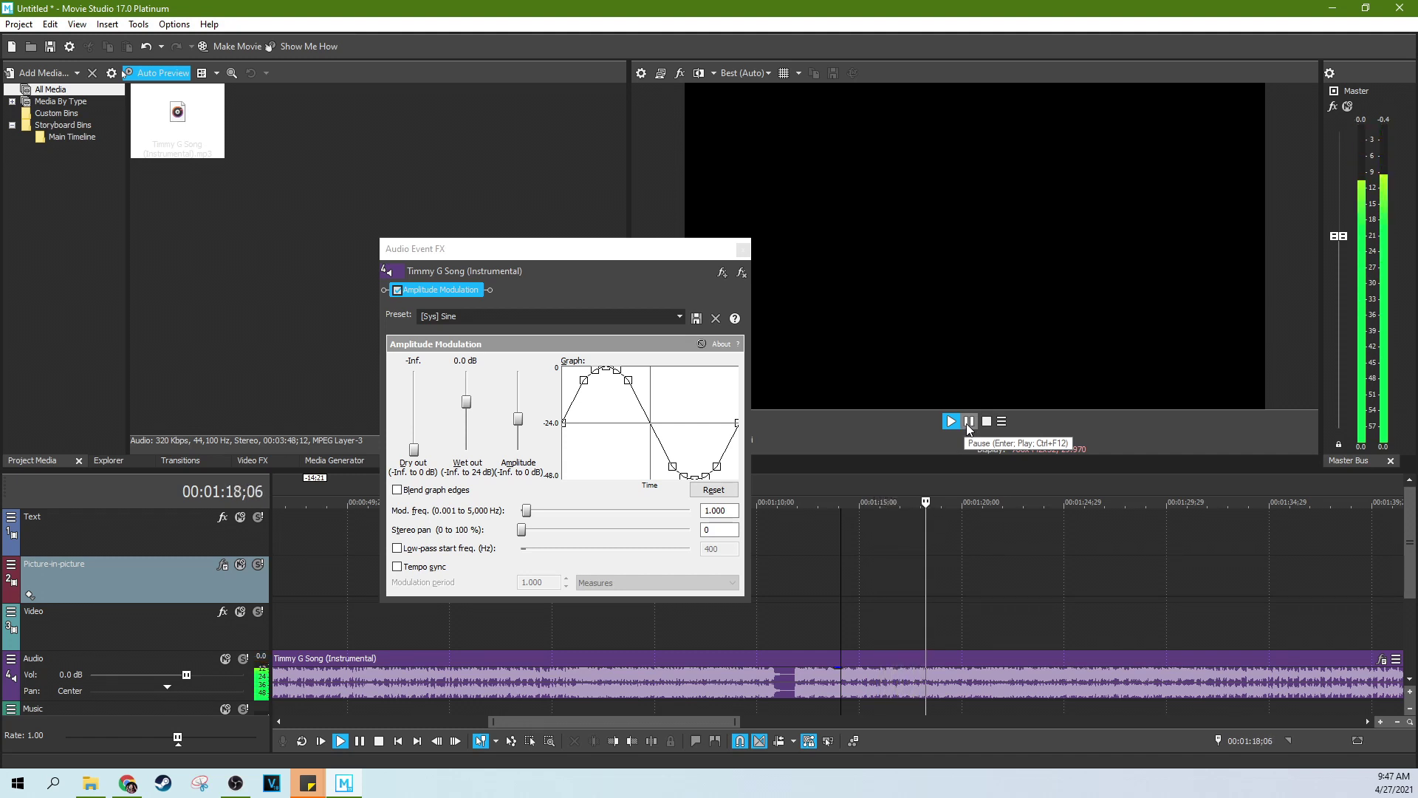
{"action": "left_click", "coordinate": [969, 423]}
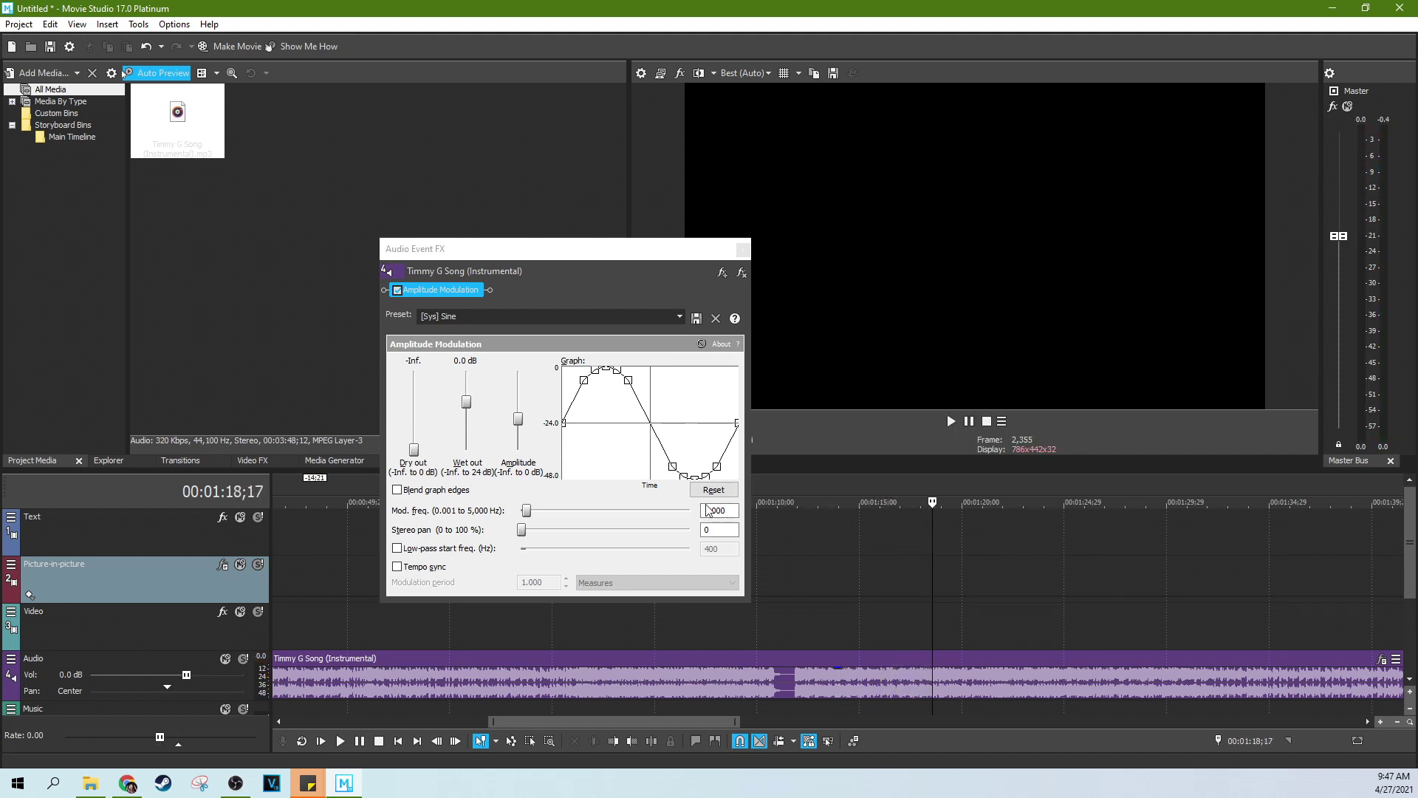
Enable the low-pass start frequency, preview the song from 00:01:12;17, and disable the low-pass option again
{"action": "left_click", "coordinate": [803, 600]}
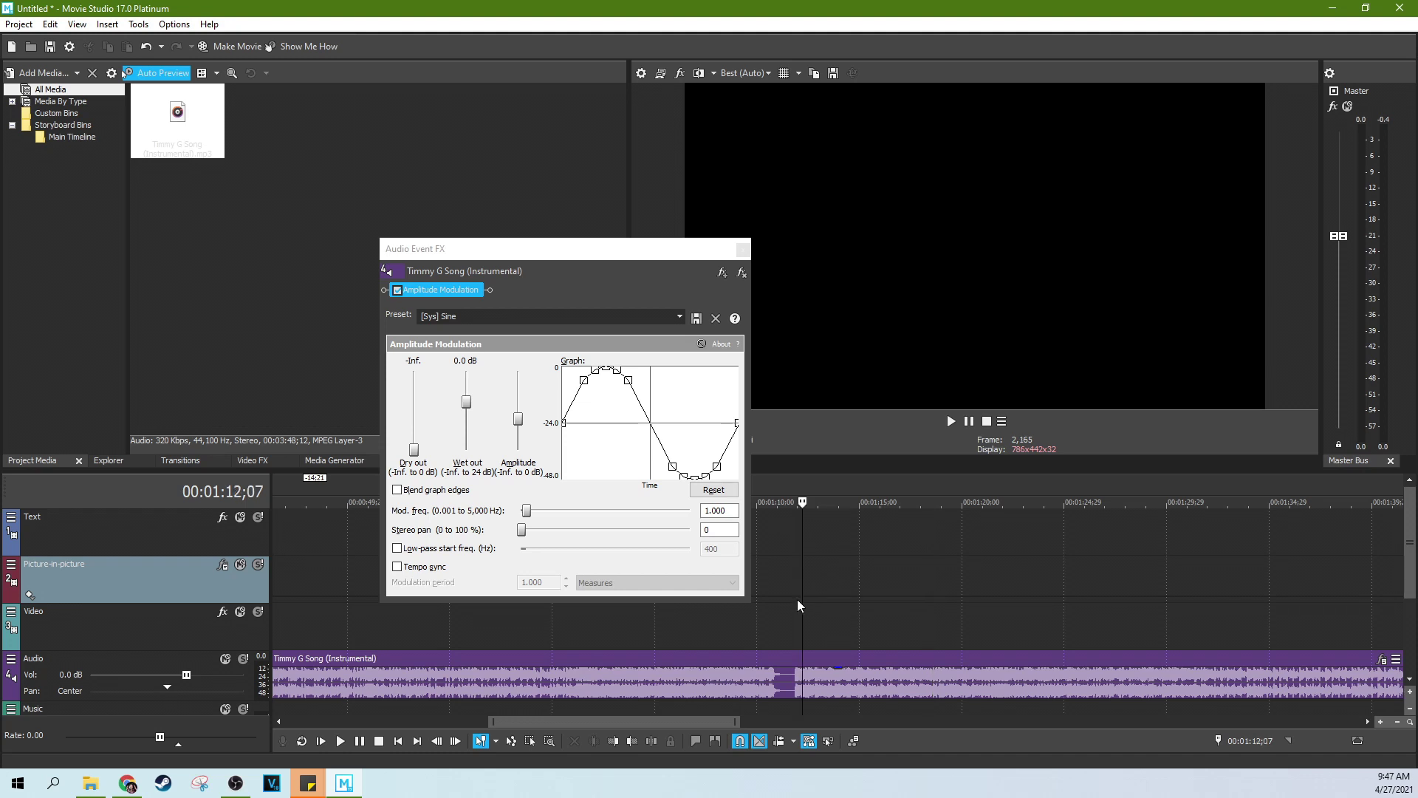
{"action": "left_click", "coordinate": [397, 548]}
{"action": "left_click", "coordinate": [827, 600]}
{"action": "left_click", "coordinate": [810, 602]}
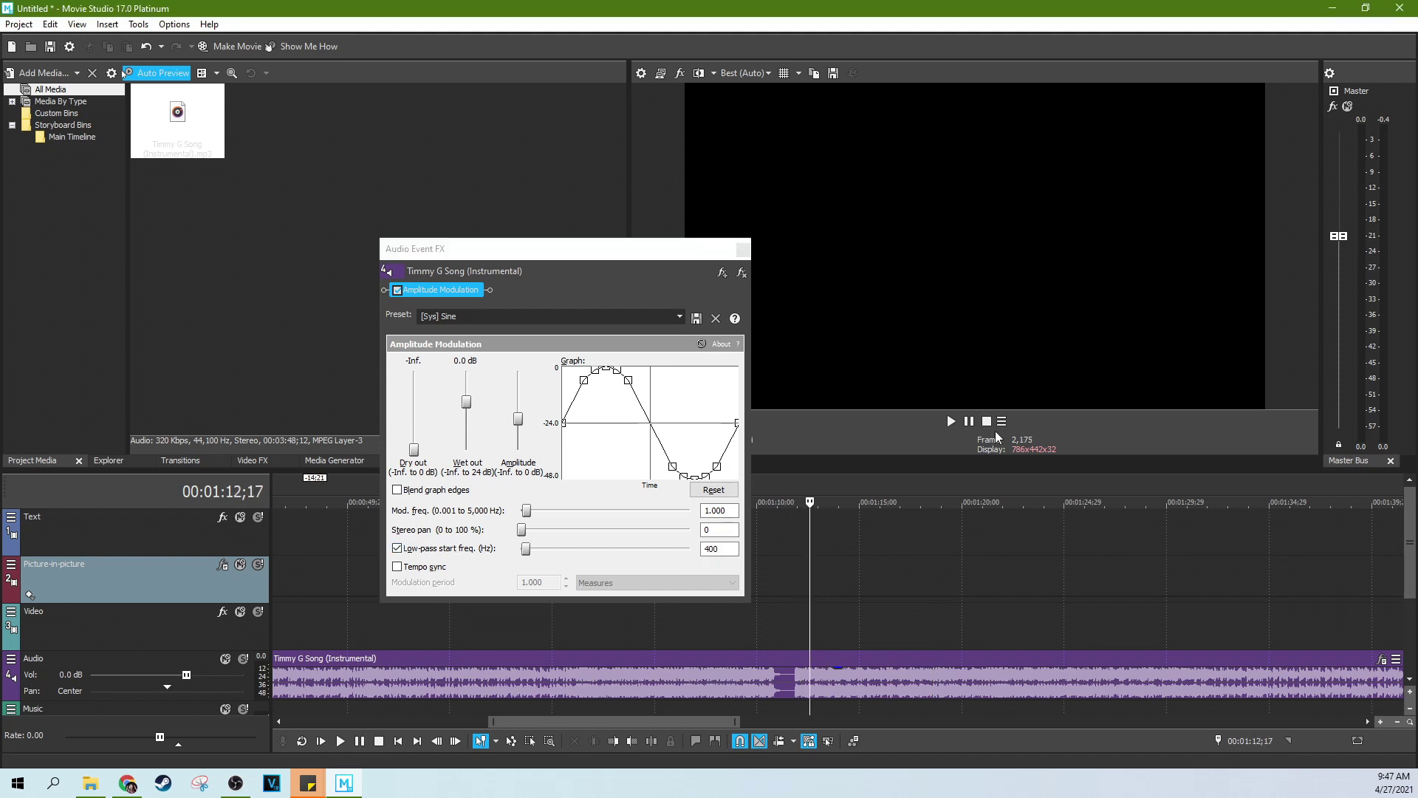
{"action": "left_click", "coordinate": [951, 422]}
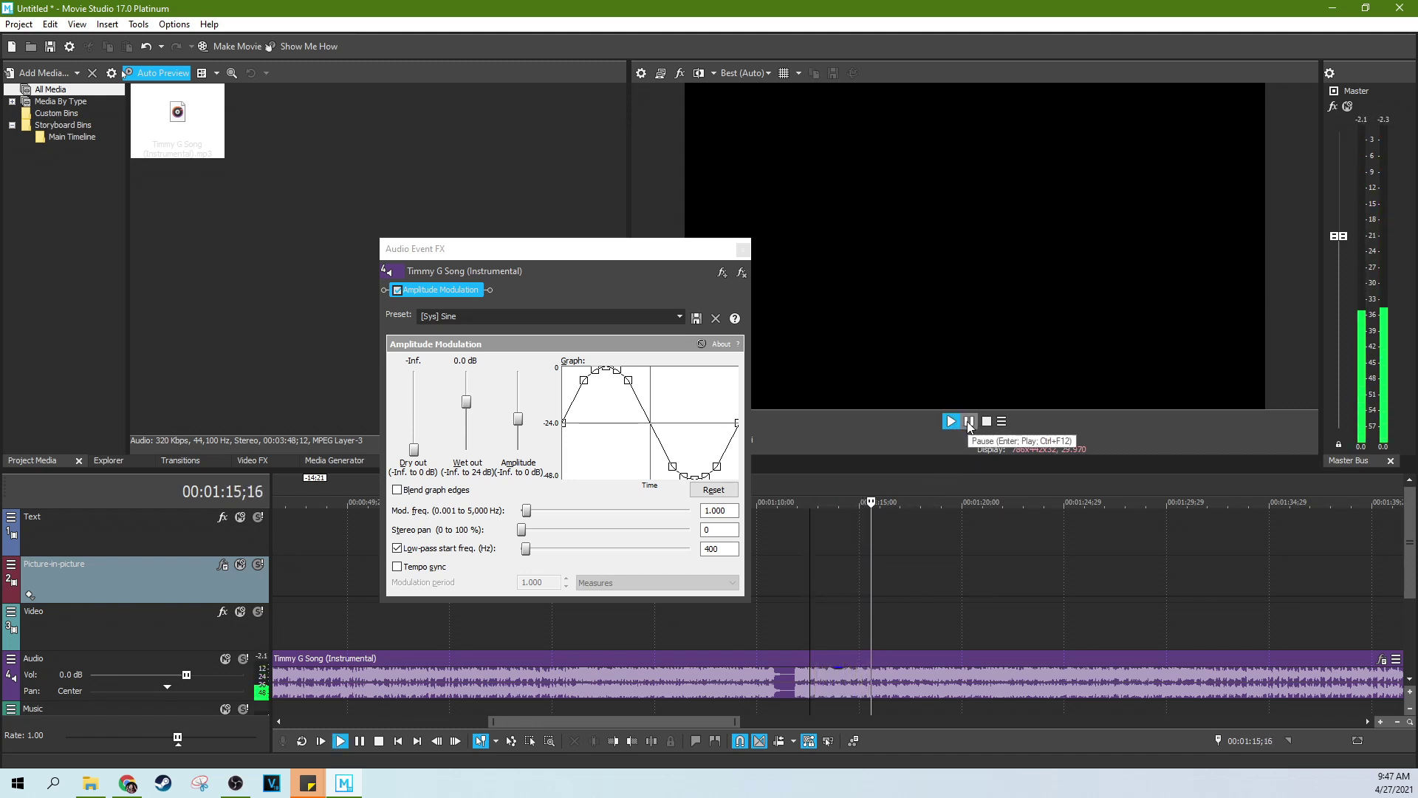
{"action": "left_click", "coordinate": [969, 421]}
{"action": "left_click", "coordinate": [418, 548]}
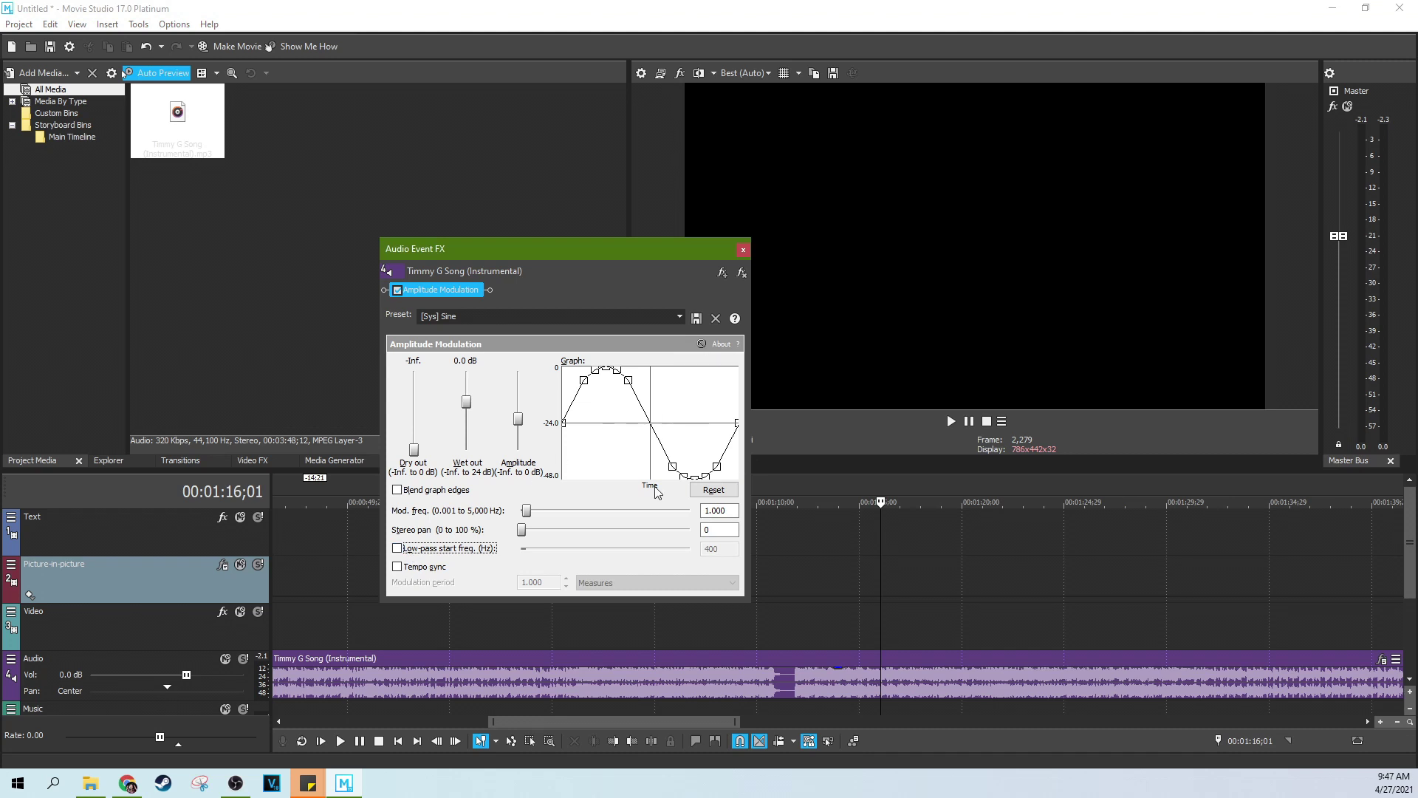
Apply the Sine out of phase preset and preview the song from about 00:01:13
{"action": "left_click", "coordinate": [679, 316]}
{"action": "left_click", "coordinate": [508, 385]}
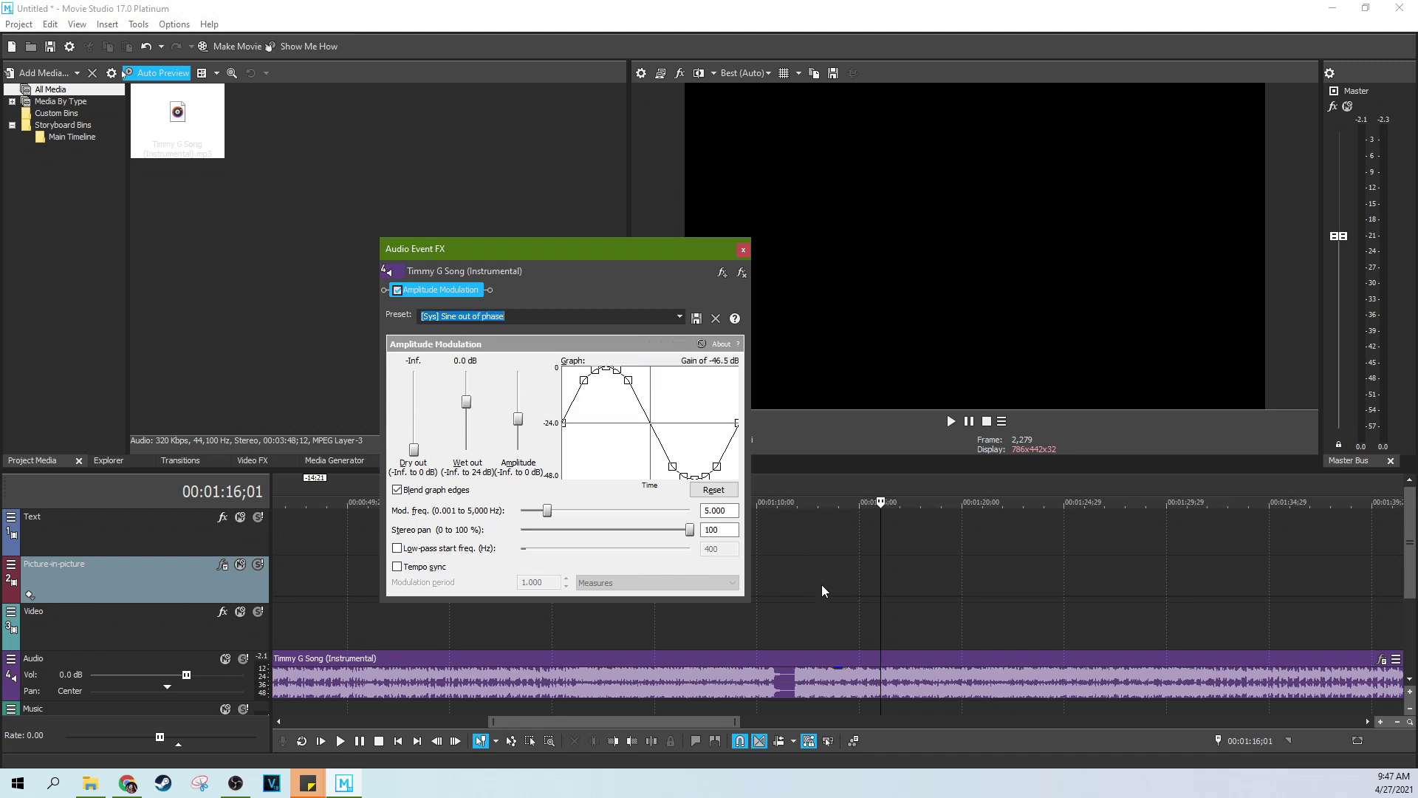
{"action": "left_click", "coordinate": [820, 588]}
{"action": "left_click", "coordinate": [951, 421]}
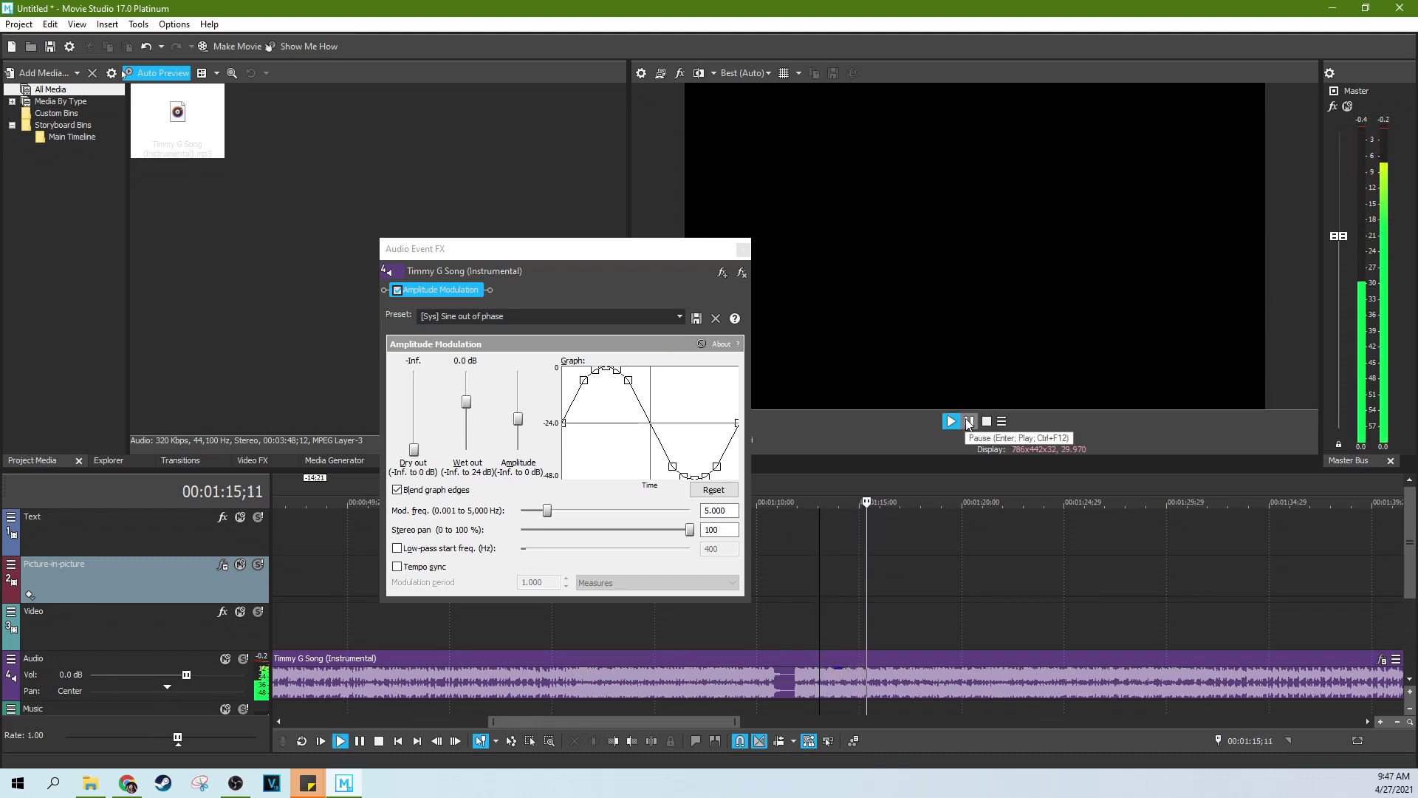
{"action": "left_click", "coordinate": [969, 421]}
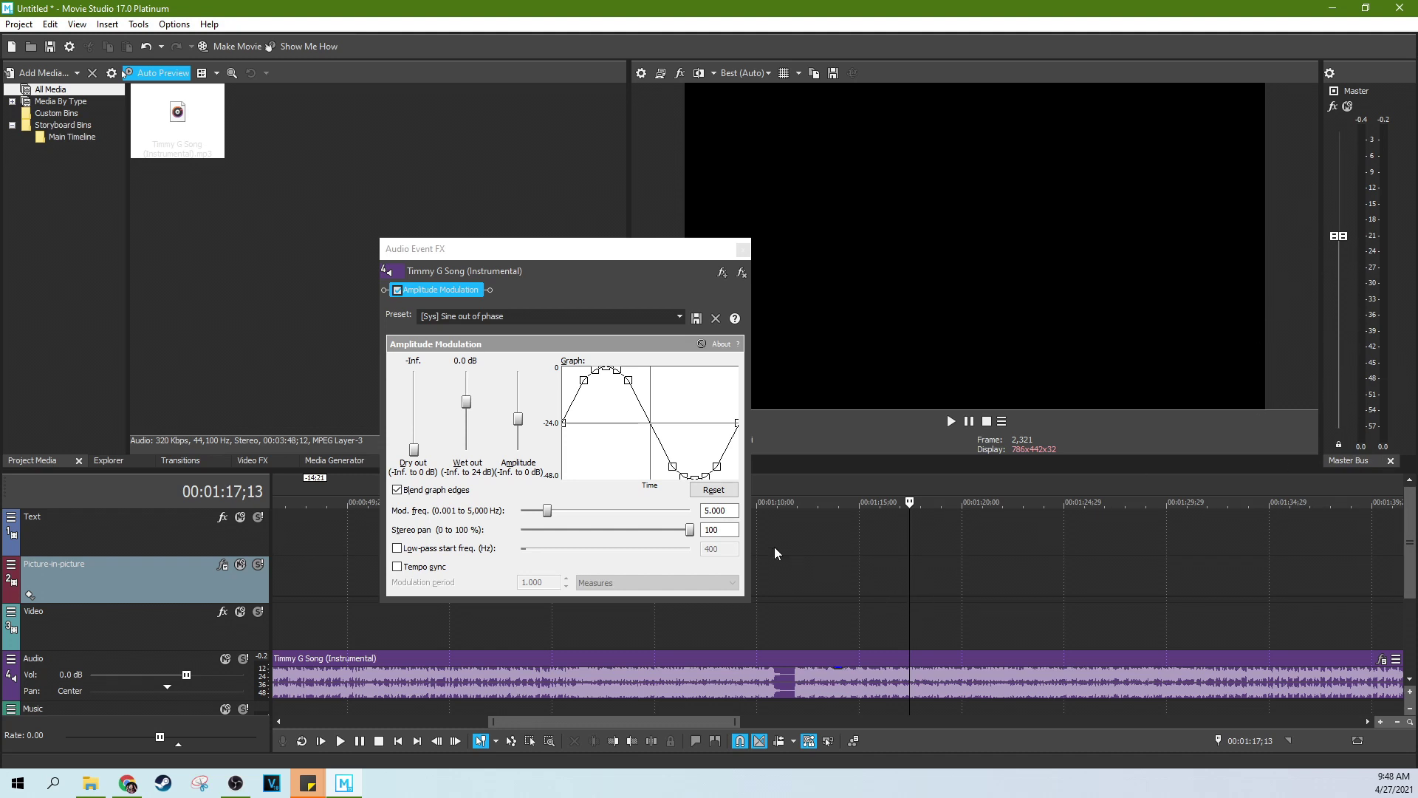
Apply the Soft square preset to Amplitude Modulation and preview the song from 00:01:13;23
{"action": "left_click", "coordinate": [523, 548]}
{"action": "key", "text": "Down"}
{"action": "left_click", "coordinate": [839, 543]}
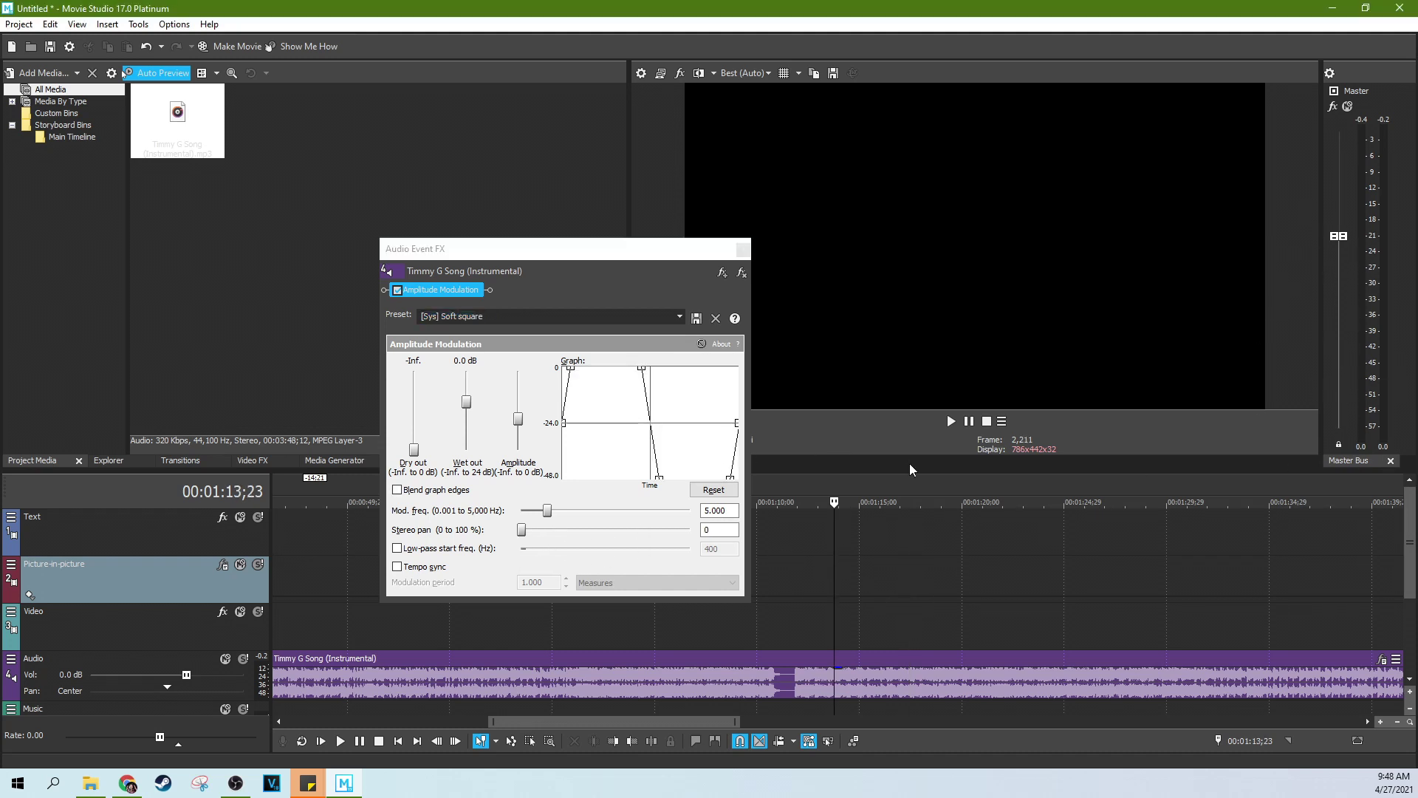
{"action": "left_click", "coordinate": [951, 421]}
{"action": "left_click", "coordinate": [969, 423]}
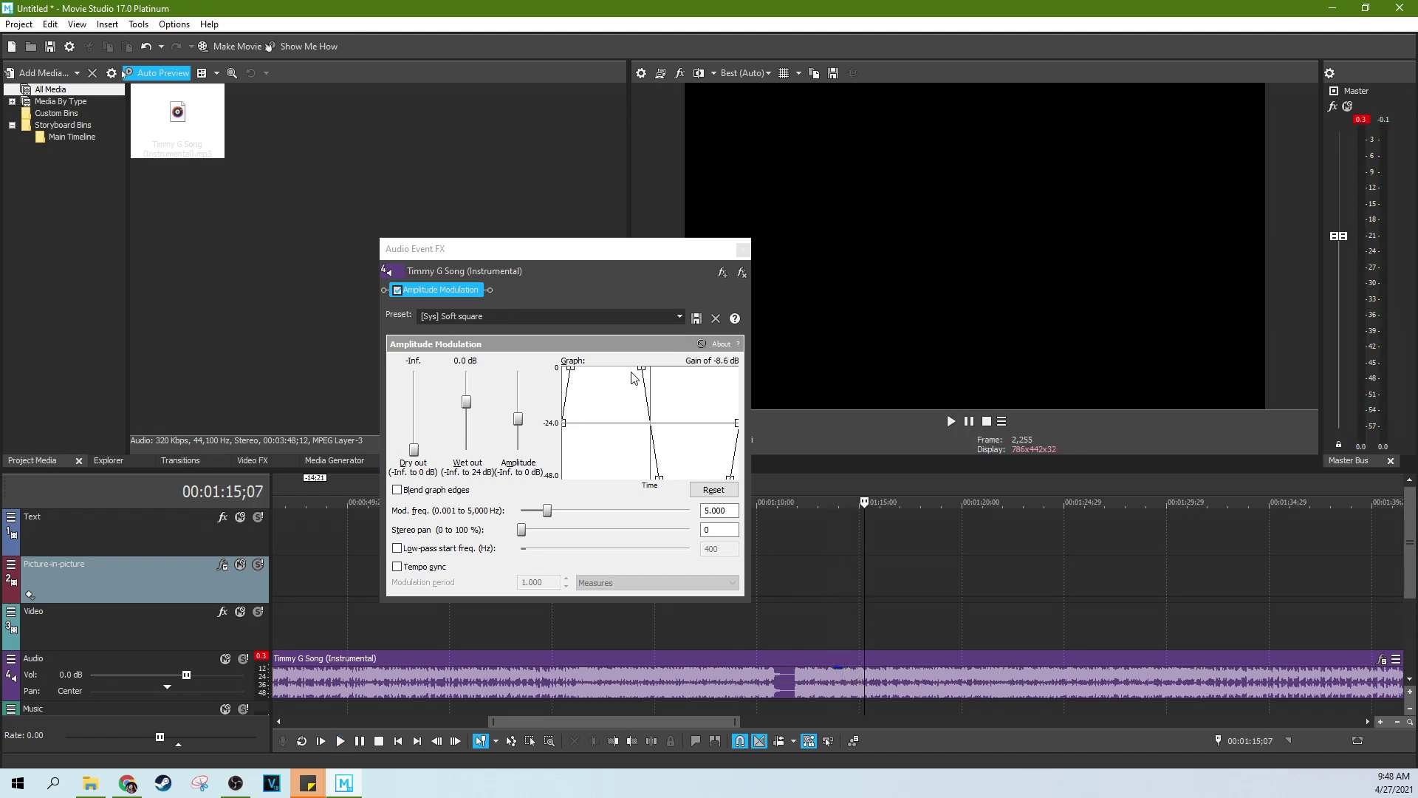
Apply the Triangle 1 preset to Amplitude Modulation and preview the song from 00:01:15;07
{"action": "left_click", "coordinate": [680, 317]}
{"action": "left_click", "coordinate": [554, 405]}
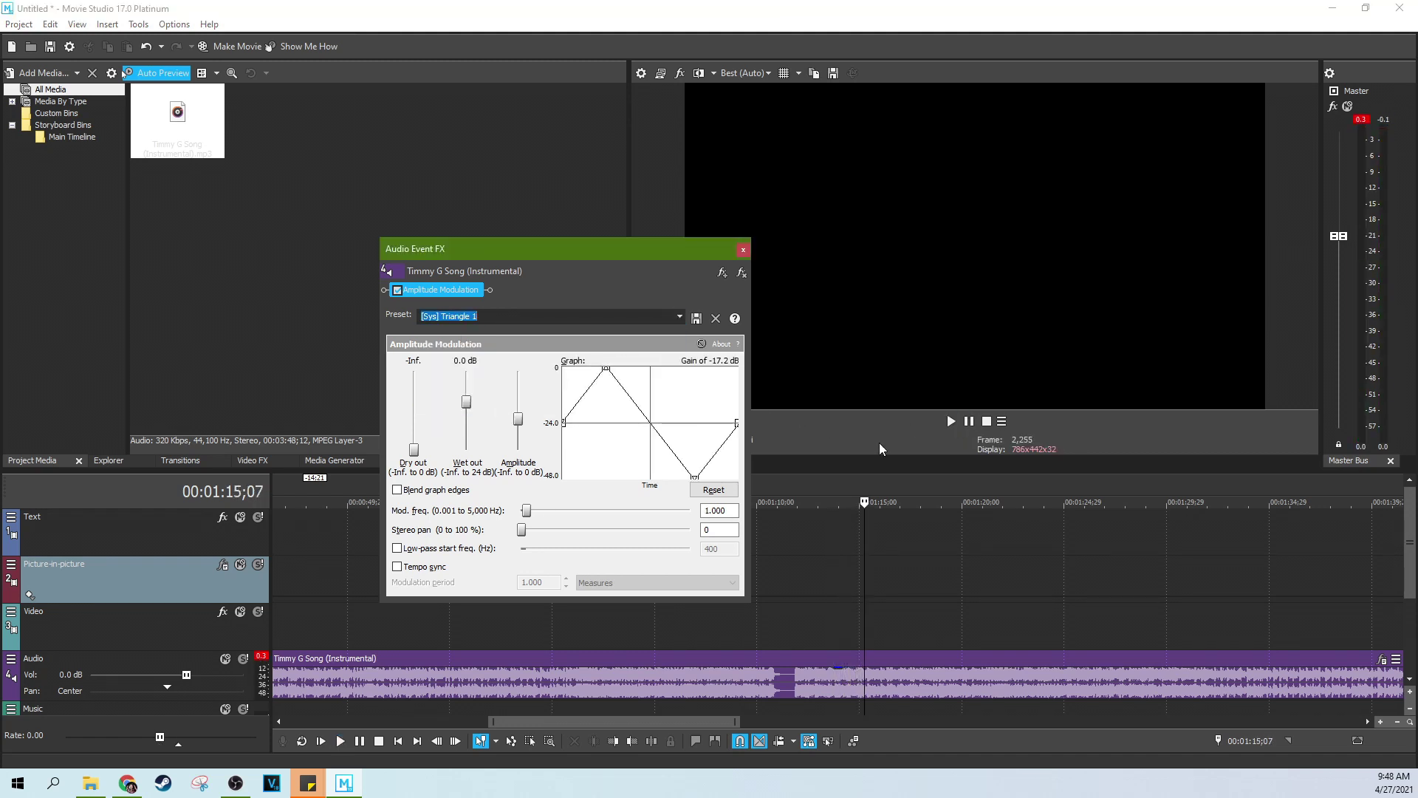
{"action": "left_click", "coordinate": [951, 422]}
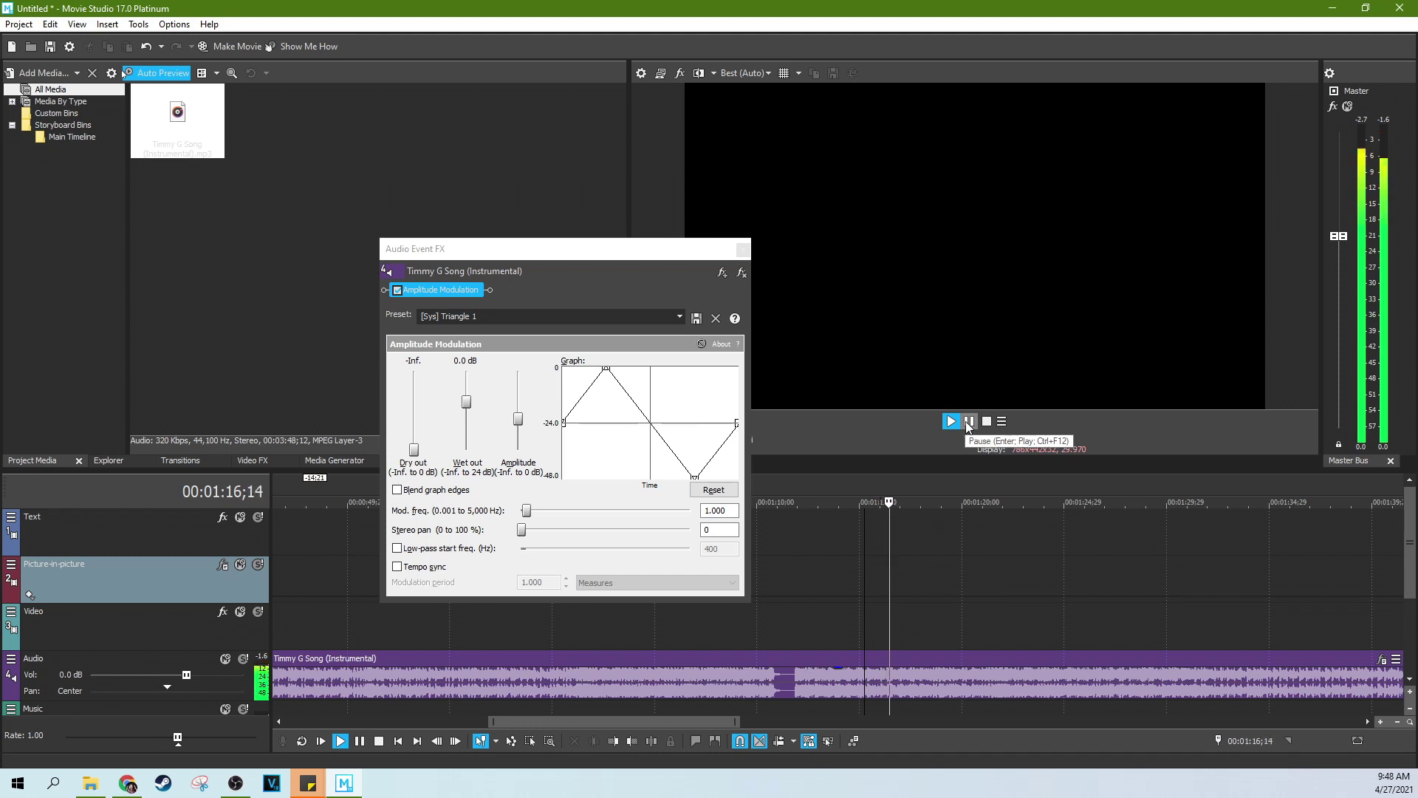
{"action": "left_click", "coordinate": [969, 422]}
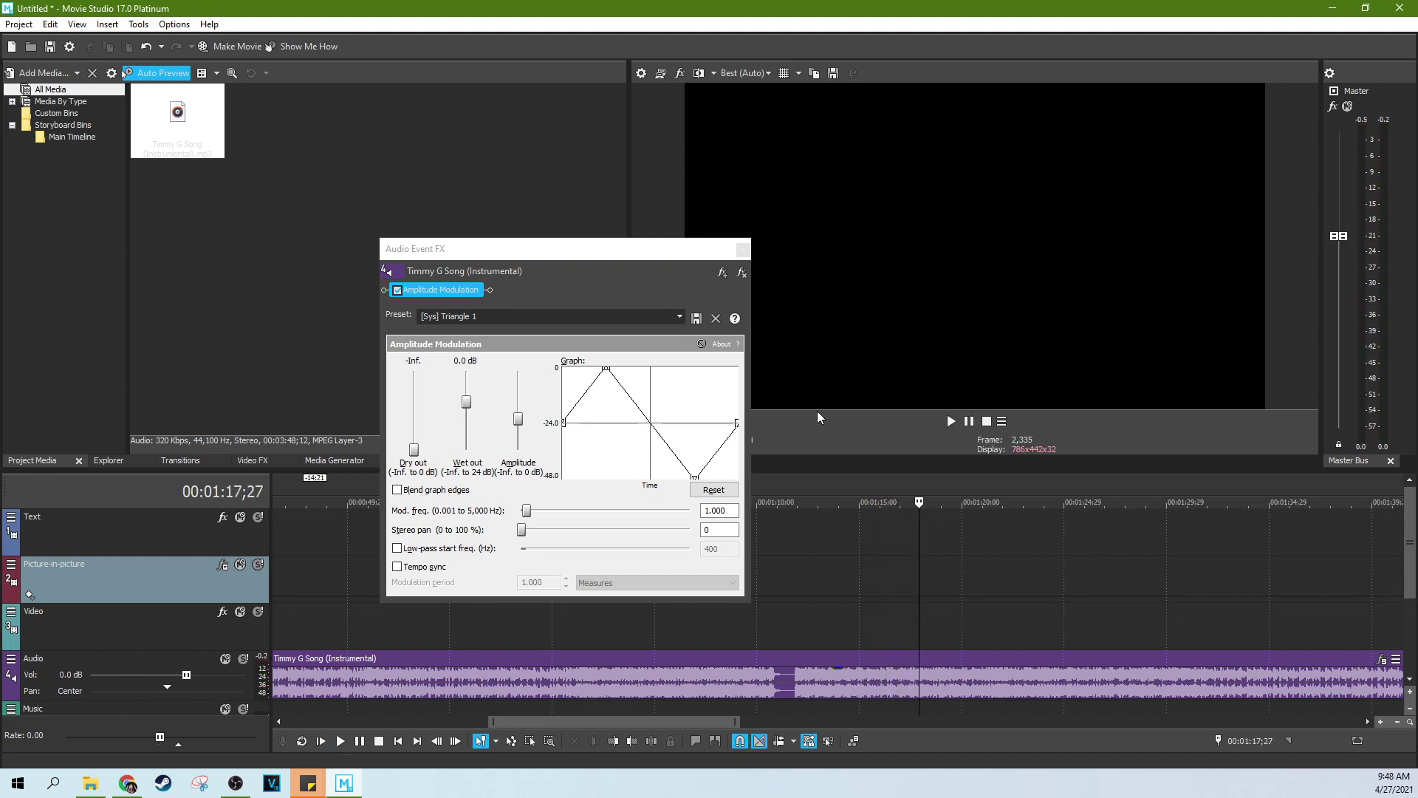
Apply the Wacky preset to Amplitude Modulation and preview the song from 00:01:13;13
{"action": "left_click", "coordinate": [679, 317]}
{"action": "left_click", "coordinate": [527, 418]}
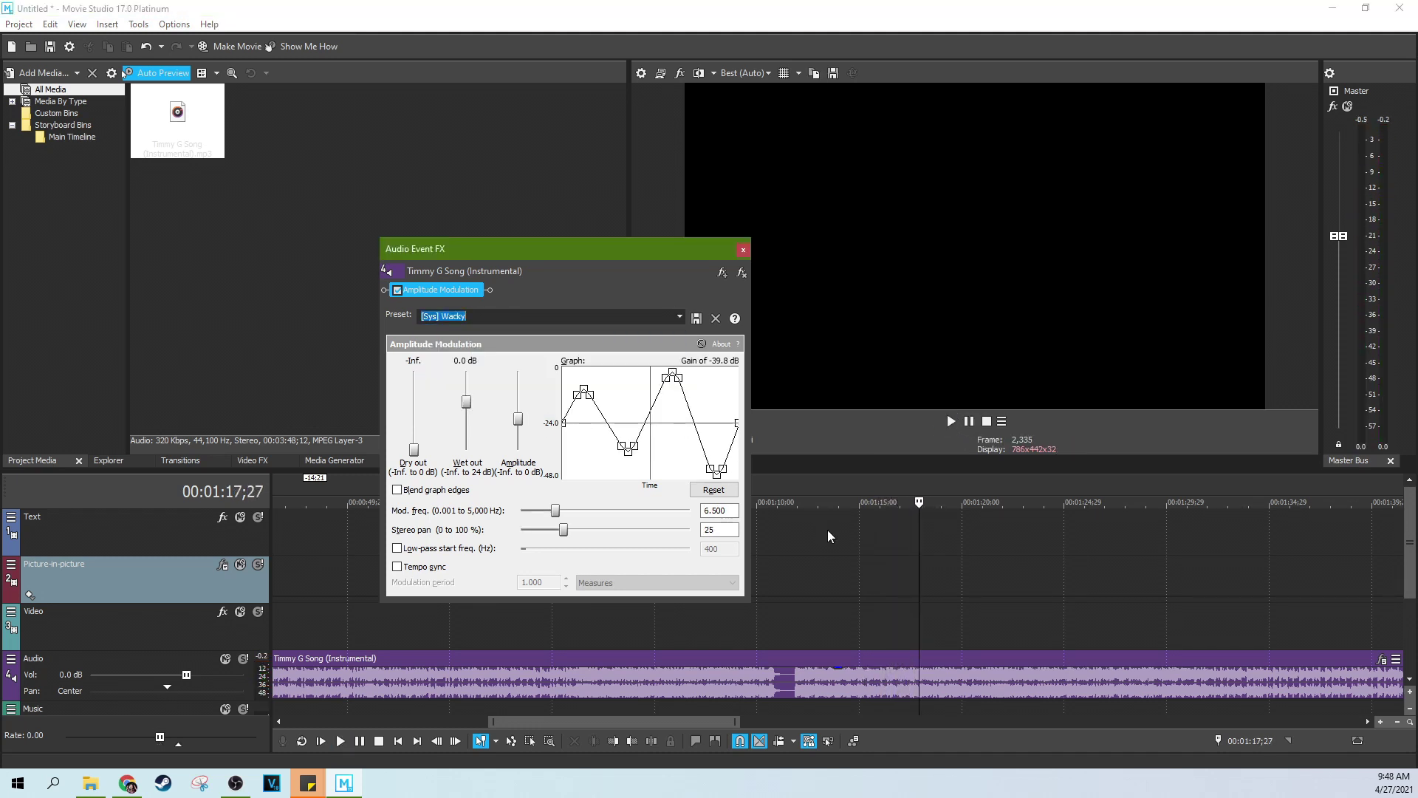
{"action": "left_click", "coordinate": [827, 530]}
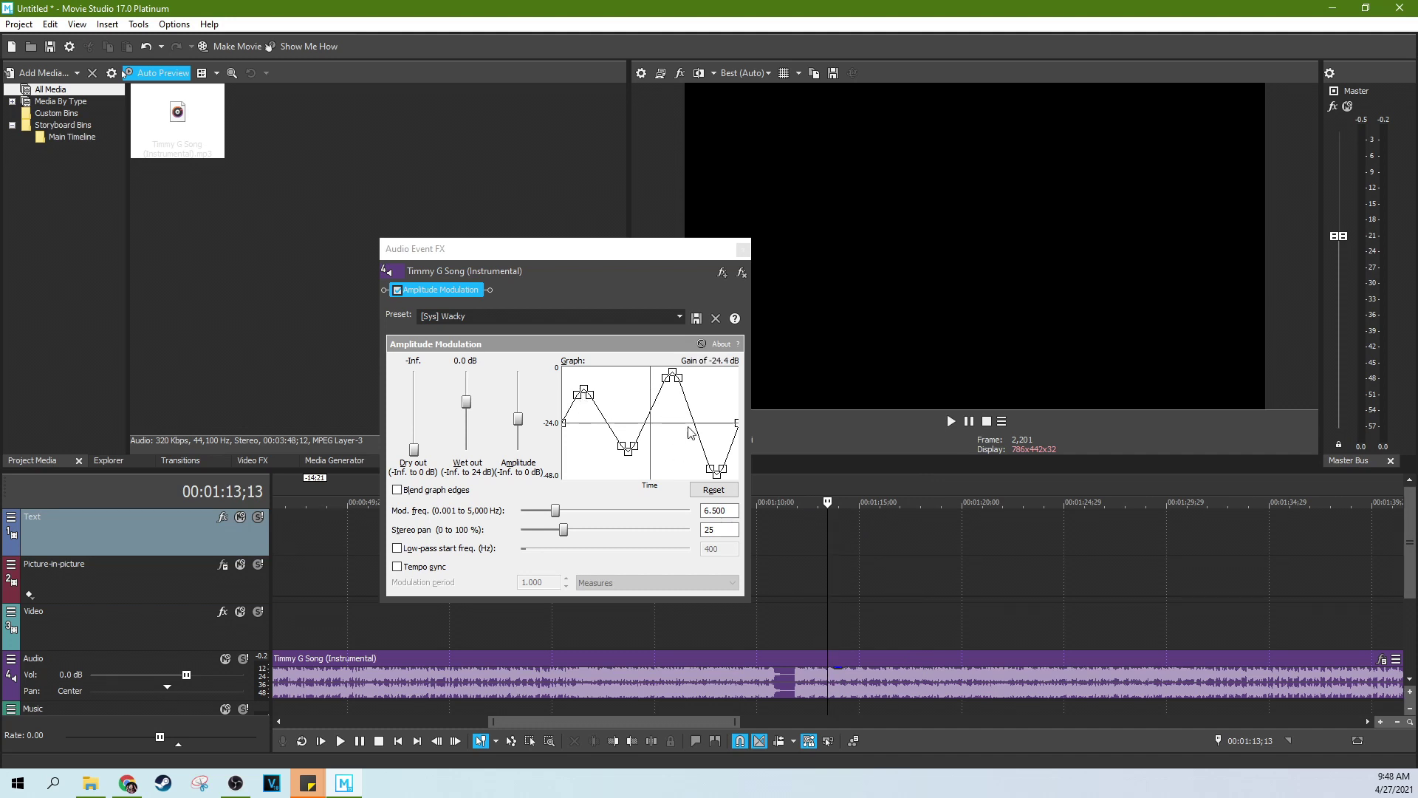
{"action": "left_click", "coordinate": [952, 421]}
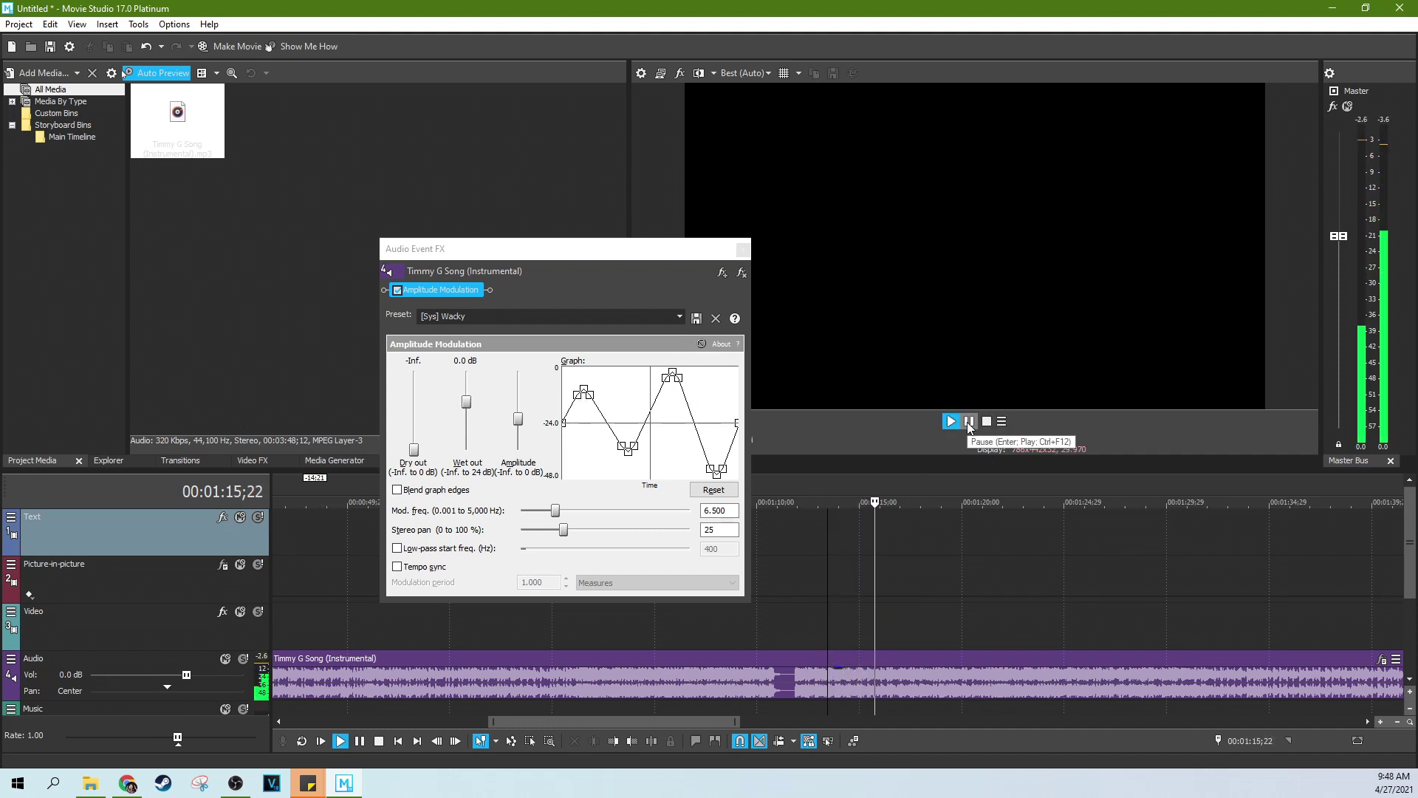
{"action": "left_click", "coordinate": [969, 422]}
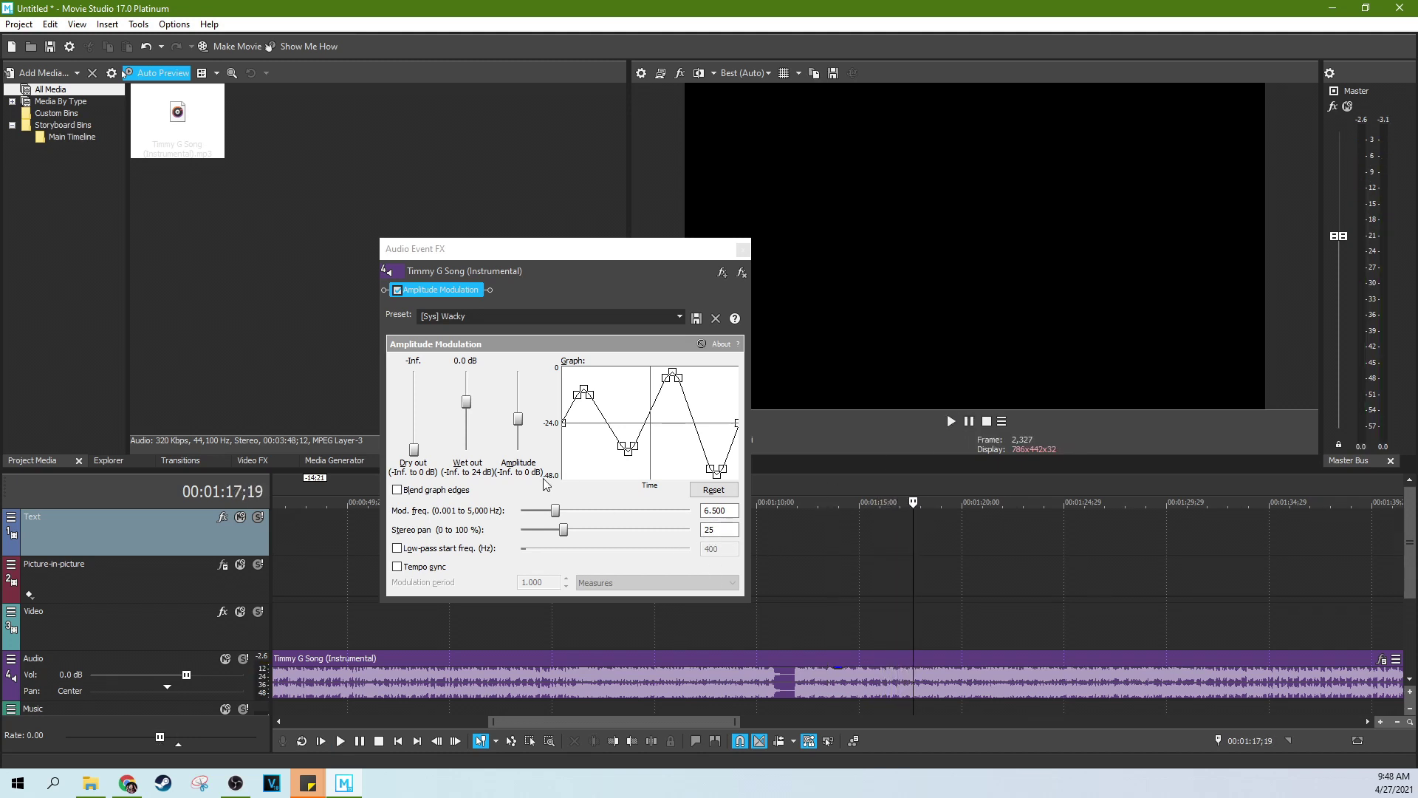
Raise the Dry out level to 0.0 dB and preview the song from 00:01:15;21
{"action": "left_click", "coordinate": [838, 609]}
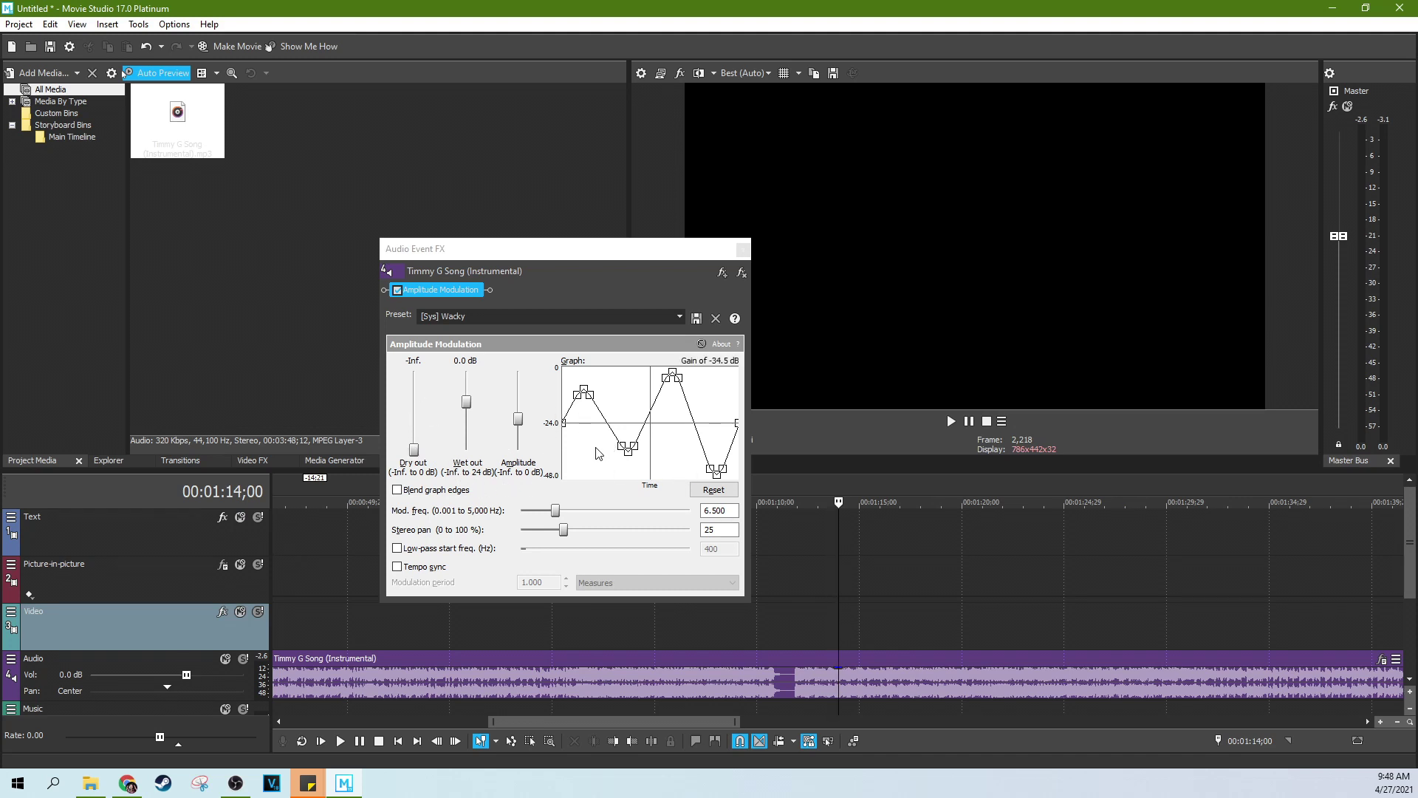
{"action": "left_click_drag", "start_coordinate": [413, 453], "coordinate": [414, 374]}
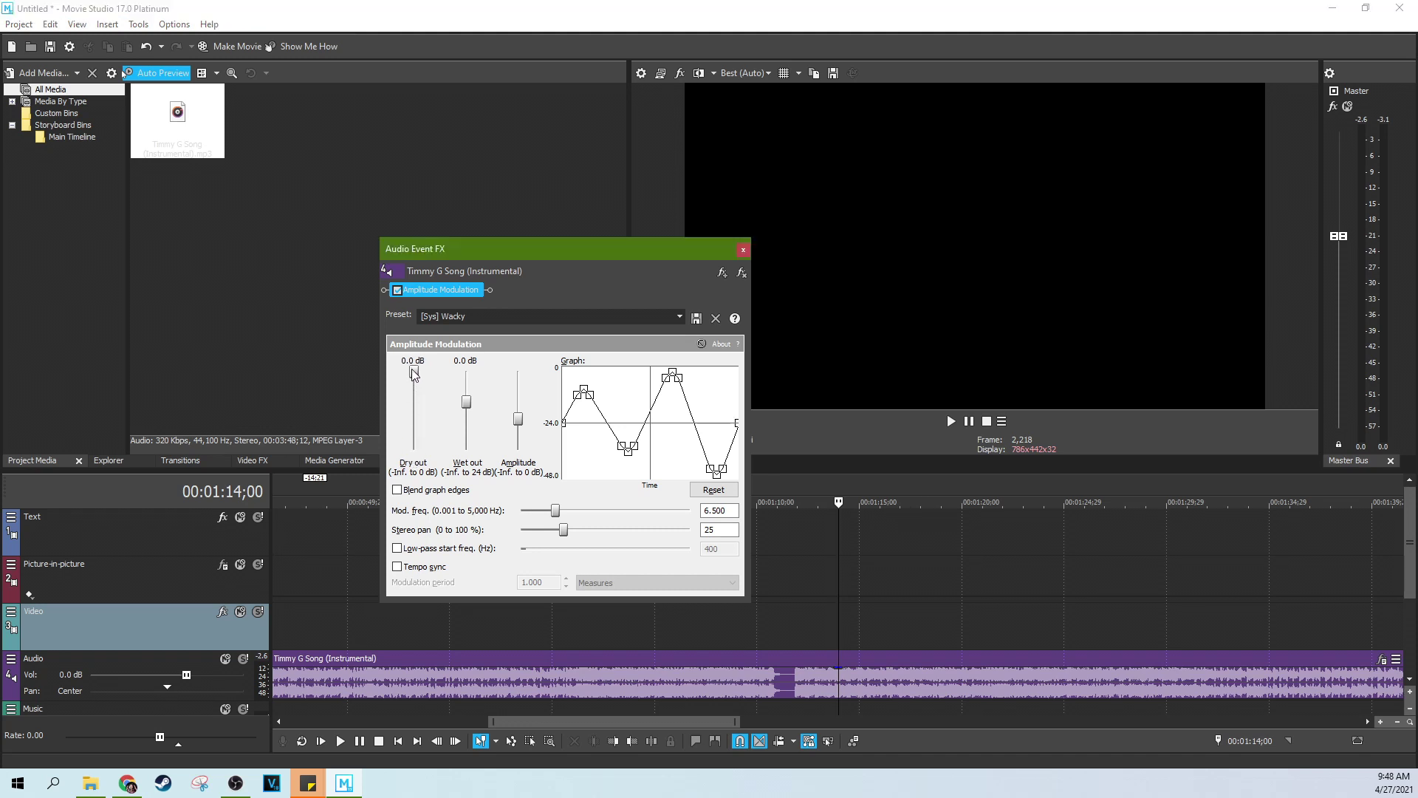
{"action": "left_click", "coordinate": [874, 577]}
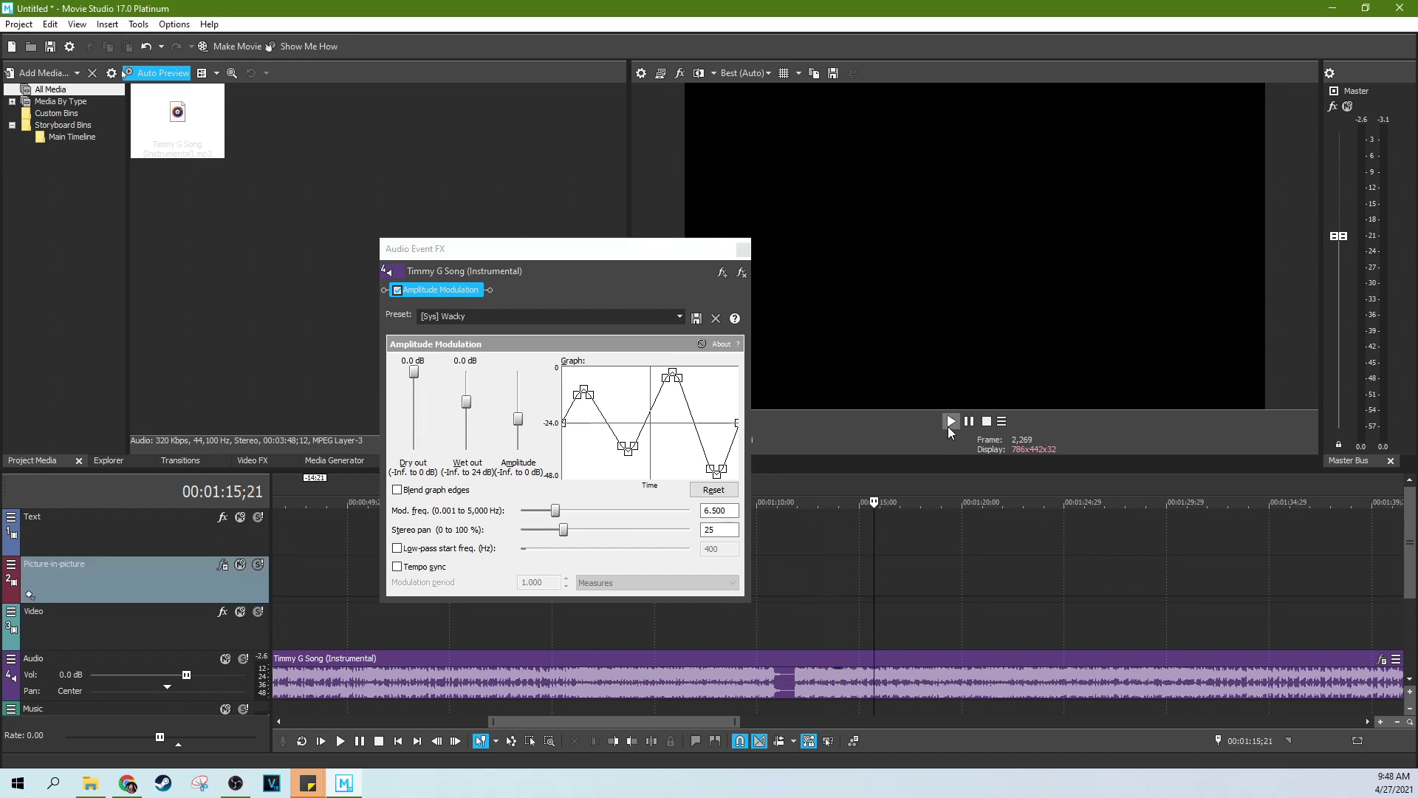
{"action": "left_click", "coordinate": [951, 421]}
{"action": "left_click", "coordinate": [969, 421]}
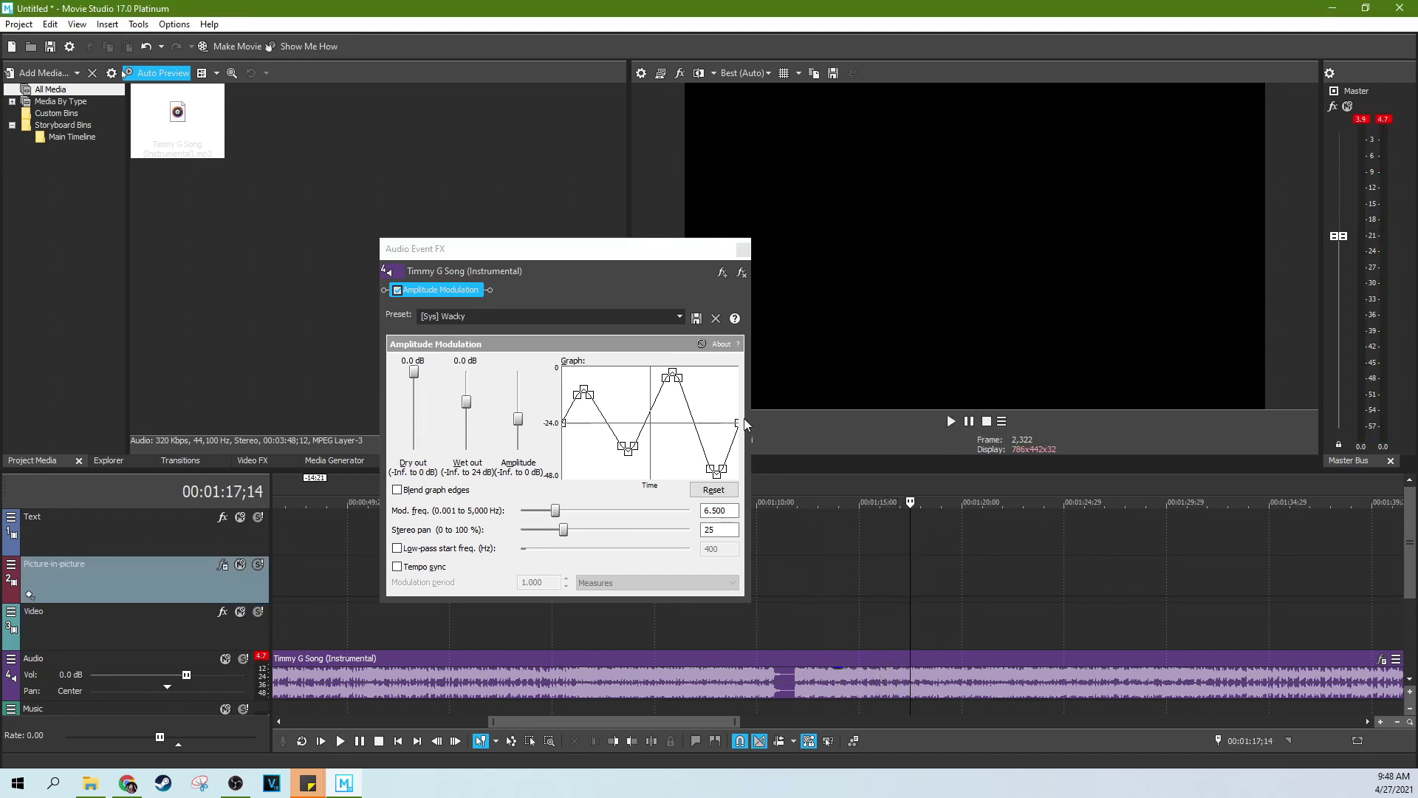
Lower the Dry out level to about -33.3 dB and play the song from 00:01:17;14
{"action": "left_click", "coordinate": [419, 379]}
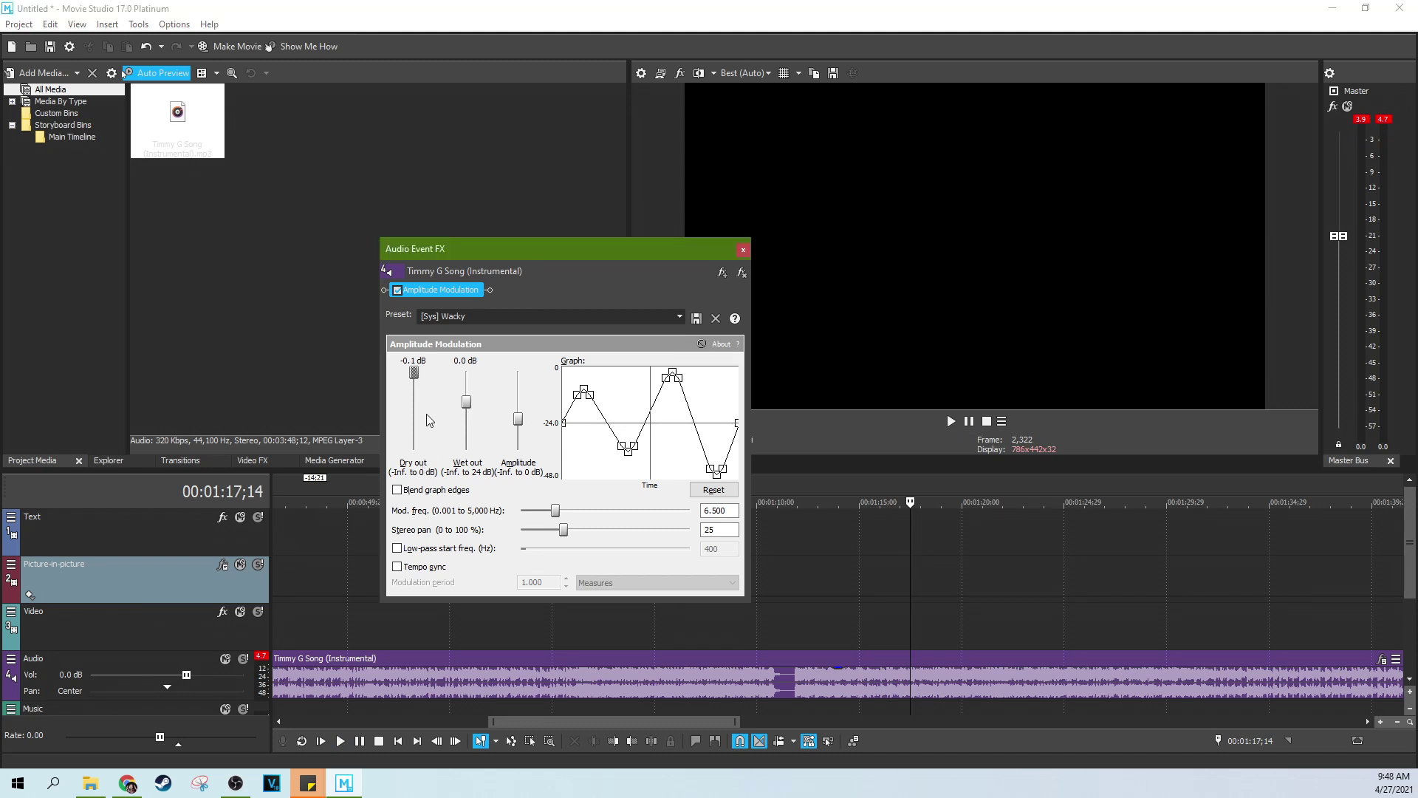
{"action": "left_click_drag", "start_coordinate": [427, 420], "coordinate": [419, 452]}
{"action": "left_click_drag", "start_coordinate": [414, 449], "coordinate": [414, 429]}
{"action": "left_click", "coordinate": [953, 421]}
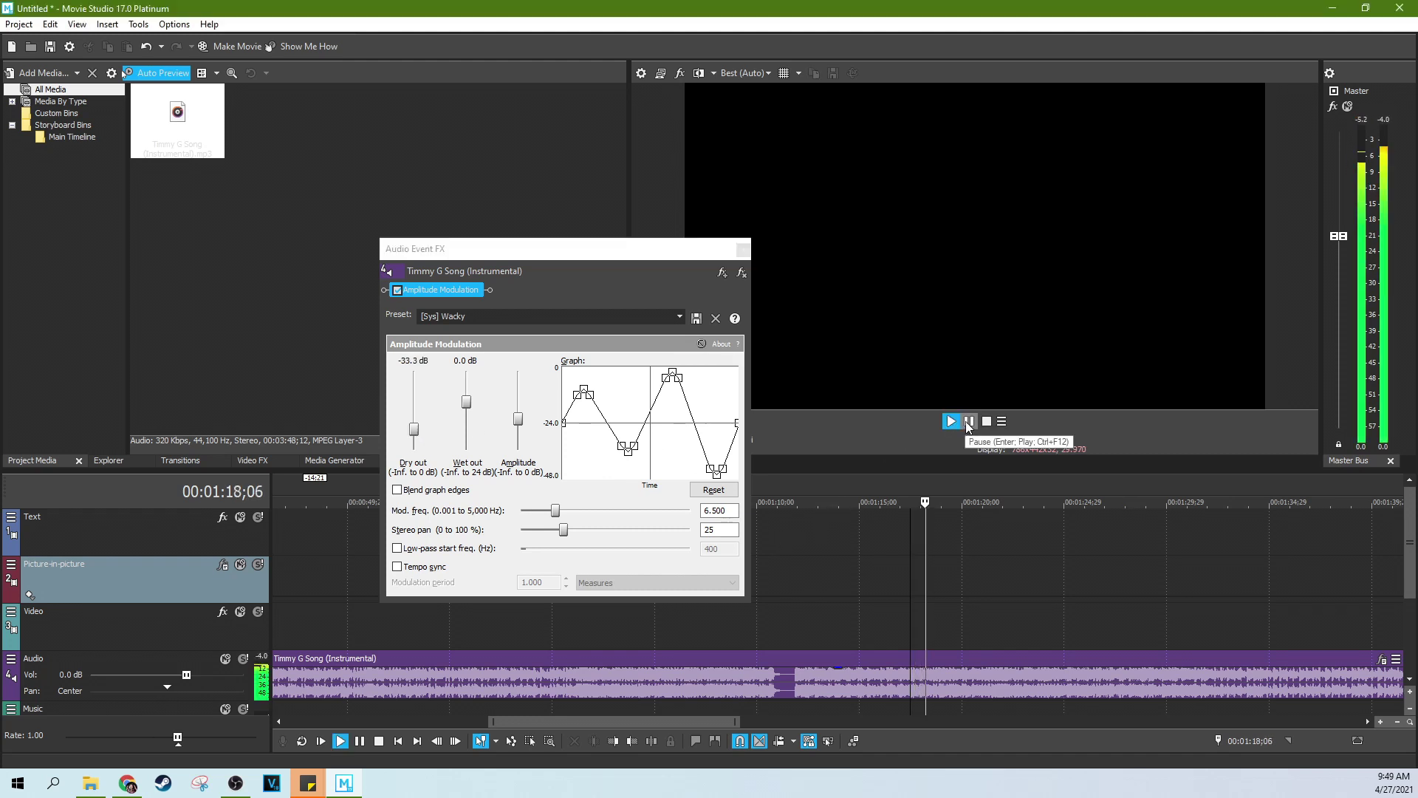
Lower the Dry out level to -Inf. during playback, pause the song, and move the playhead to 00:01:13;19
{"action": "mouse_move", "coordinate": [414, 430]}
{"action": "left_mouse_down"}
{"action": "mouse_move", "coordinate": [416, 415]}
{"action": "mouse_move", "coordinate": [413, 449]}
{"action": "left_mouse_up"}
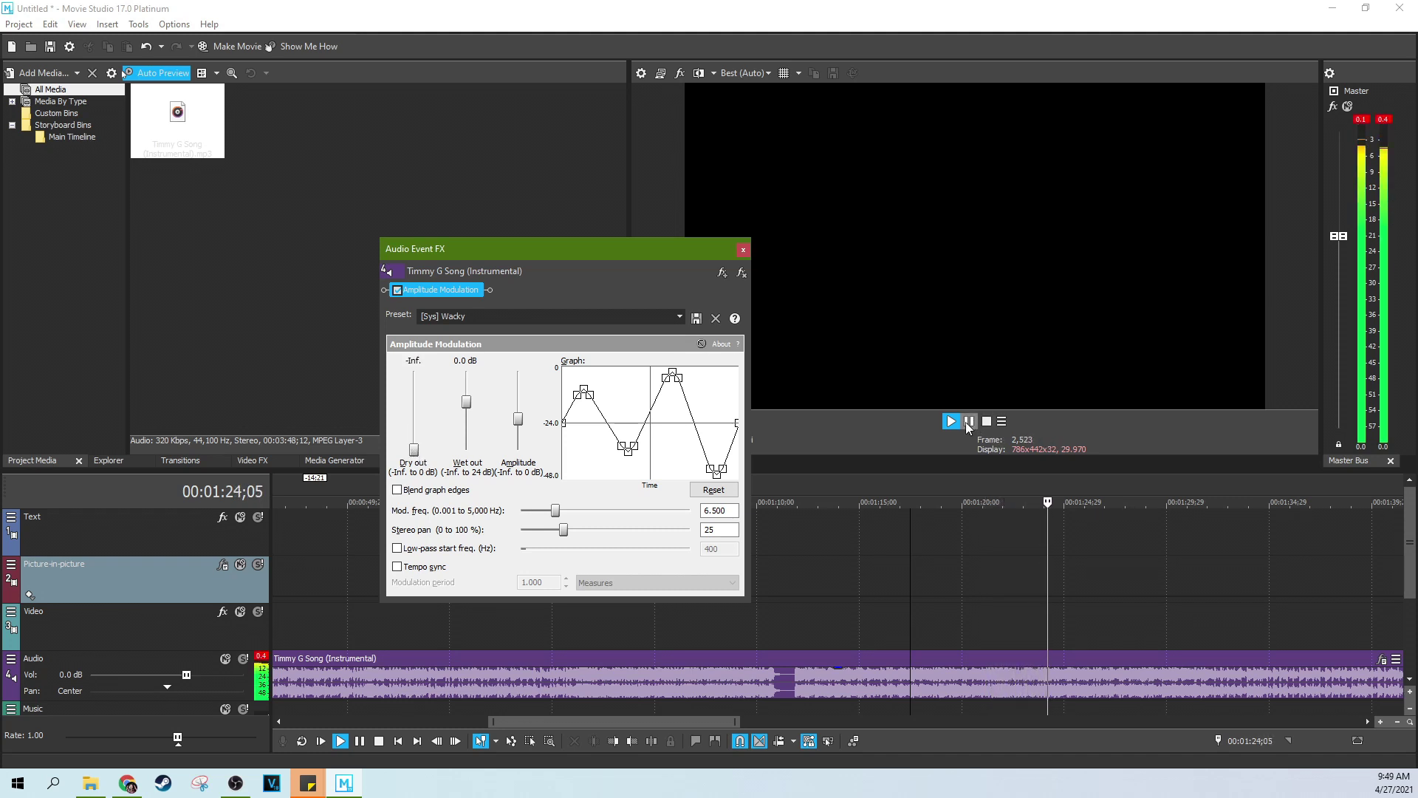
{"action": "left_click", "coordinate": [968, 421]}
{"action": "left_click", "coordinate": [831, 613]}
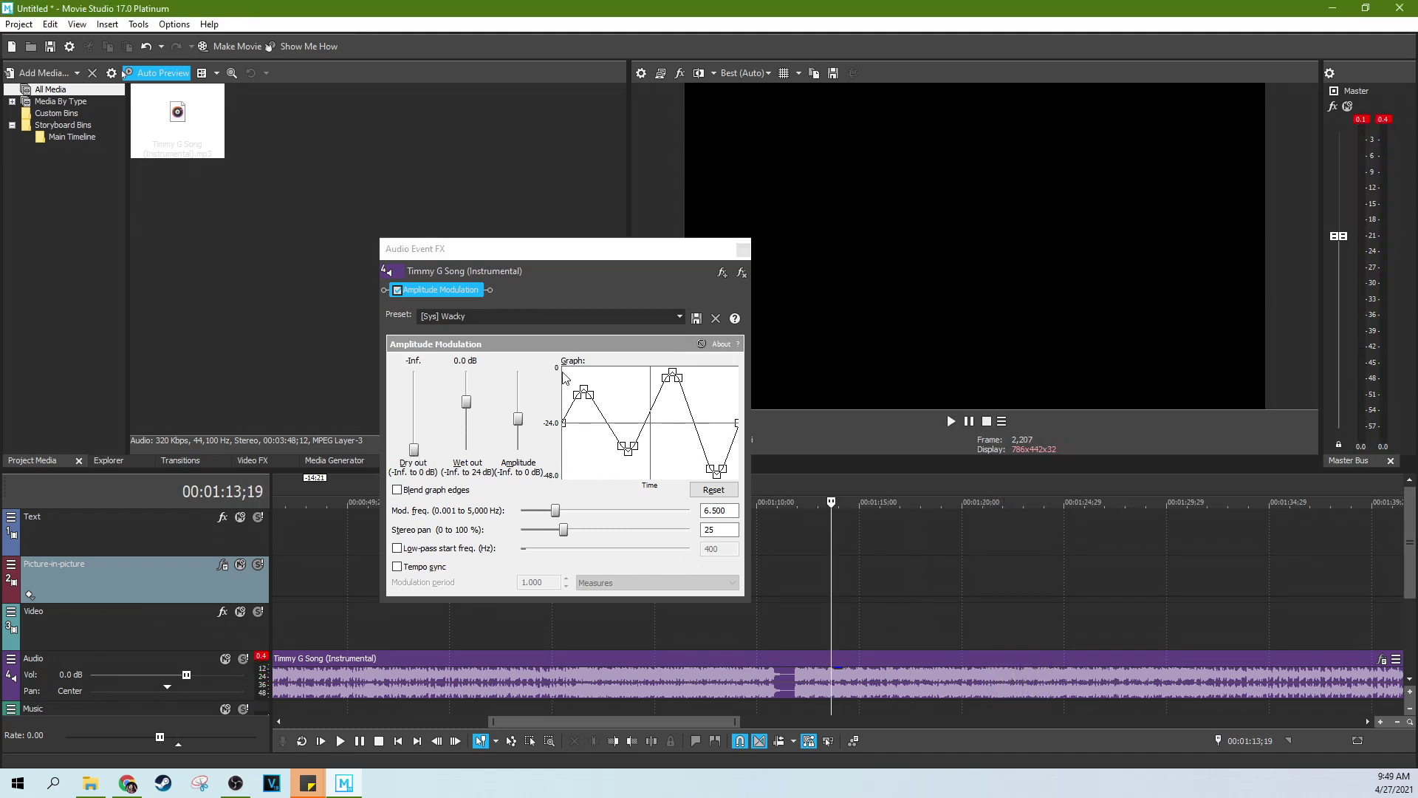
Play the song with the Wet out level lowered to -17.2 dB, and raise it to 24.0 dB during playback before pausing
{"action": "left_click_drag", "start_coordinate": [467, 404], "coordinate": [471, 427]}
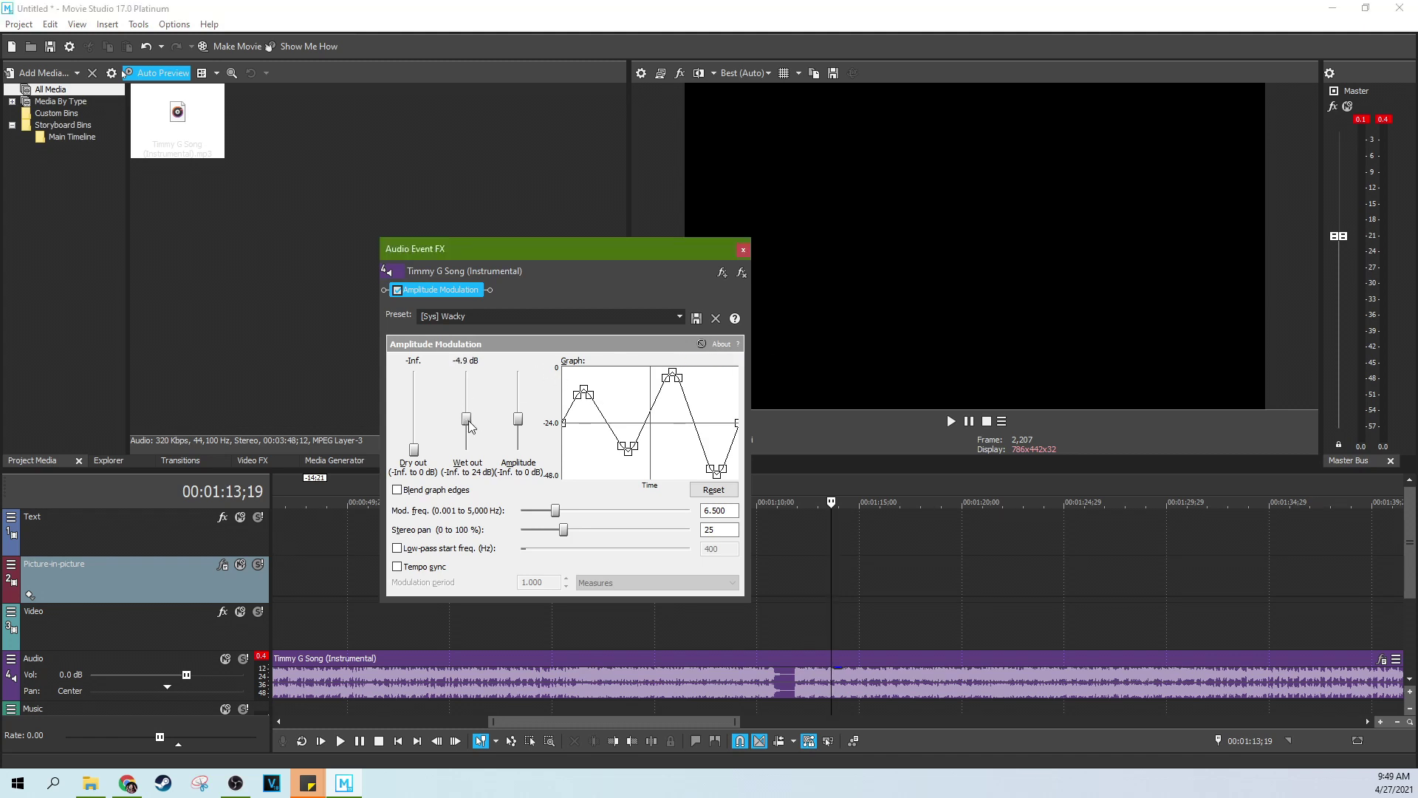
{"action": "left_click", "coordinate": [829, 584]}
{"action": "left_click", "coordinate": [952, 422]}
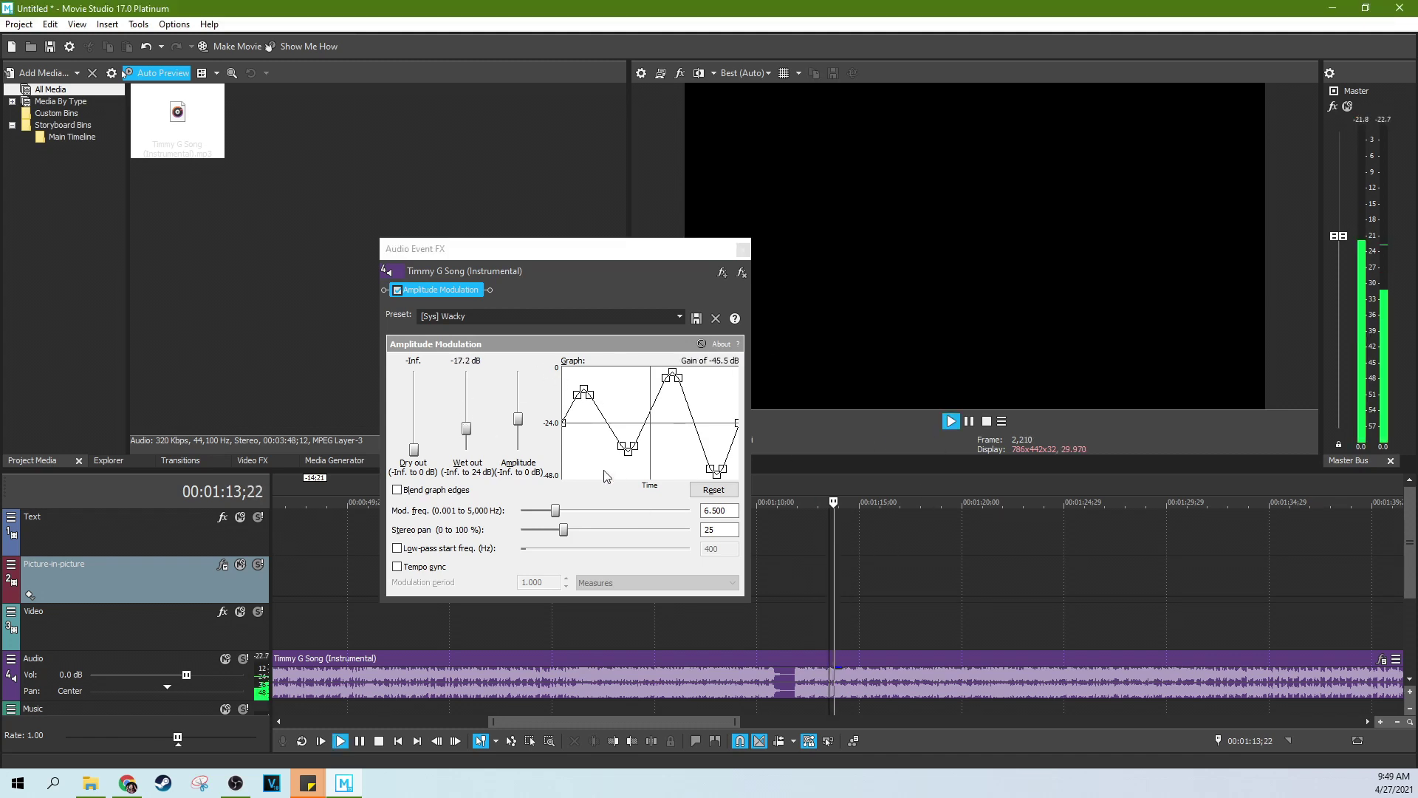
{"action": "left_click_drag", "start_coordinate": [467, 428], "coordinate": [467, 372]}
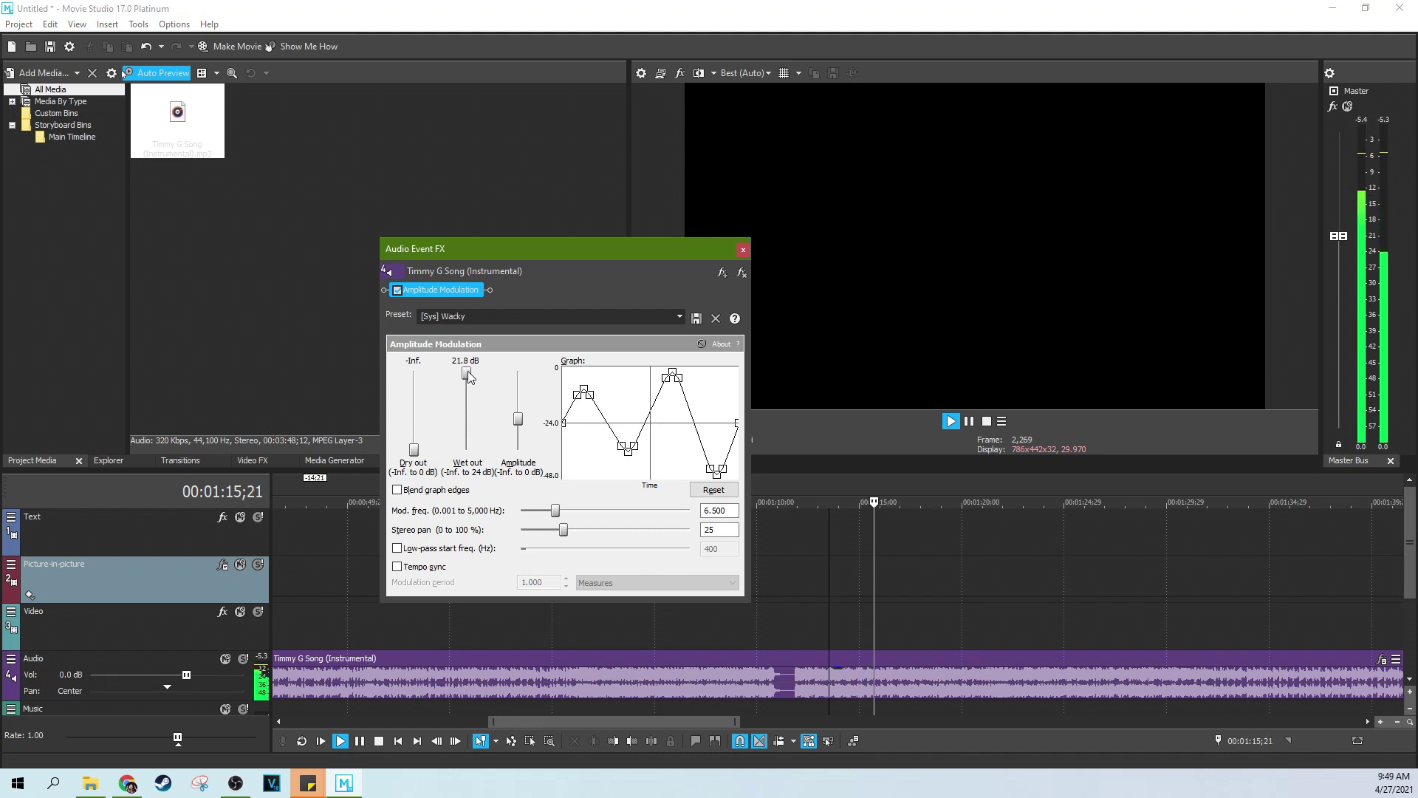
{"action": "left_click", "coordinate": [968, 423]}
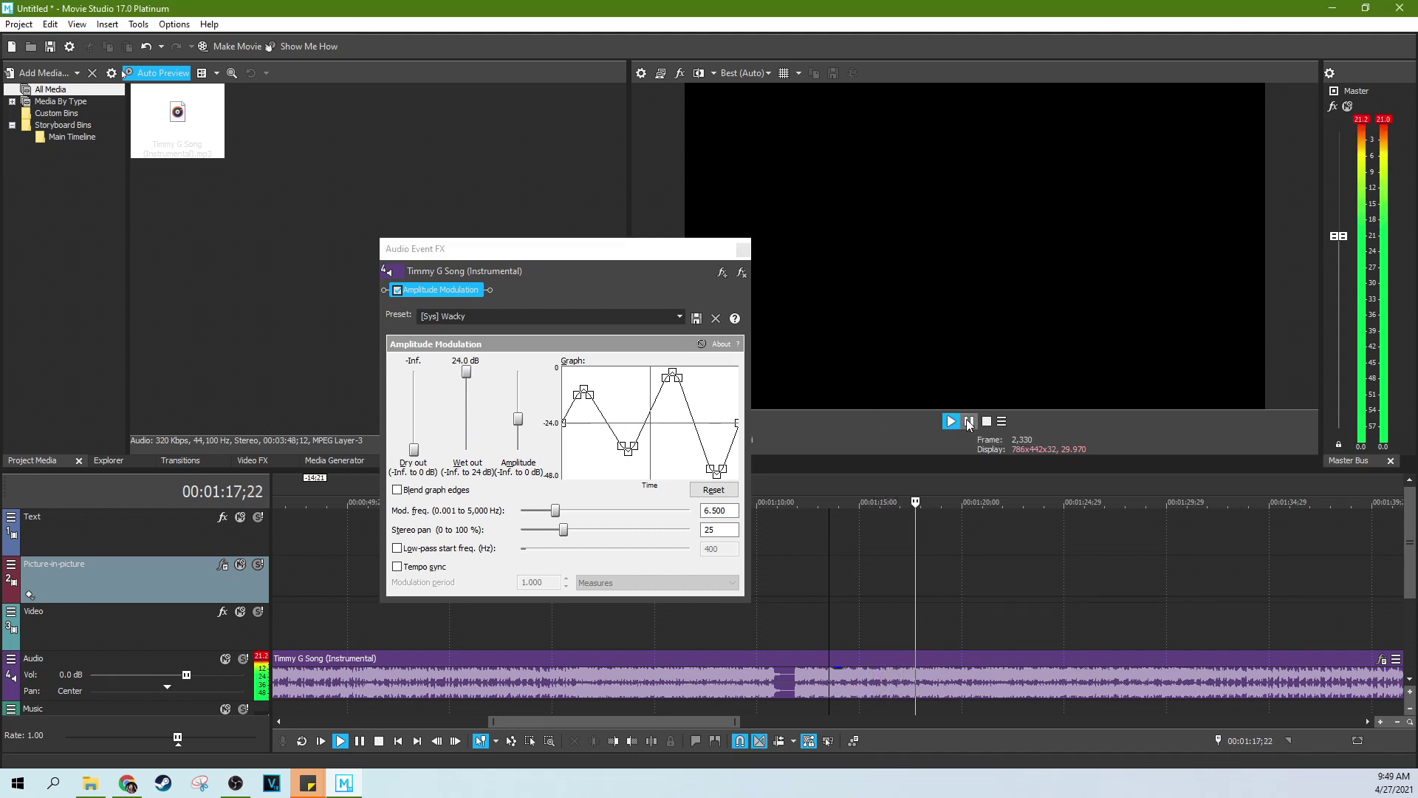
Reset the Wet out level to 0.0 dB, raise Amplitude to its maximum, and play the song from an earlier point
{"action": "double_click", "coordinate": [464, 374]}
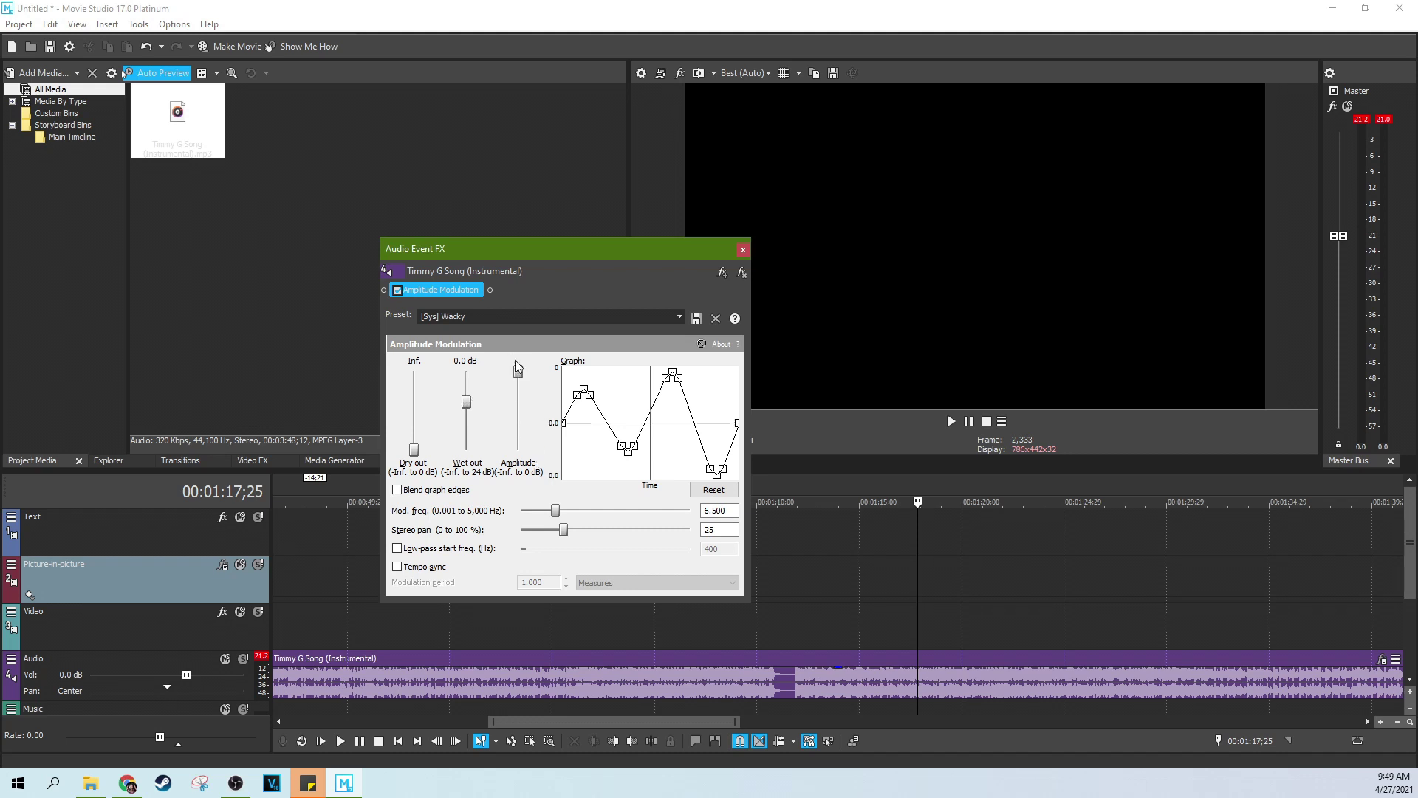
{"action": "left_click", "coordinate": [854, 584]}
{"action": "left_click", "coordinate": [951, 421]}
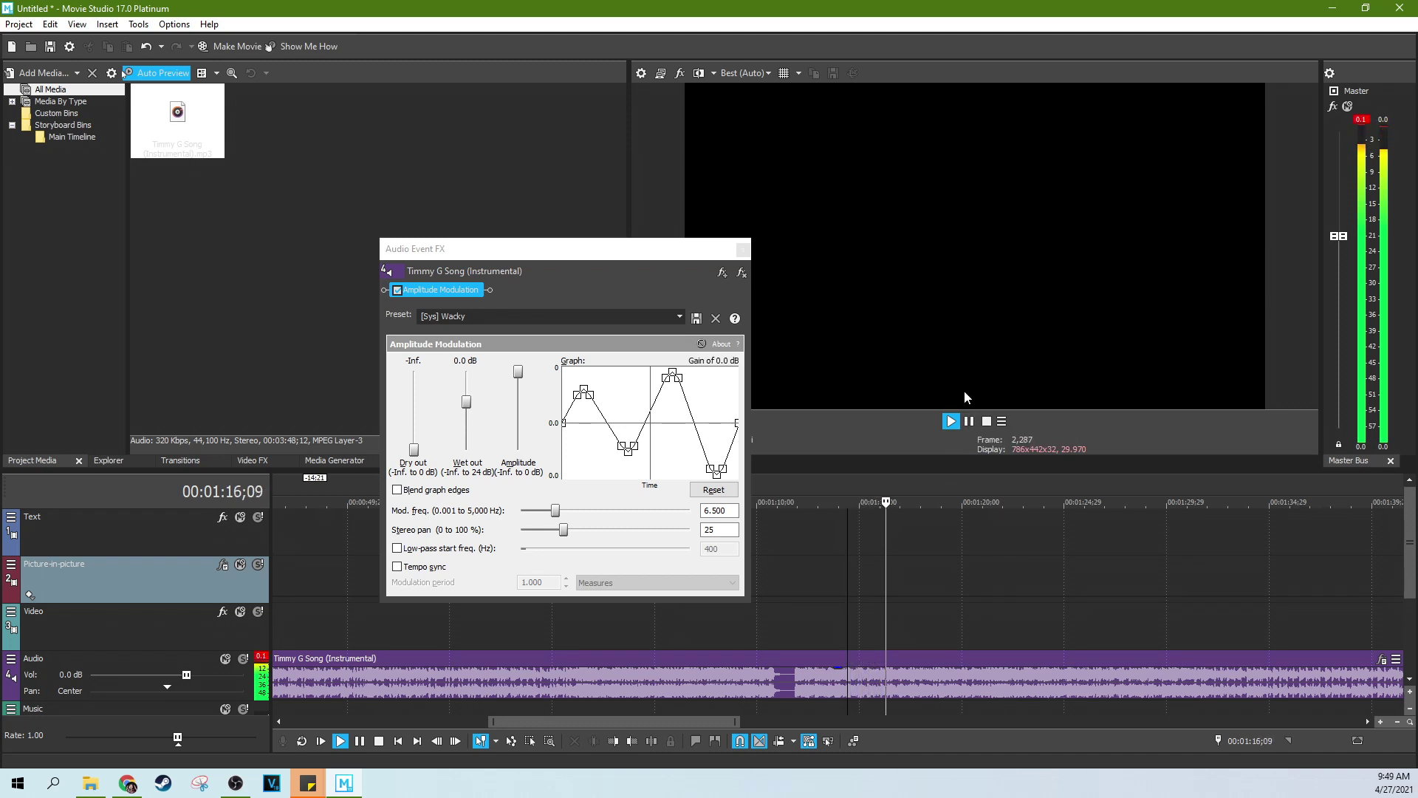
Lower Amplitude to its minimum during playback, return it to the middle so the graph centres on -24.0, and pause the song
{"action": "left_click_drag", "start_coordinate": [517, 372], "coordinate": [525, 465]}
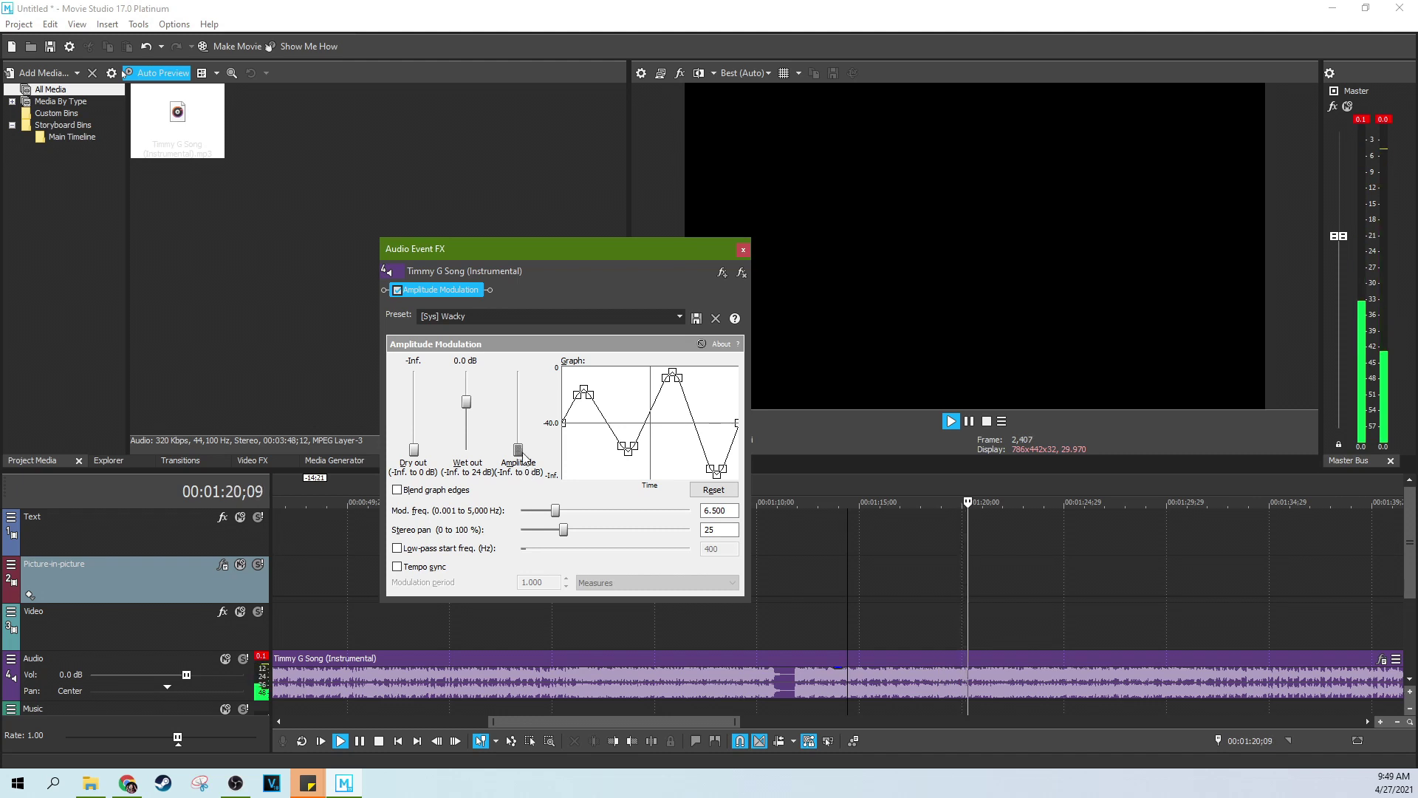
{"action": "left_click_drag", "start_coordinate": [518, 450], "coordinate": [518, 419]}
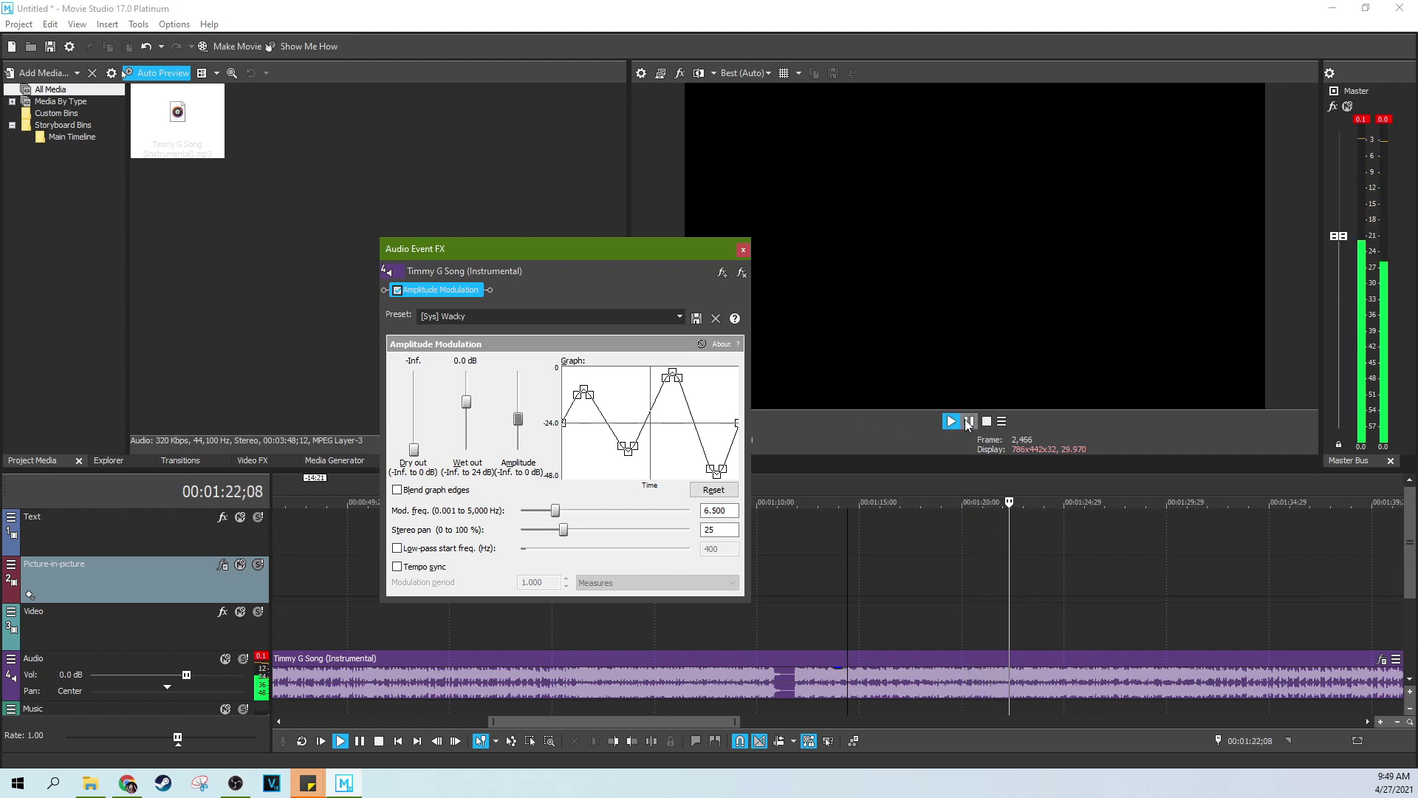
{"action": "left_click", "coordinate": [969, 421]}
Enable Blend graph edges, play the song from an earlier point, and toggle the option during playback to compare before pausing
{"action": "left_click", "coordinate": [397, 490]}
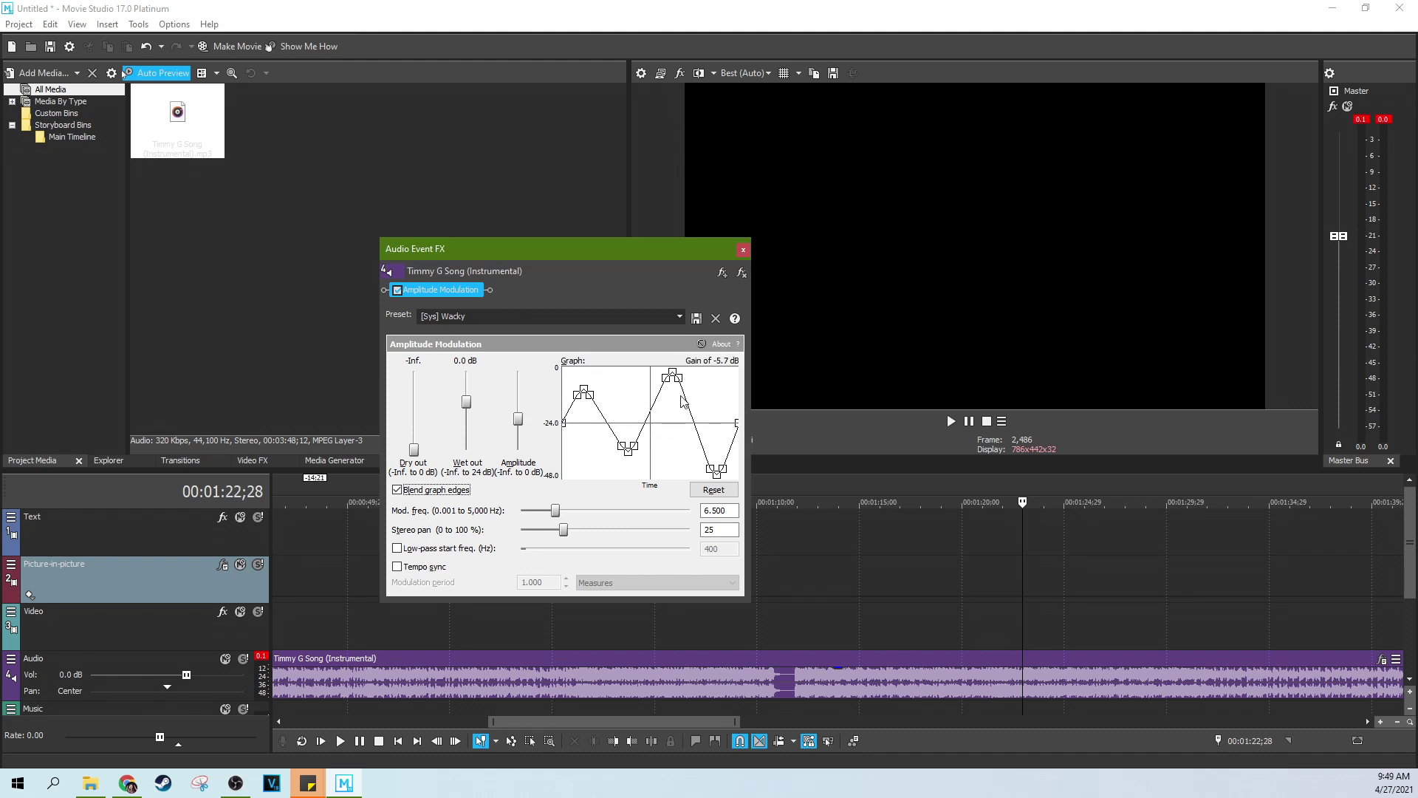
{"action": "left_click", "coordinate": [896, 588]}
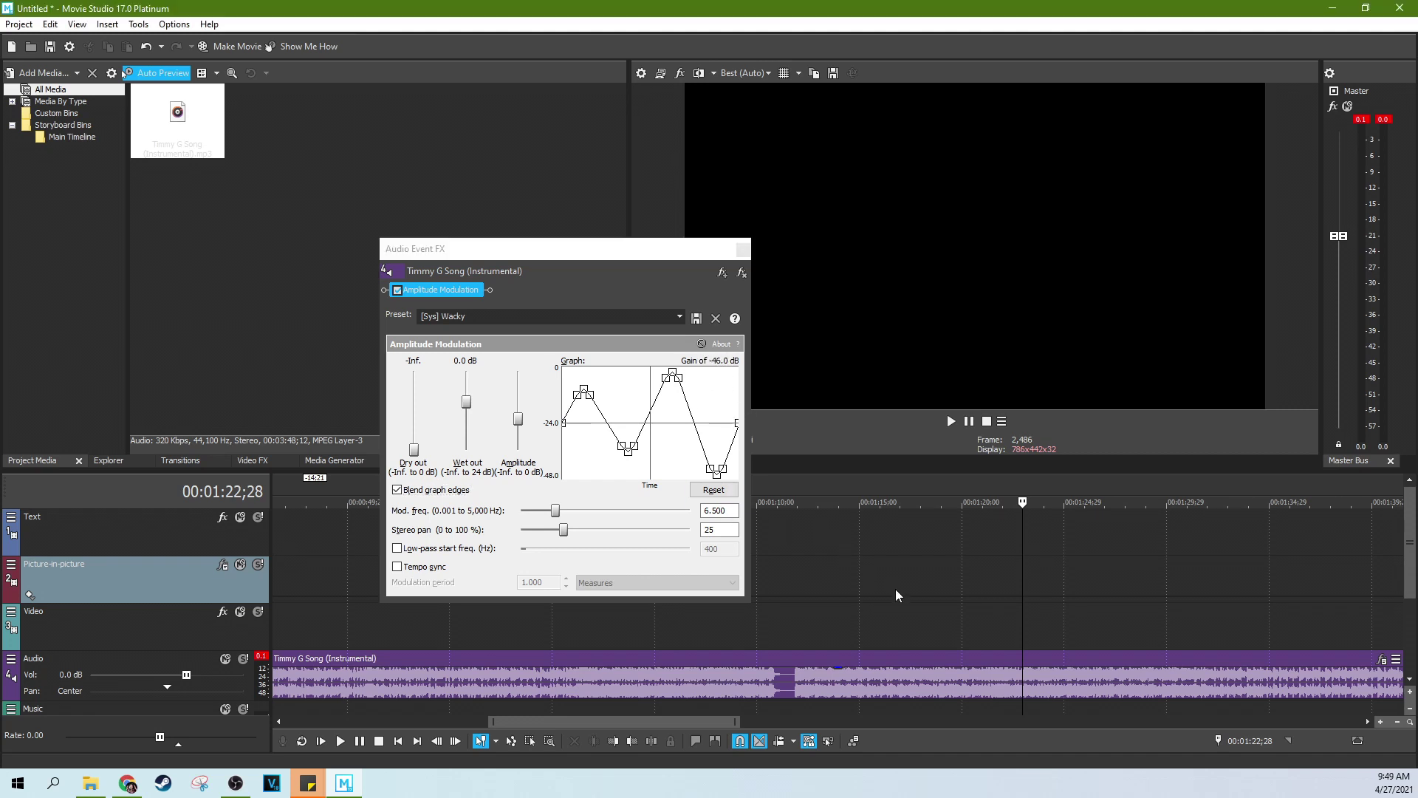
{"action": "left_click", "coordinate": [950, 421]}
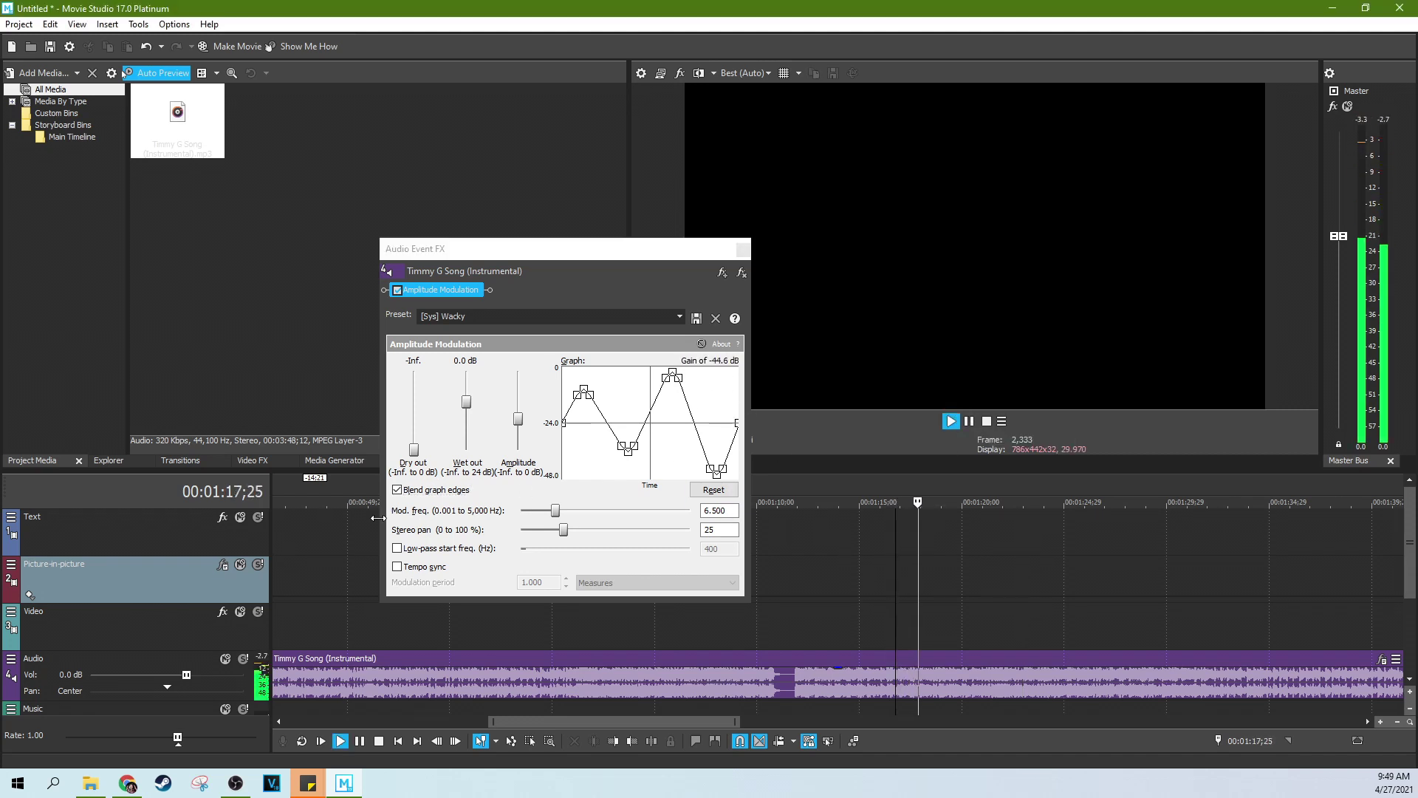
{"action": "left_click", "coordinate": [398, 490]}
{"action": "left_click", "coordinate": [397, 490]}
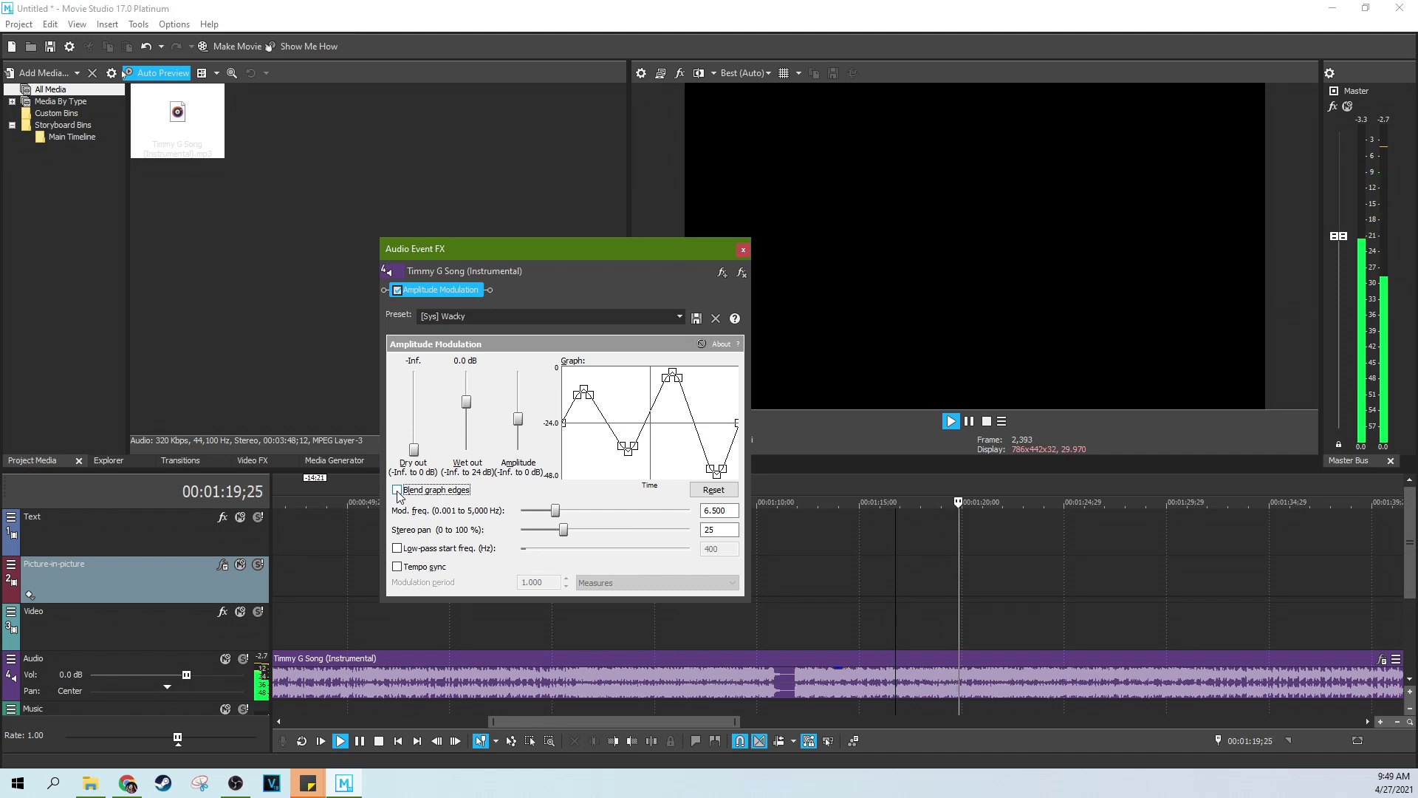
{"action": "left_click", "coordinate": [970, 422]}
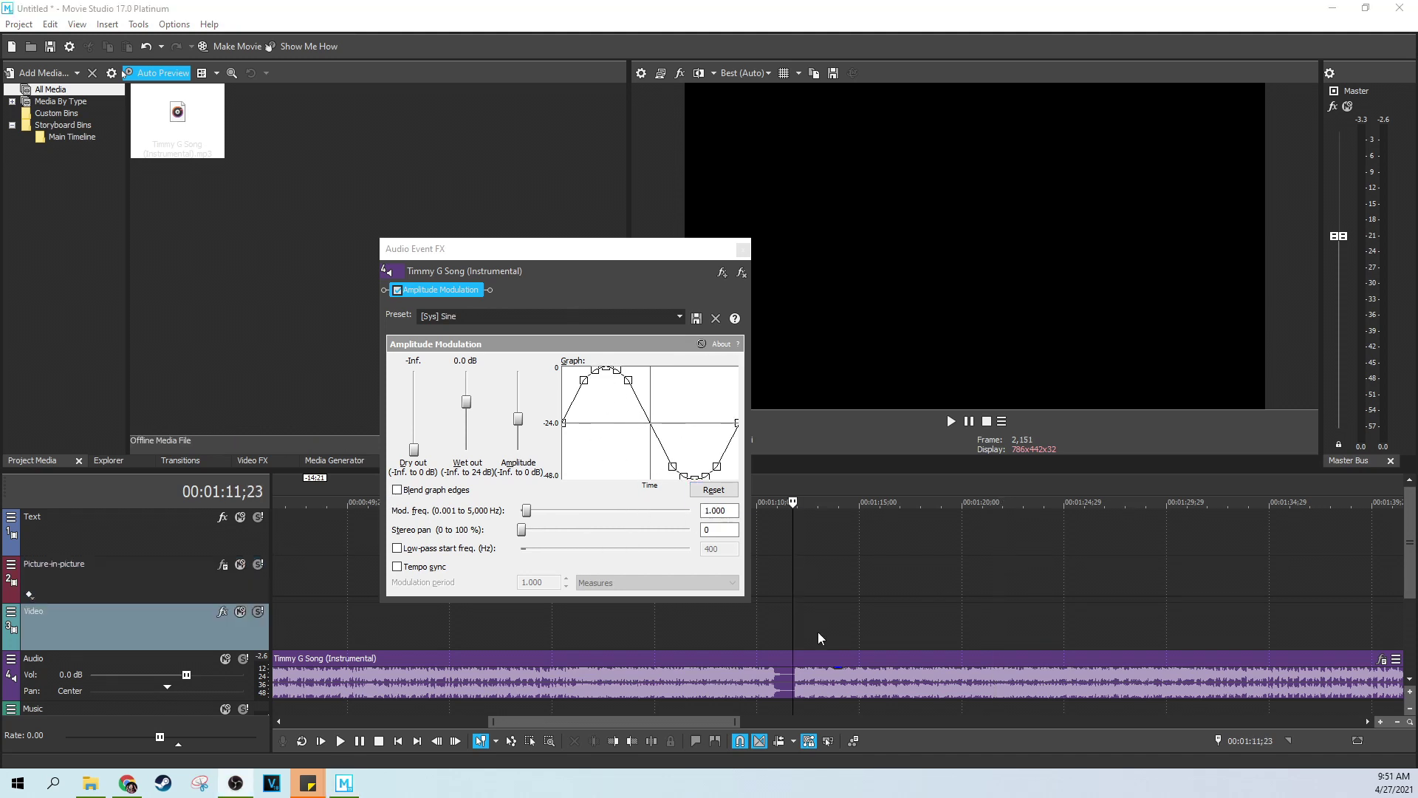
Preview the Sine preset from 00:01:11;25, where the waveform resumes after the quiet gap
{"action": "left_click", "coordinate": [813, 631]}
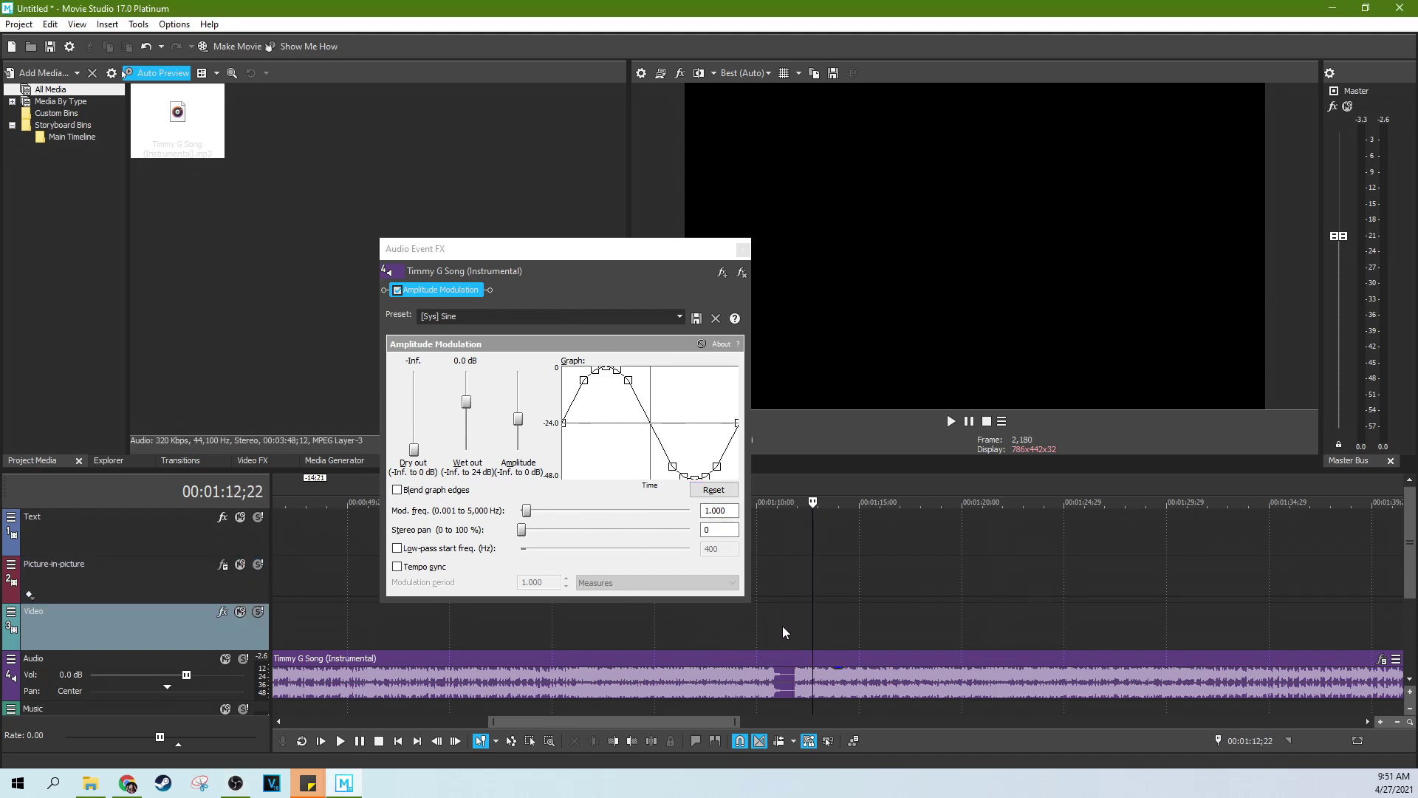
{"action": "left_click", "coordinate": [795, 625]}
{"action": "scroll", "coordinate": [845, 616], "scroll_direction": "up", "scroll_amount": 4}
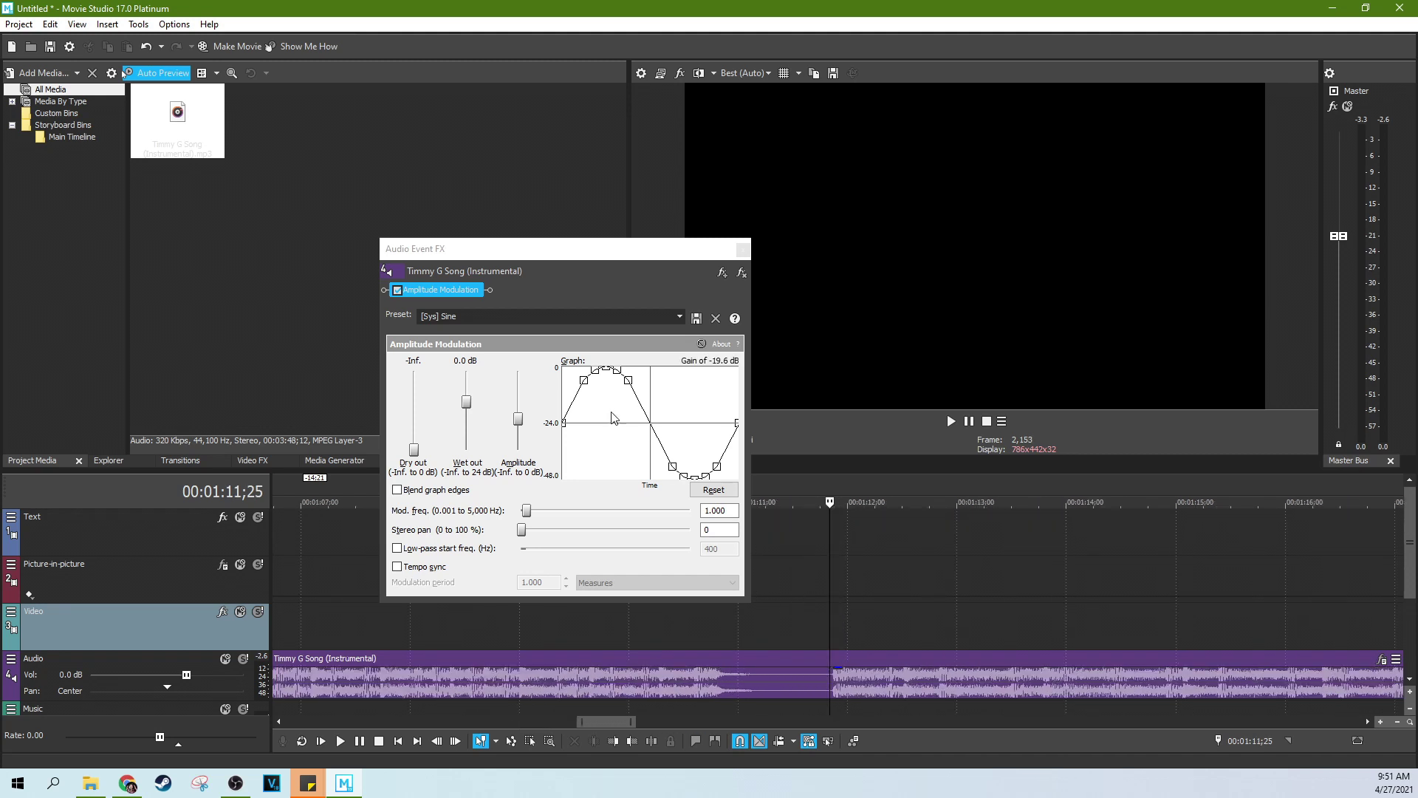
{"action": "left_click", "coordinate": [951, 421]}
Raise the modulation frequency to 5,000 Hz during playback, pause the song, and reset the frequency to 1.000 Hz
{"action": "left_click_drag", "start_coordinate": [528, 511], "coordinate": [691, 510]}
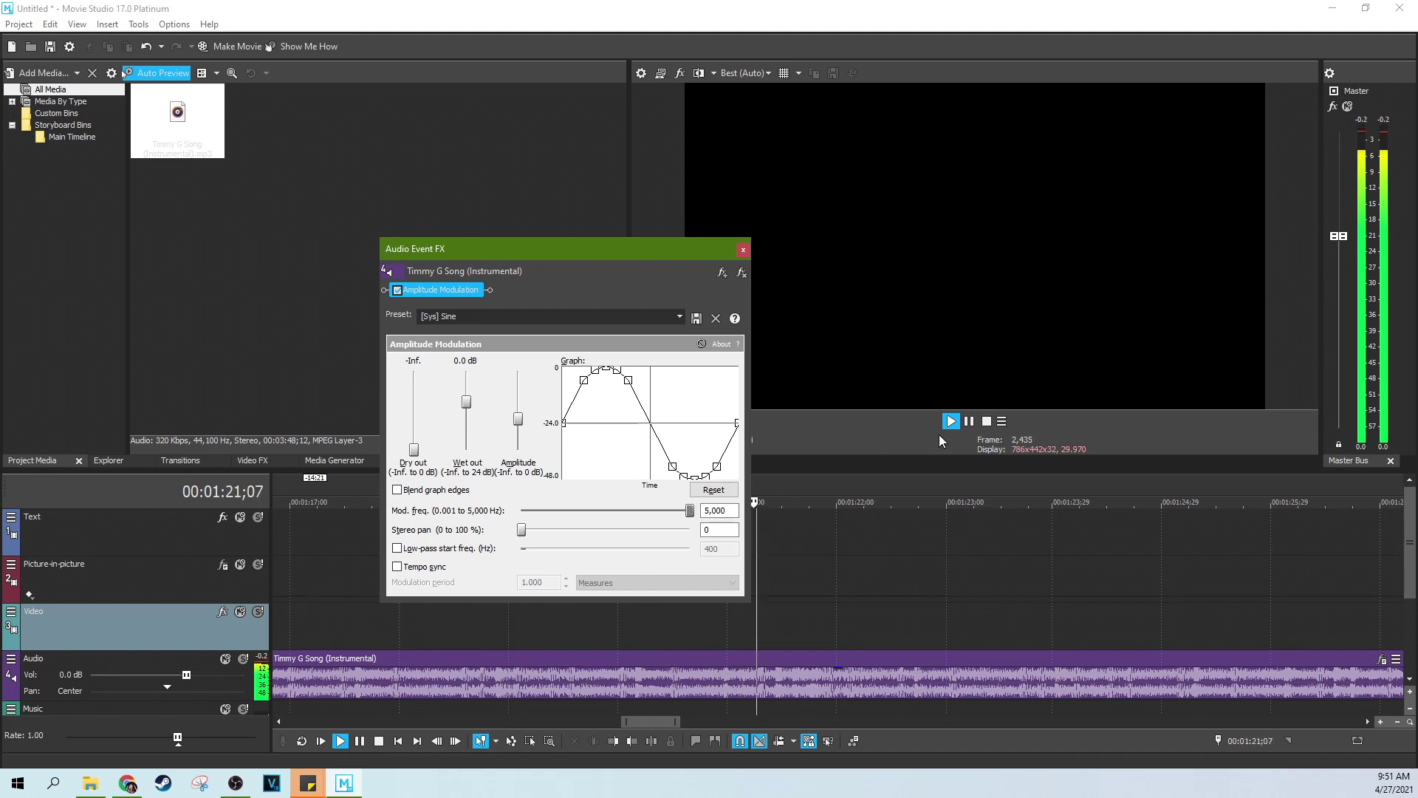
{"action": "left_click", "coordinate": [968, 427]}
{"action": "double_click", "coordinate": [693, 515]}
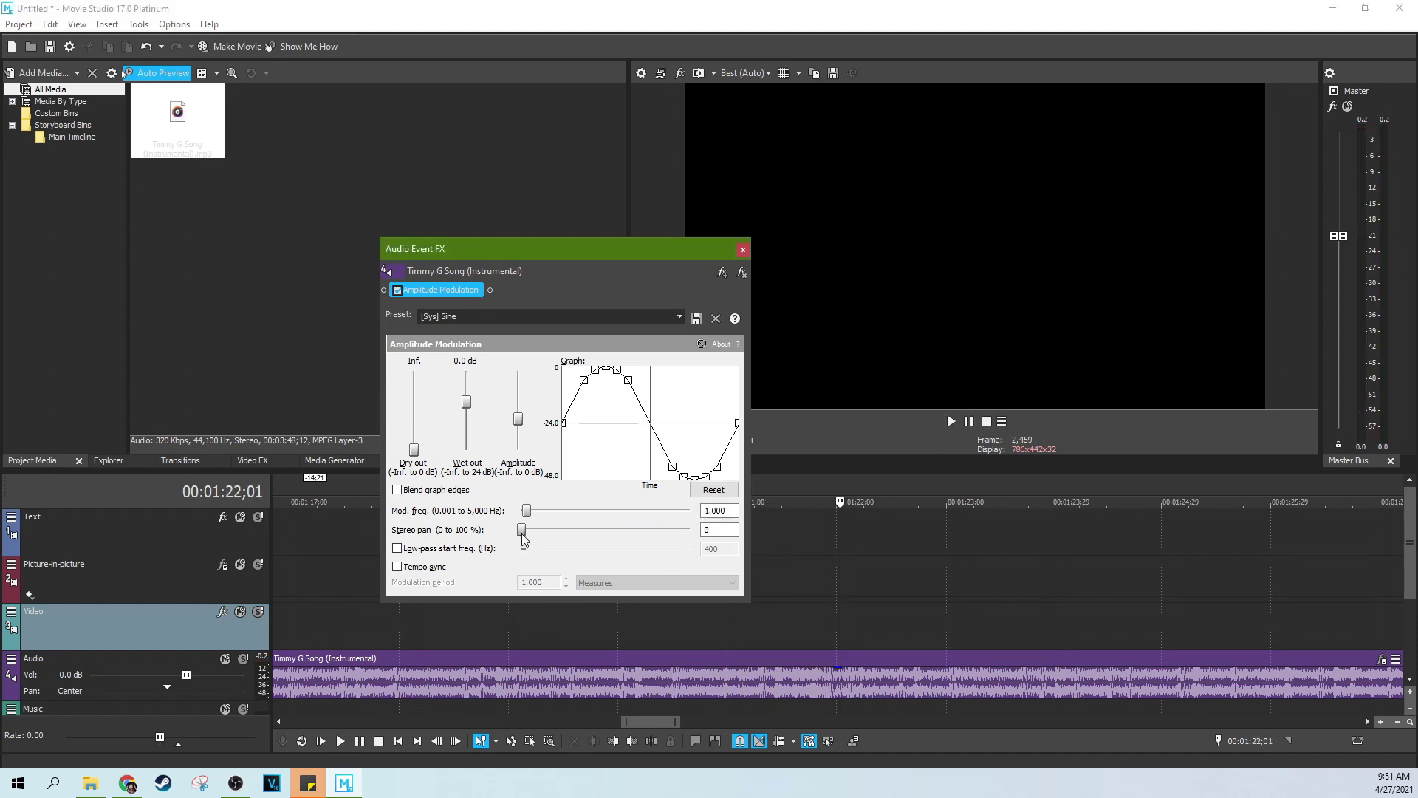
Preview the song from 00:01:18;08 with Stereo pan set to 100 percent, and reset the pan to 0 after pausing
{"action": "left_click", "coordinate": [643, 630]}
{"action": "left_click", "coordinate": [491, 618]}
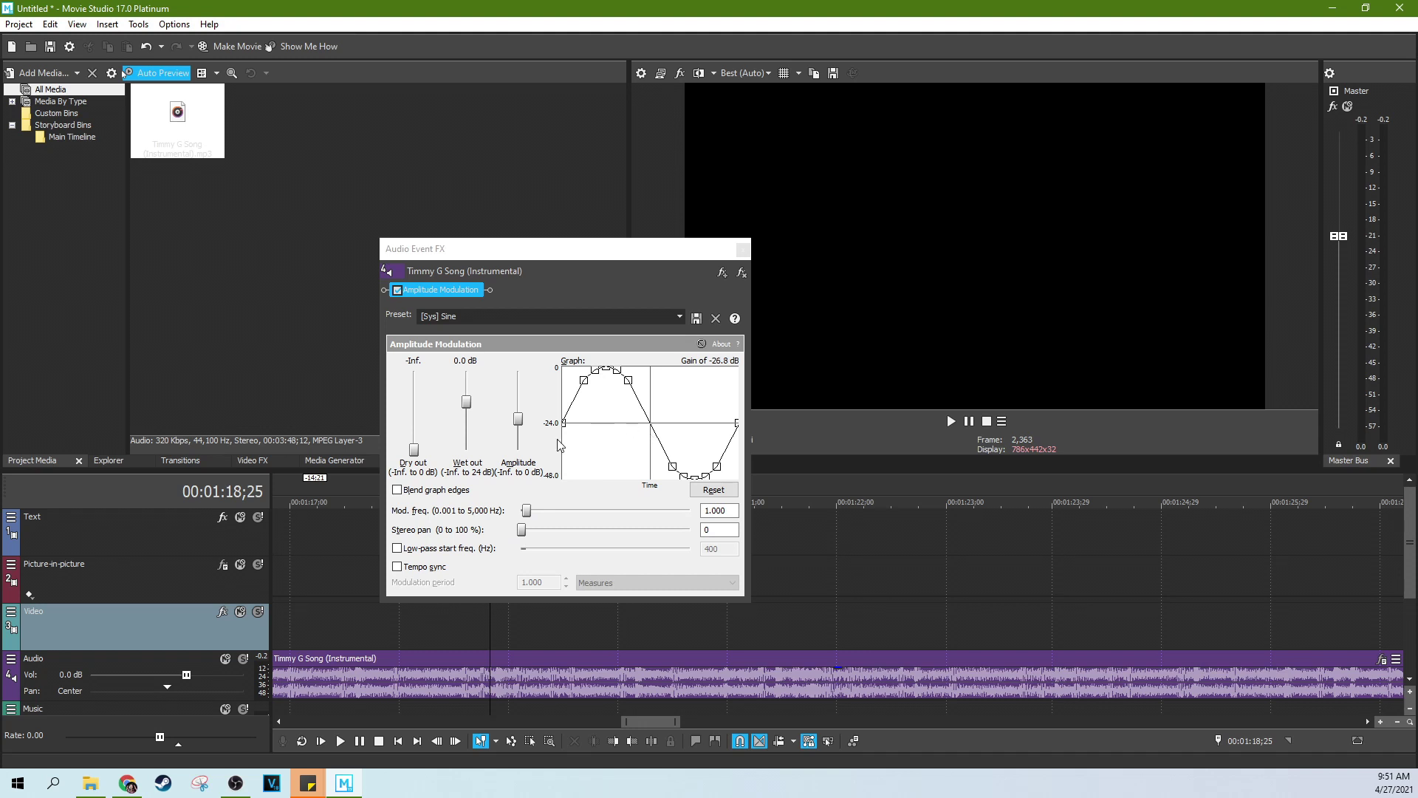
{"action": "left_click_drag", "start_coordinate": [522, 529], "coordinate": [689, 530]}
{"action": "left_click", "coordinate": [429, 641]}
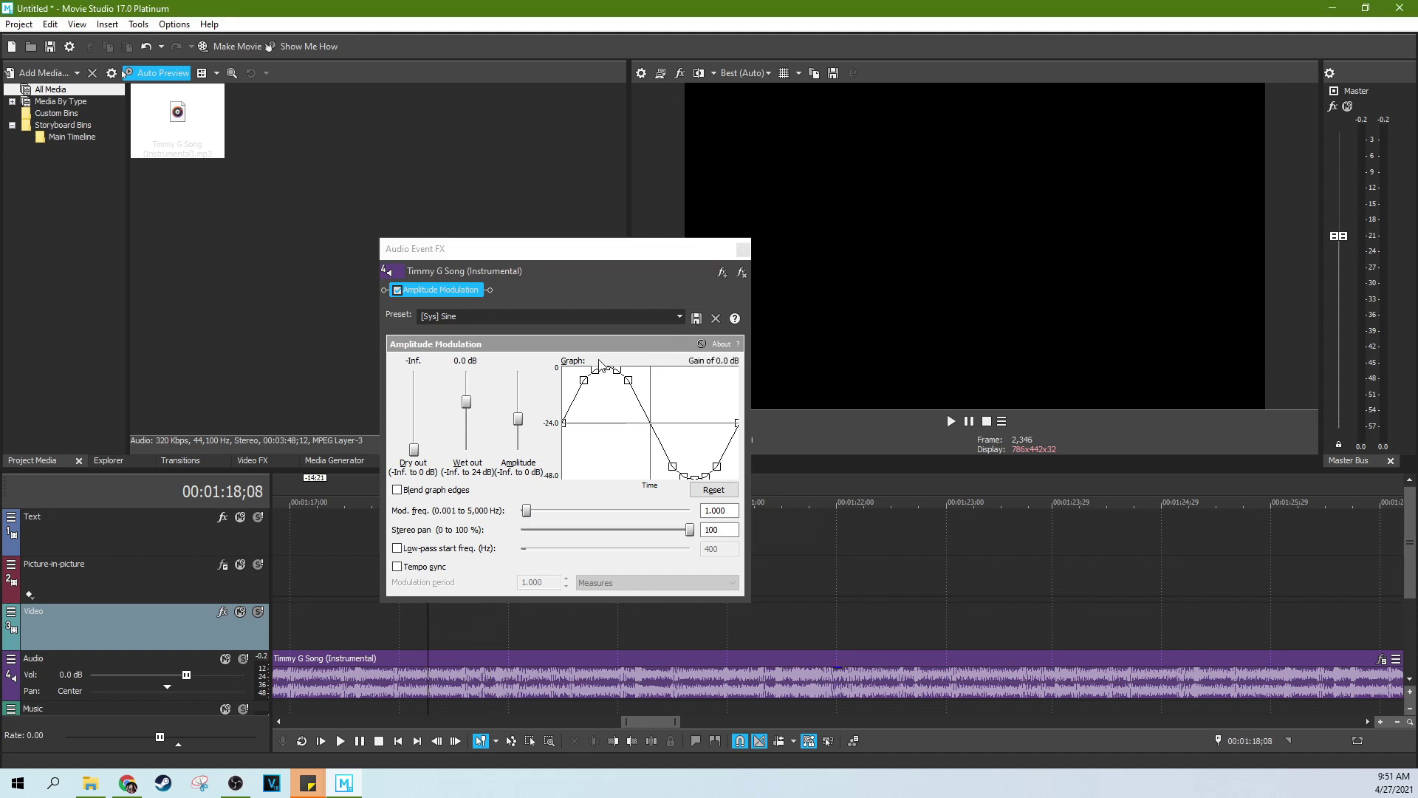
{"action": "left_click", "coordinate": [951, 421]}
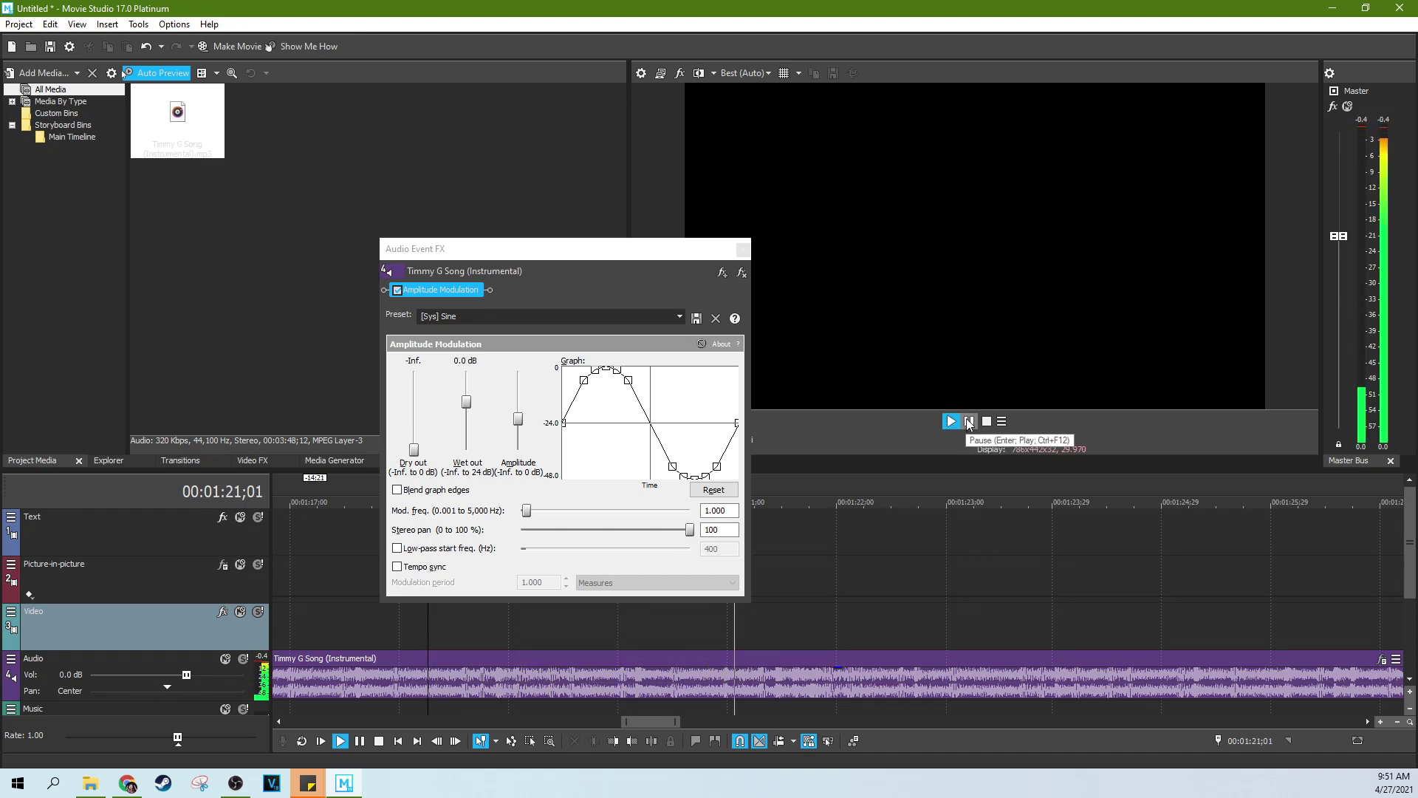
{"action": "left_click", "coordinate": [970, 421]}
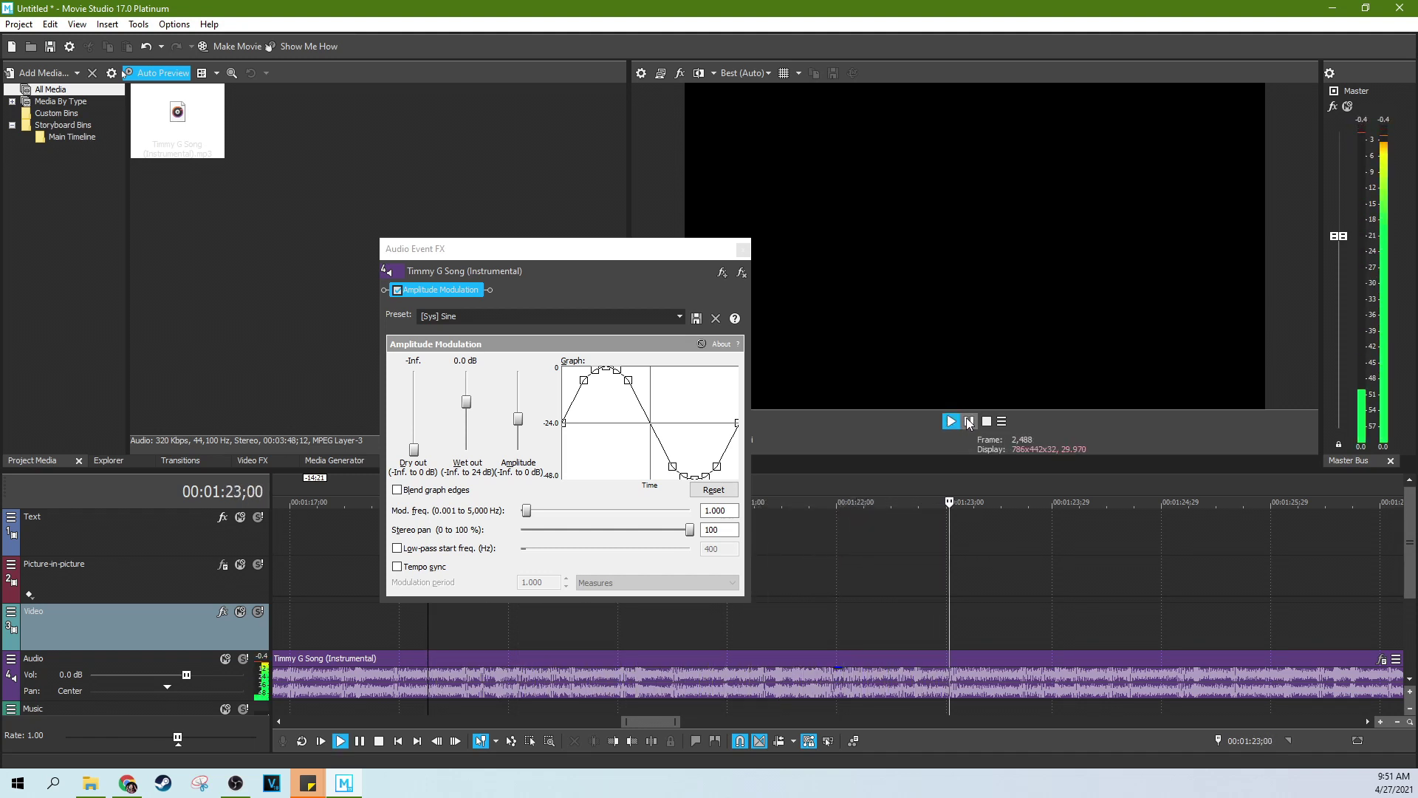
{"action": "double_click", "coordinate": [689, 530]}
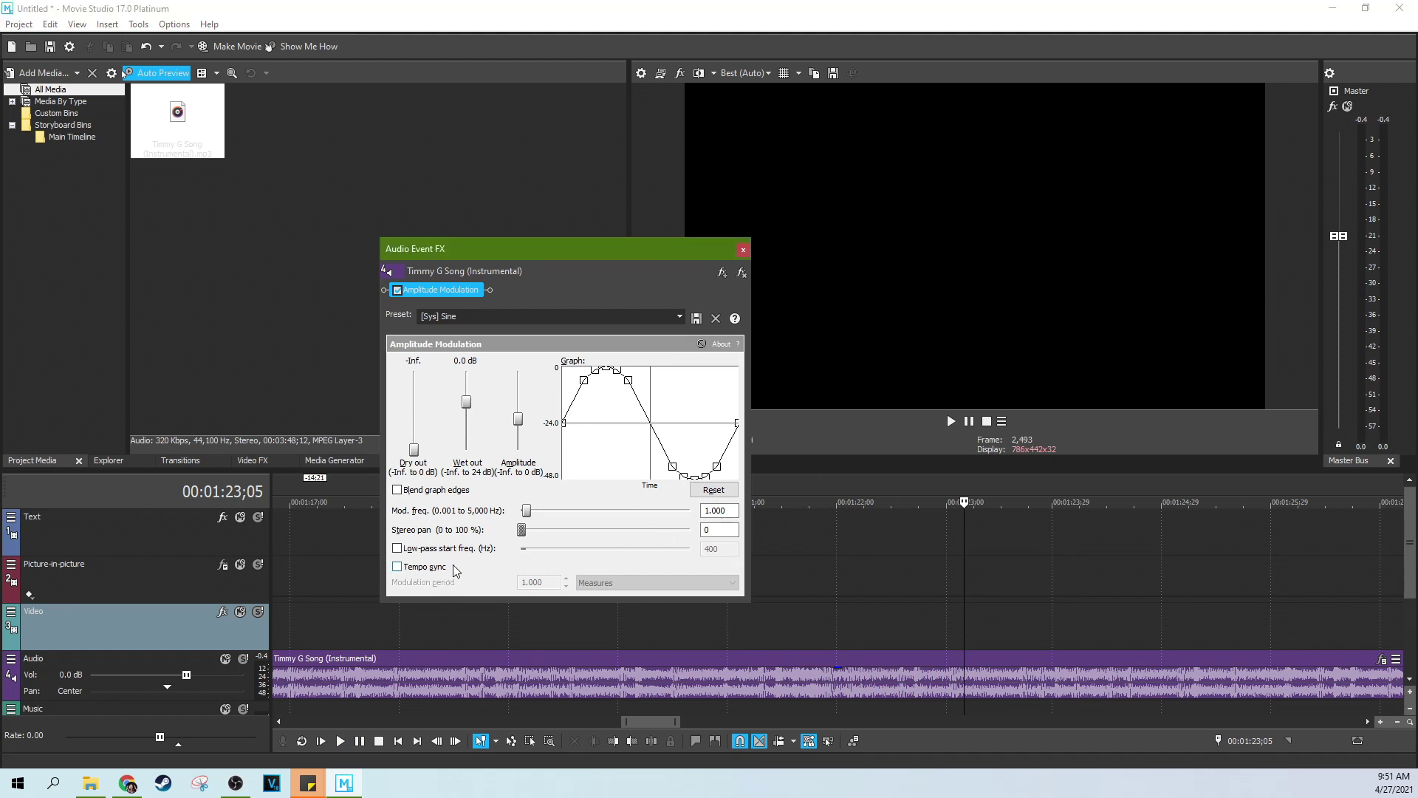
Enable the low-pass start frequency at 400 Hz and play the song from an earlier point
{"action": "left_click", "coordinate": [464, 610]}
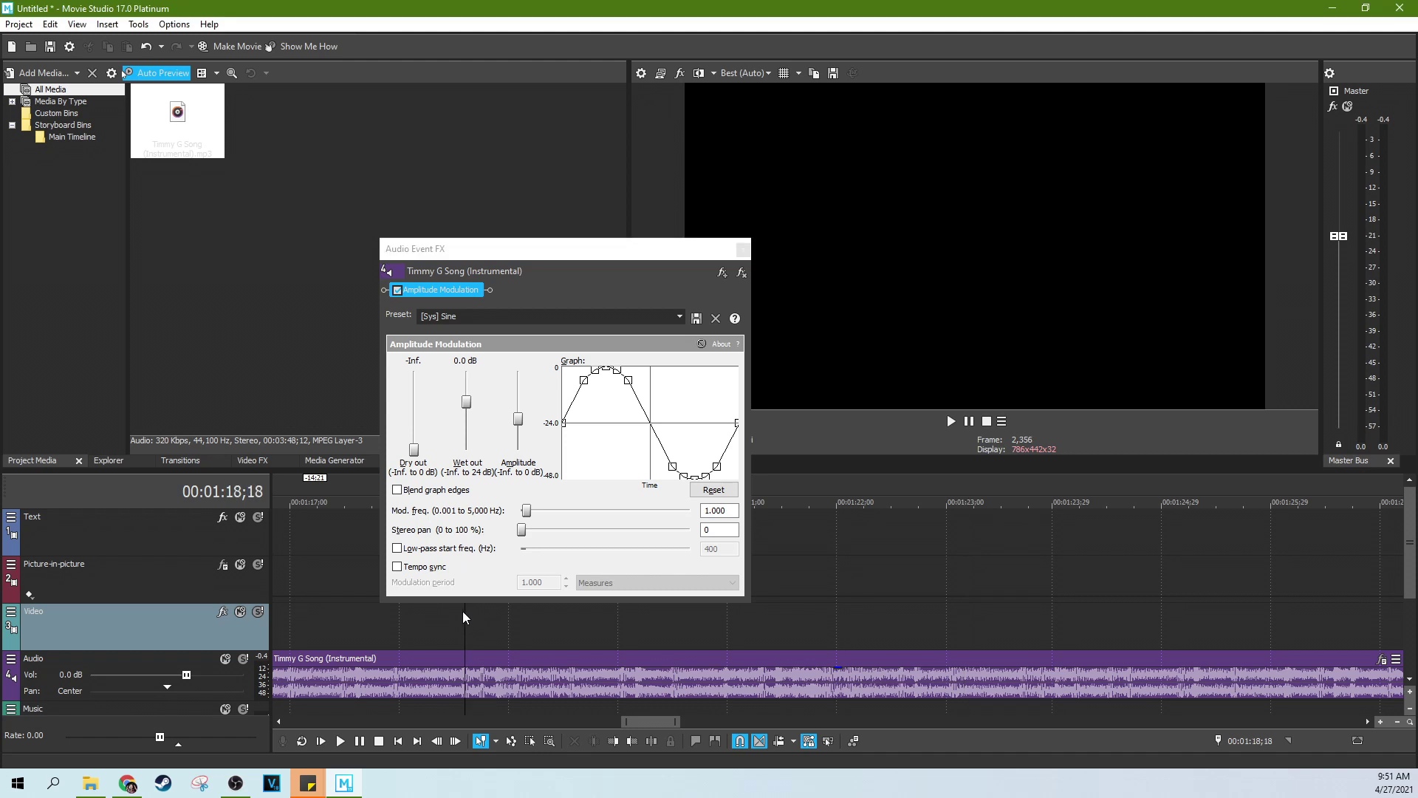
{"action": "left_click", "coordinate": [398, 548]}
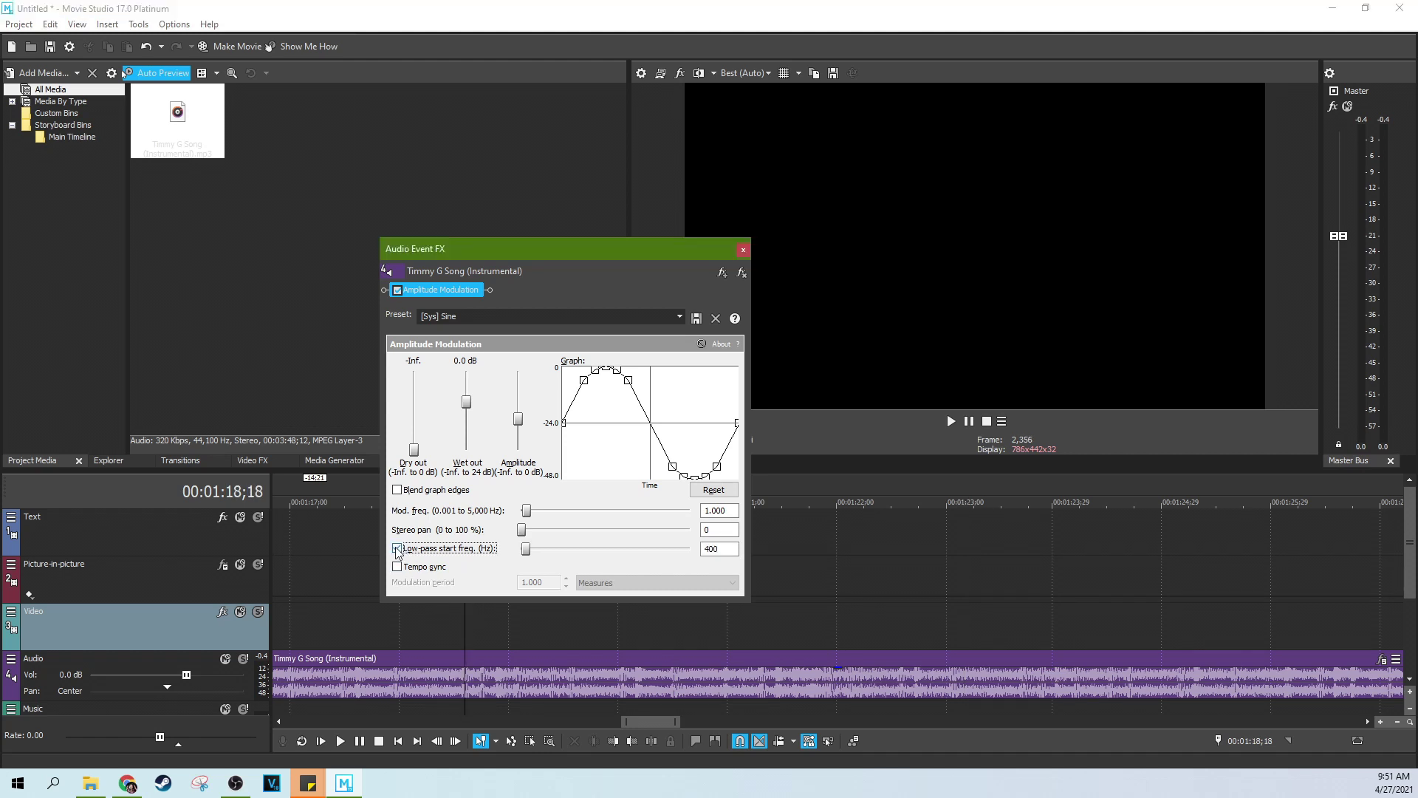
{"action": "scroll", "coordinate": [515, 626], "scroll_direction": "up", "scroll_amount": 2}
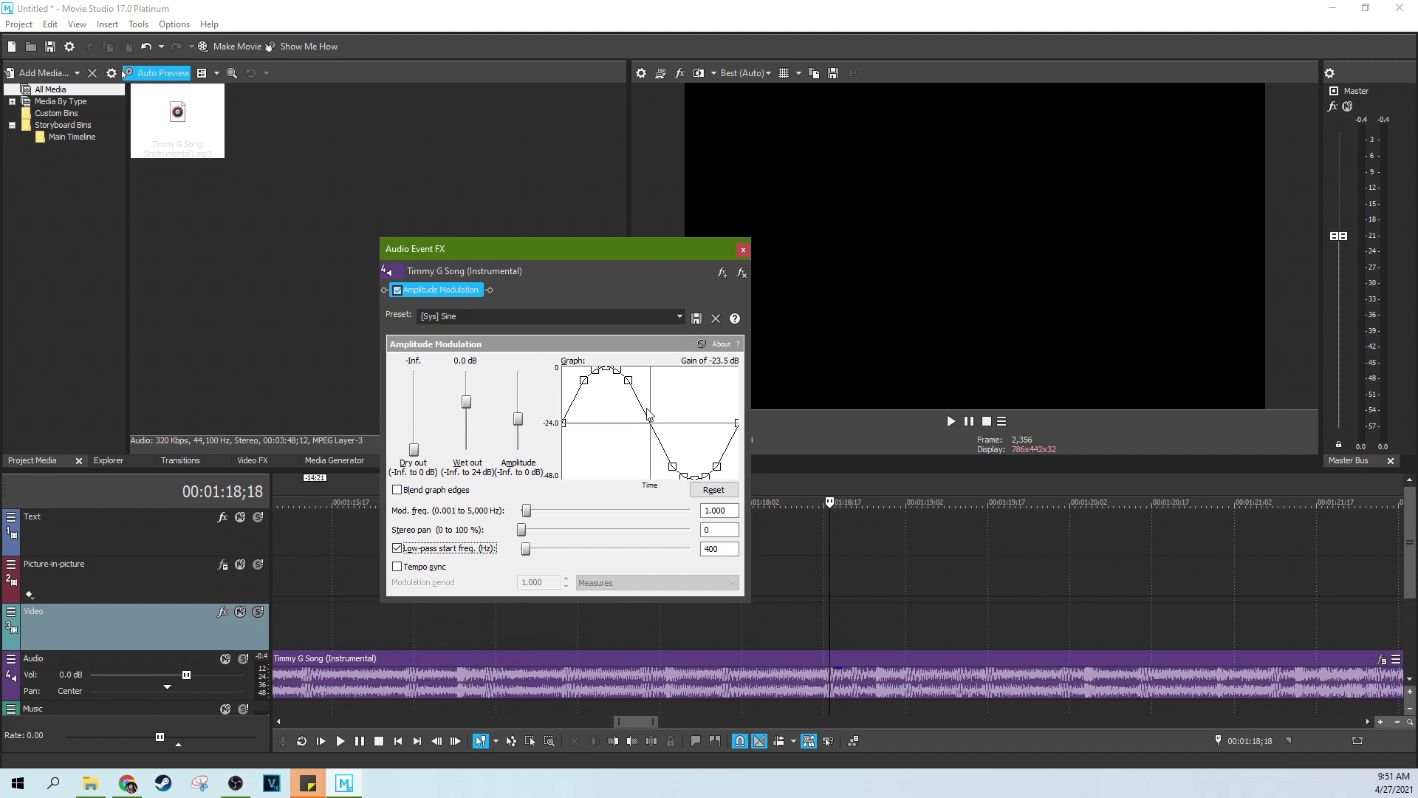
{"action": "left_click", "coordinate": [515, 663]}
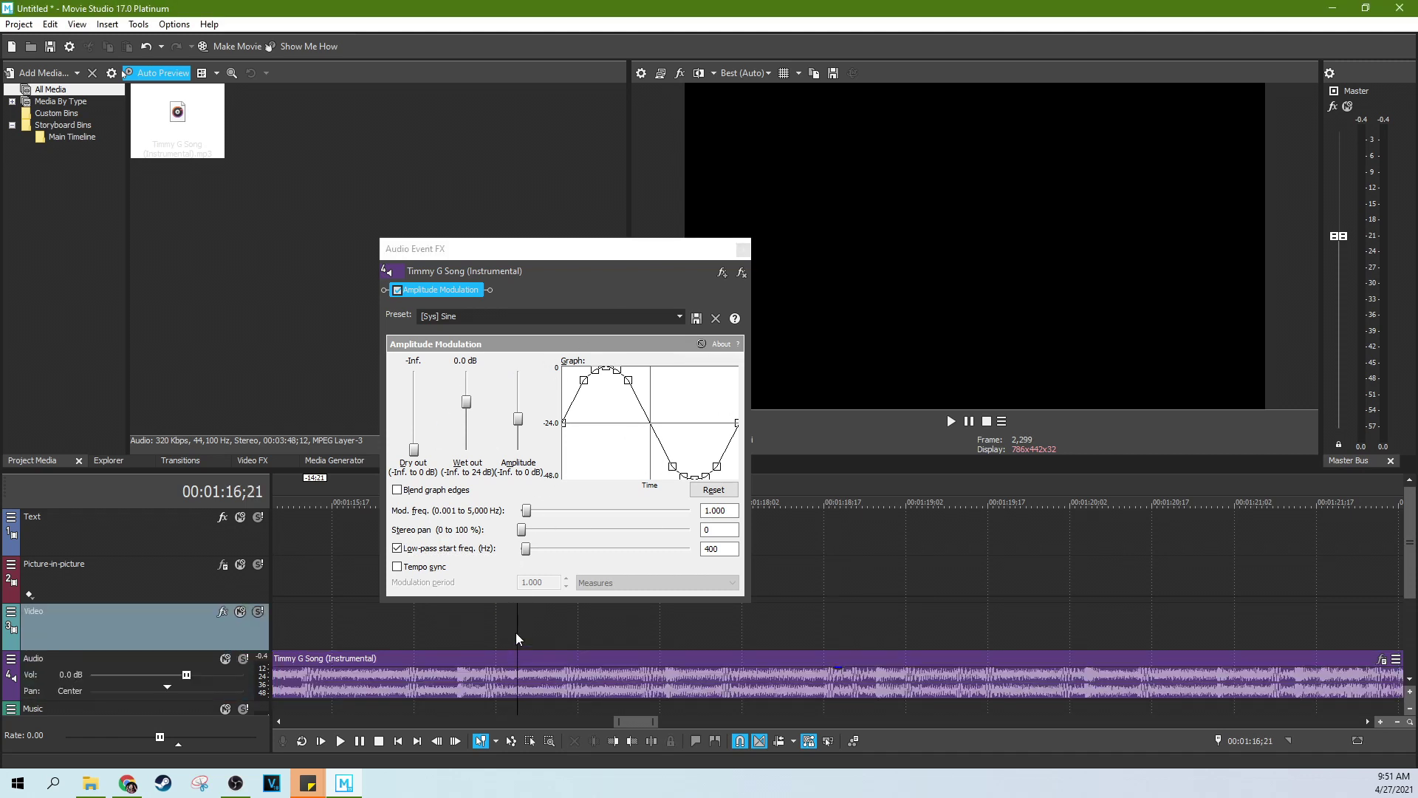
{"action": "left_click", "coordinate": [593, 630]}
{"action": "left_click", "coordinate": [951, 421]}
Toggle the low-pass option off and on during playback, raise its start frequency to 3,182 Hz, and stop the song
{"action": "left_click", "coordinate": [398, 548]}
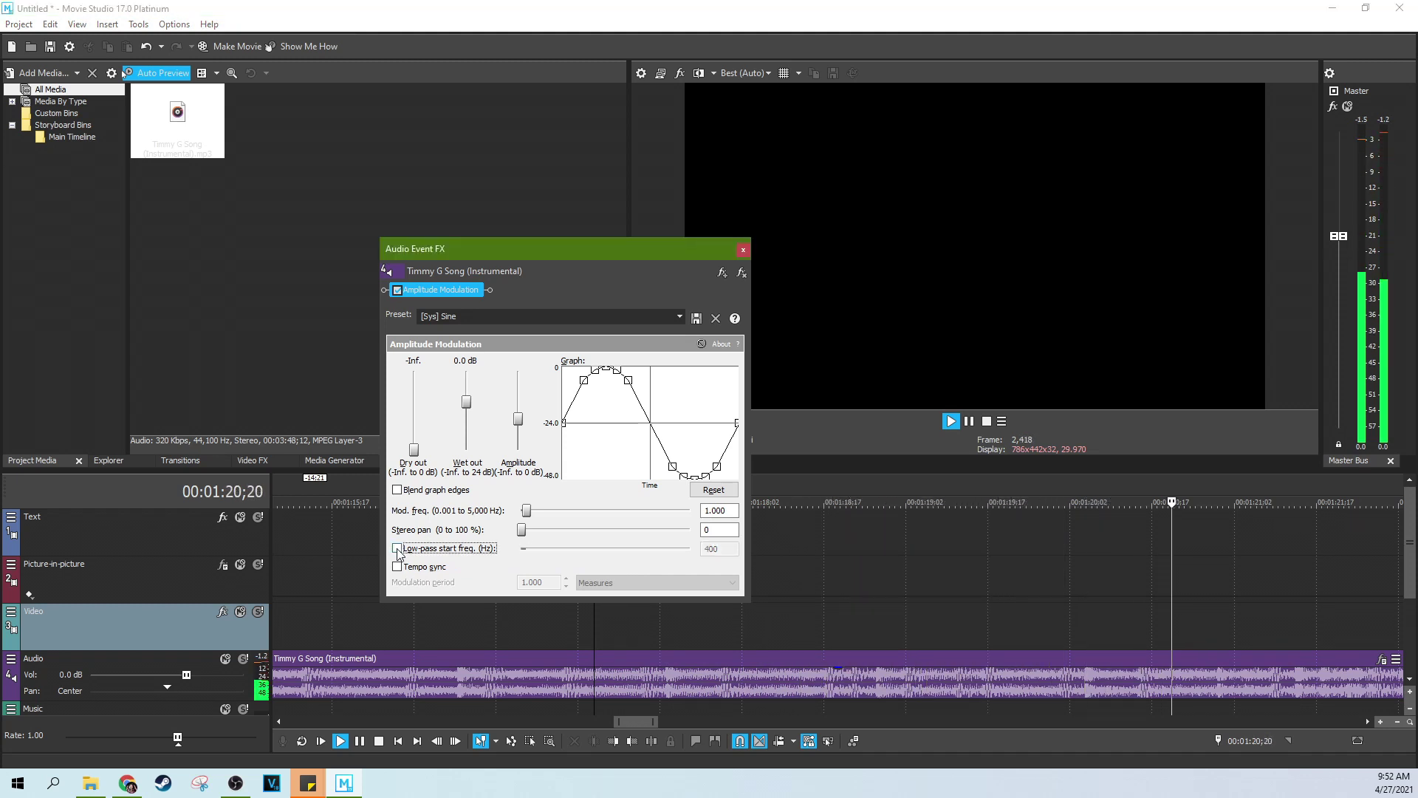
{"action": "left_click", "coordinate": [397, 548]}
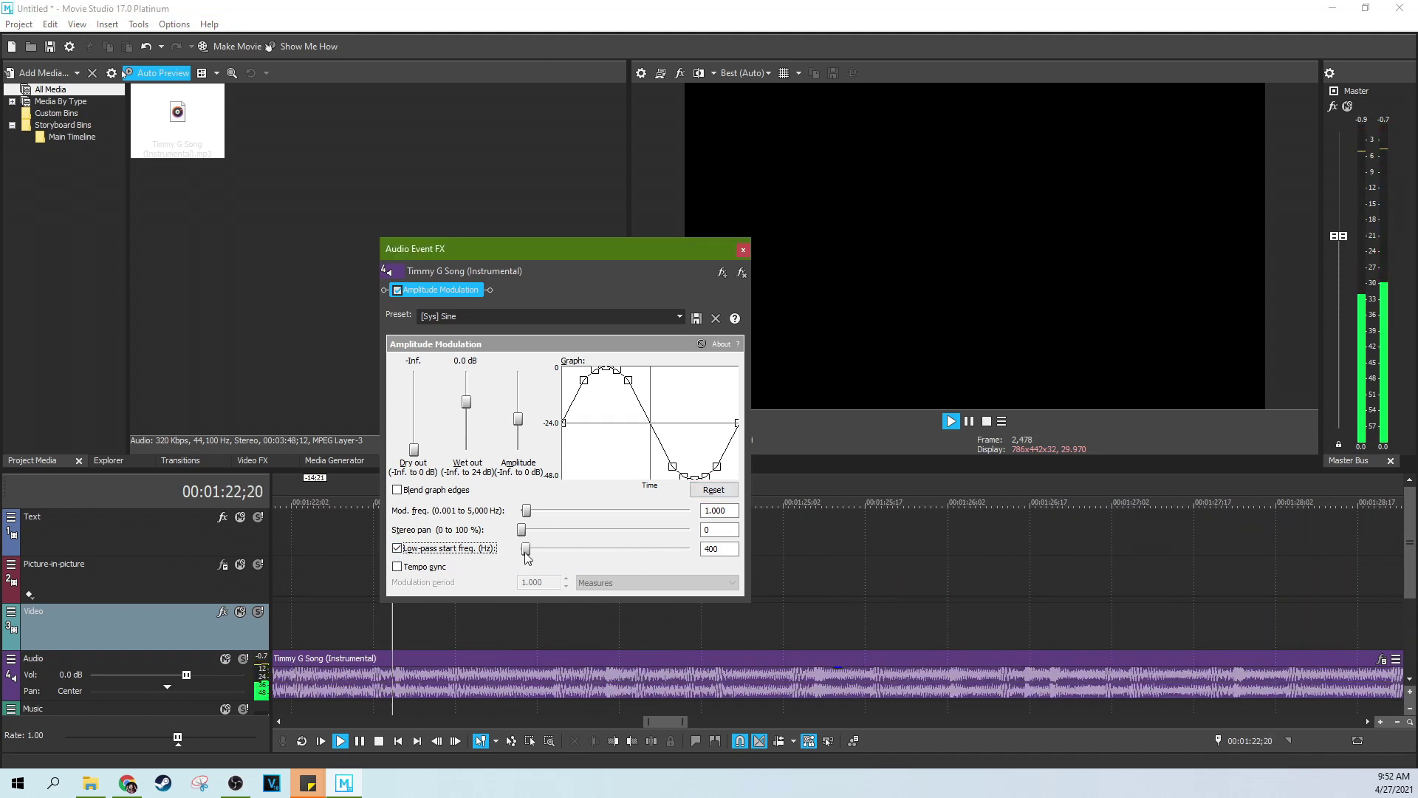
{"action": "left_click_drag", "start_coordinate": [526, 549], "coordinate": [574, 555]}
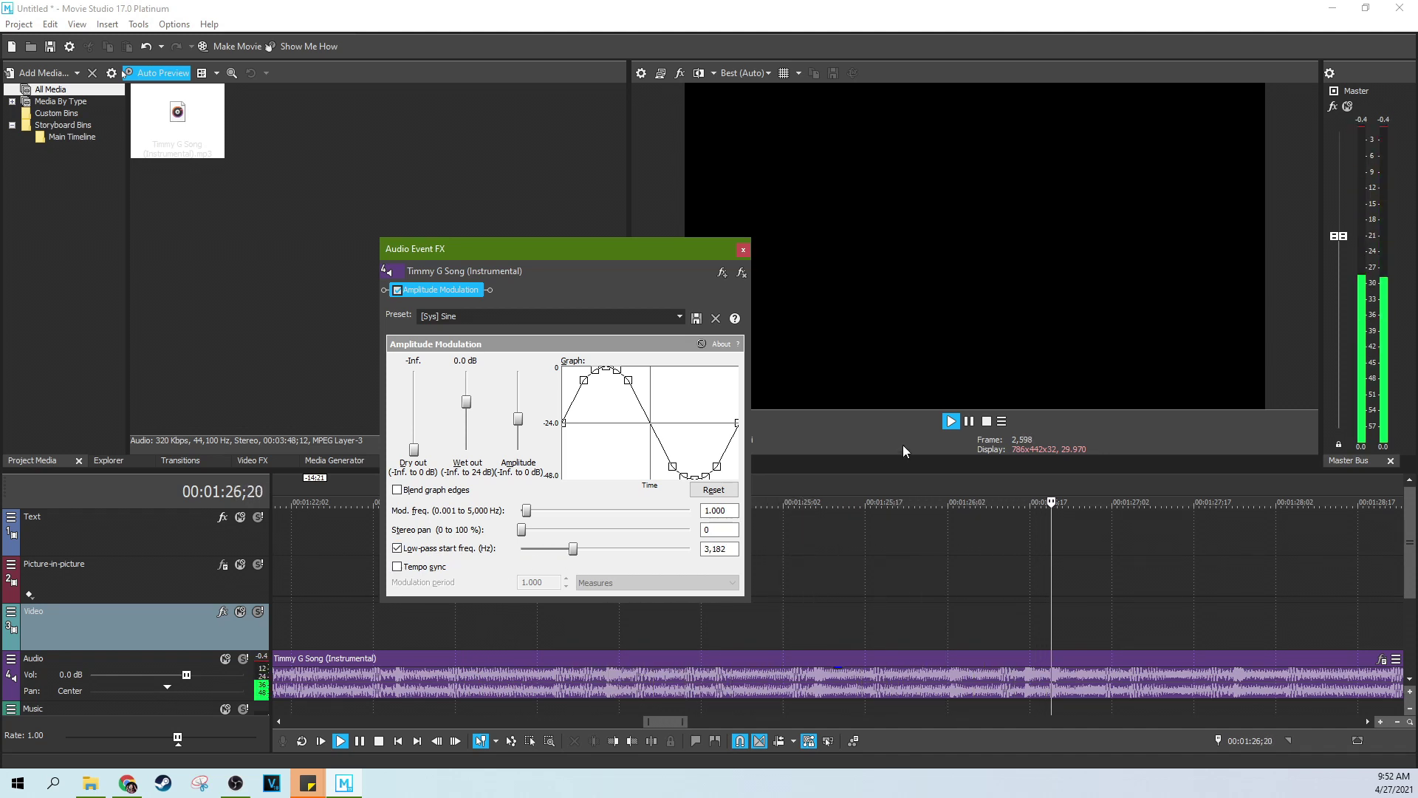
{"action": "key", "text": "space"}
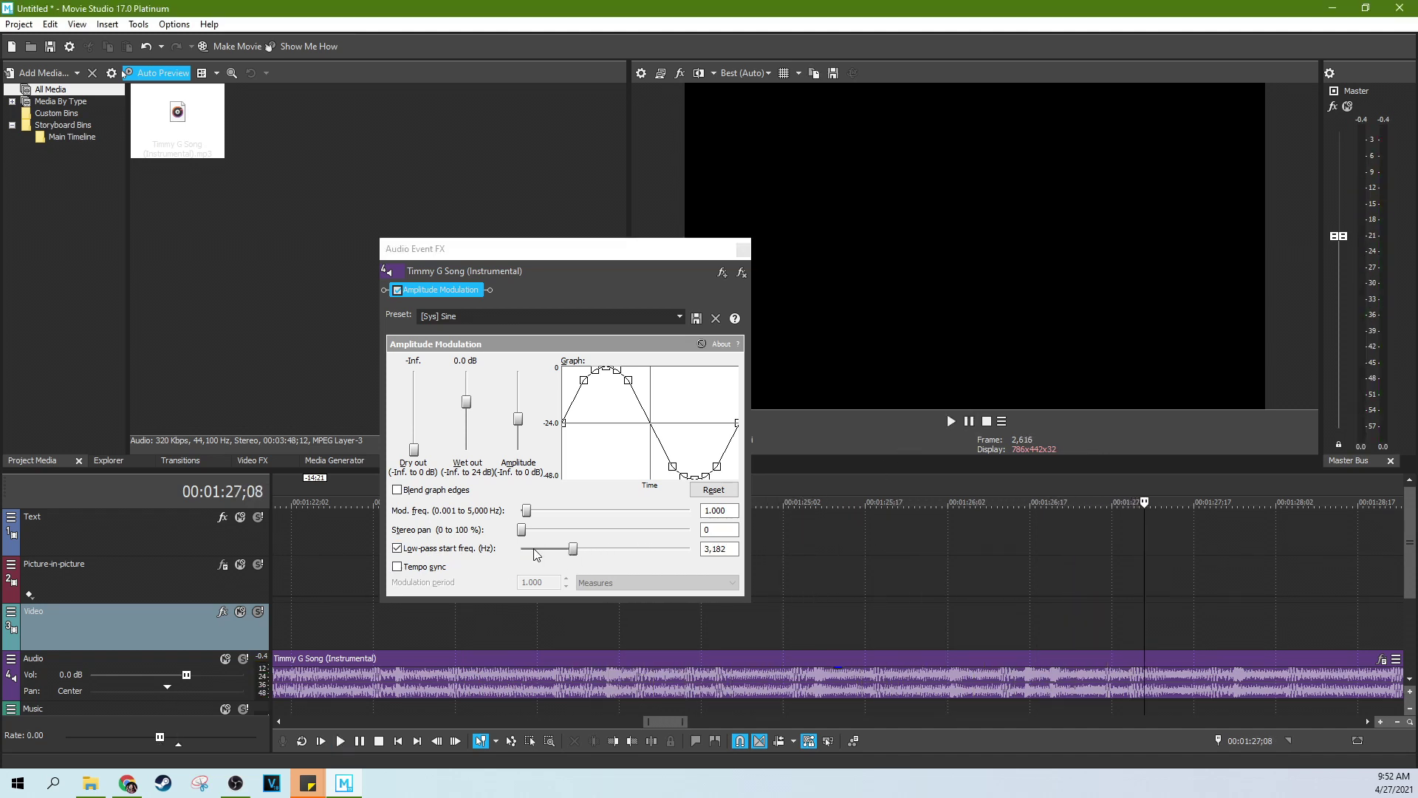
Disable the low-pass start frequency, enable Tempo sync, and move the playhead back to 00:00:51;15
{"action": "left_click", "coordinate": [398, 549]}
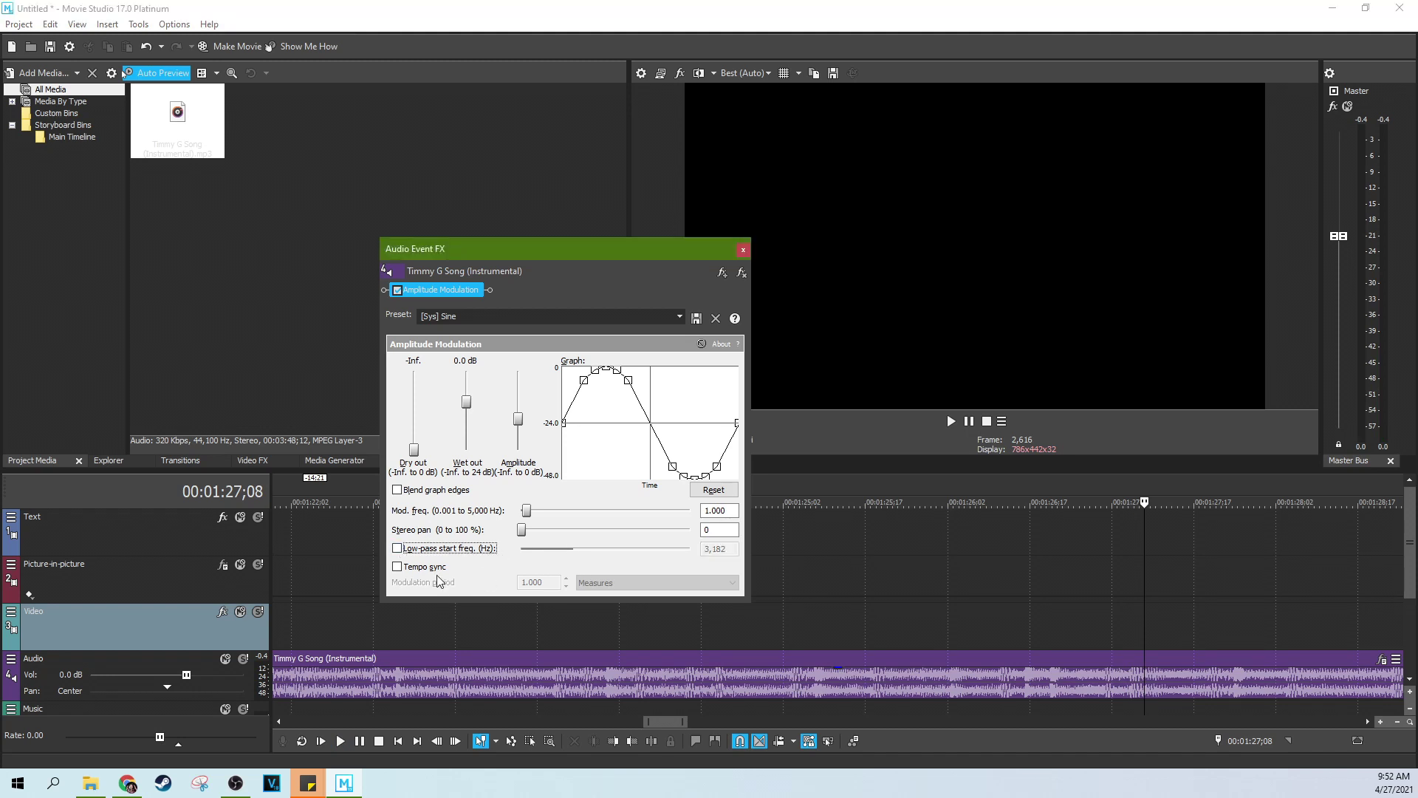
{"action": "left_click", "coordinate": [414, 568]}
{"action": "left_click", "coordinate": [515, 636]}
{"action": "scroll", "coordinate": [591, 617], "scroll_direction": "down", "scroll_amount": 3}
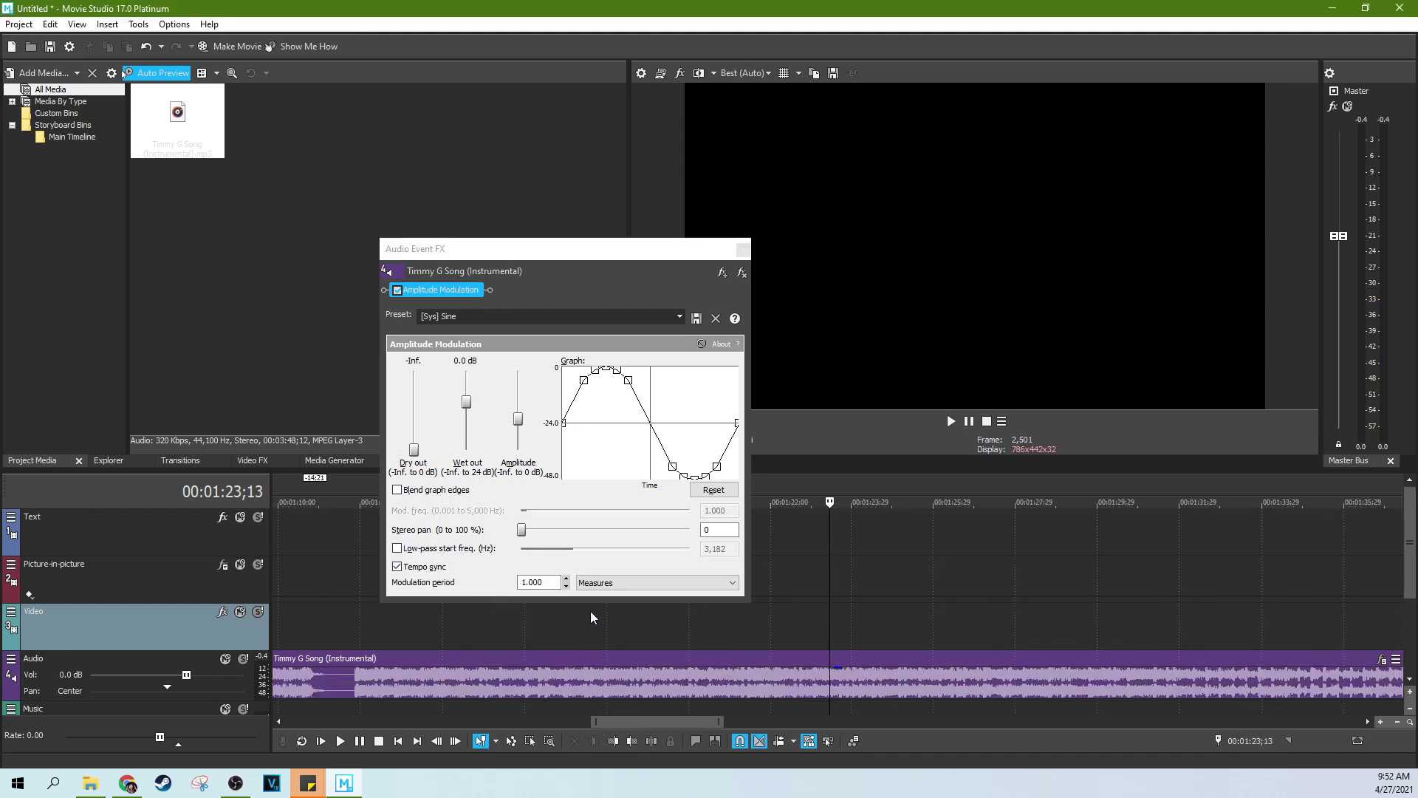
{"action": "scroll", "coordinate": [754, 685], "scroll_direction": "down", "scroll_amount": 3}
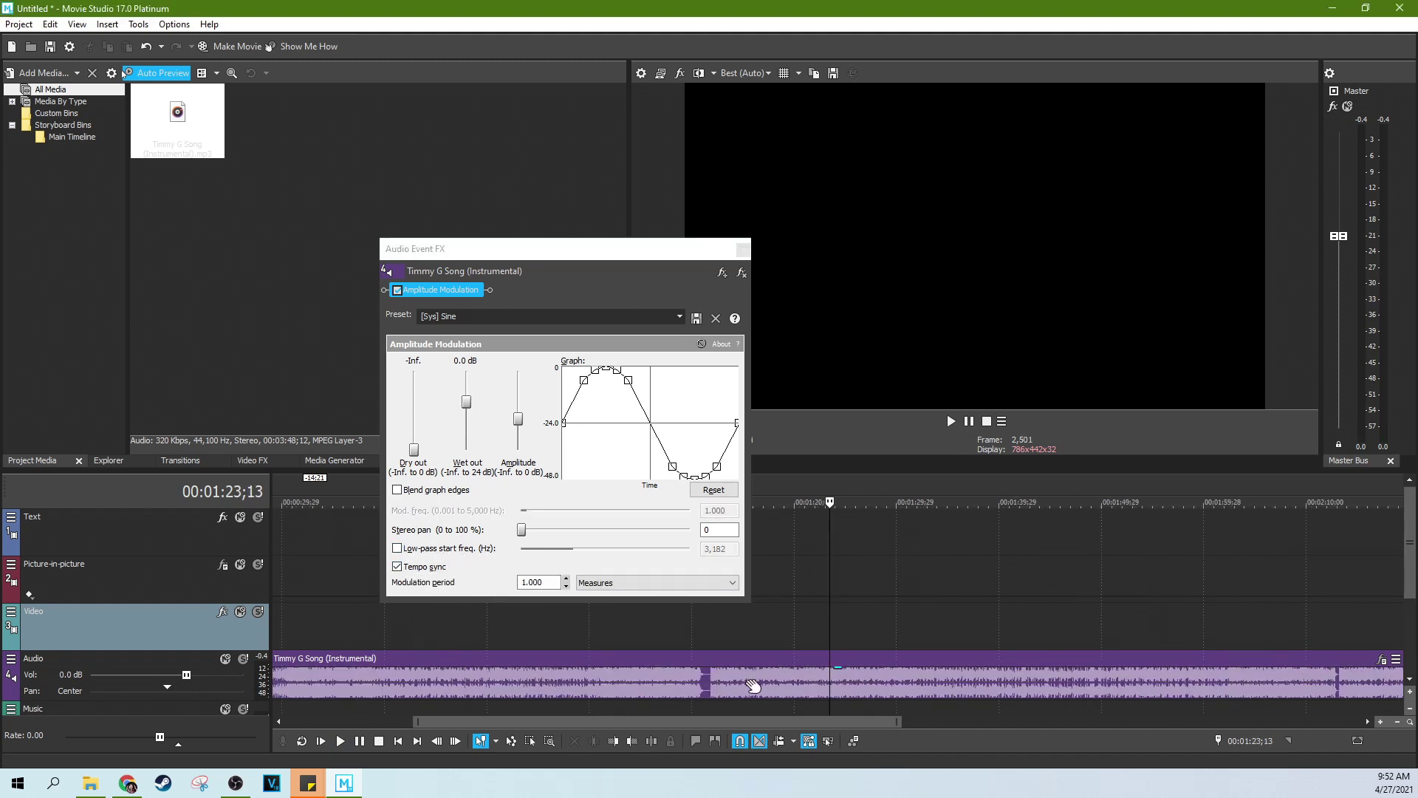
{"action": "left_click", "coordinate": [502, 650]}
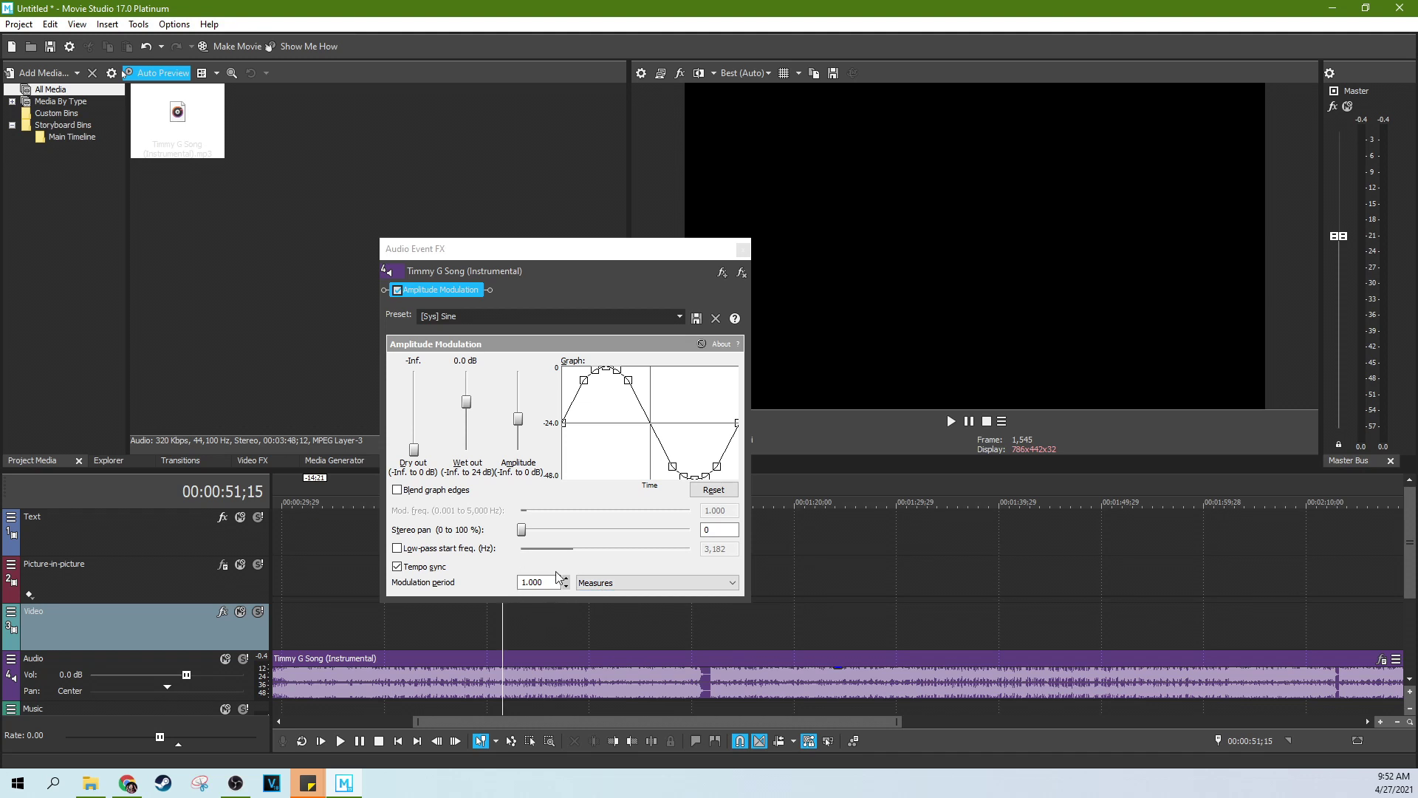
{"action": "mouse_move", "coordinate": [626, 379]}
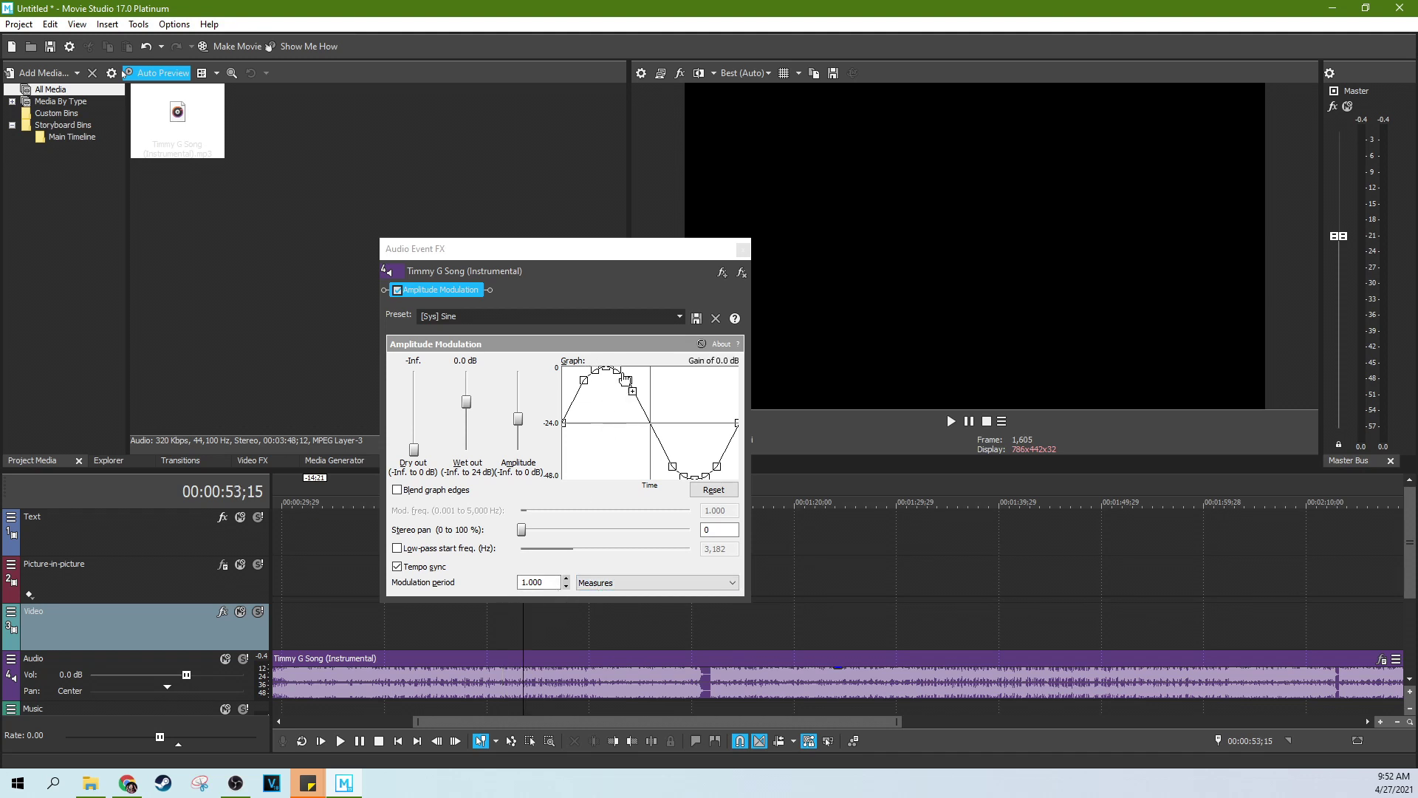
Place the playhead at 00:01:11;25 and set the tempo-synced modulation period to Dotted 16th Note
{"action": "left_click_drag", "start_coordinate": [589, 668], "coordinate": [599, 667]}
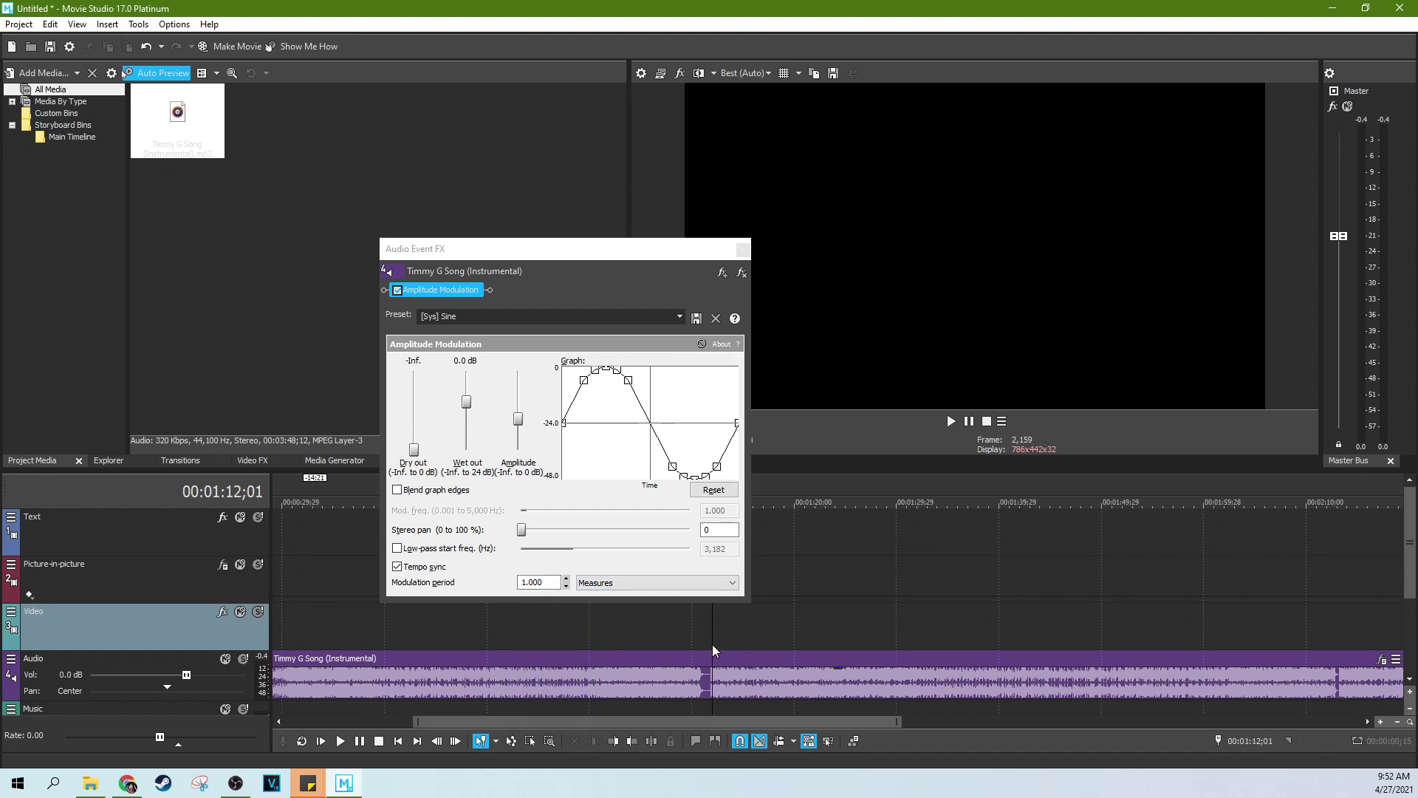
{"action": "scroll", "coordinate": [714, 650], "scroll_direction": "up", "scroll_amount": 3}
{"action": "left_click_drag", "start_coordinate": [831, 635], "coordinate": [824, 636]}
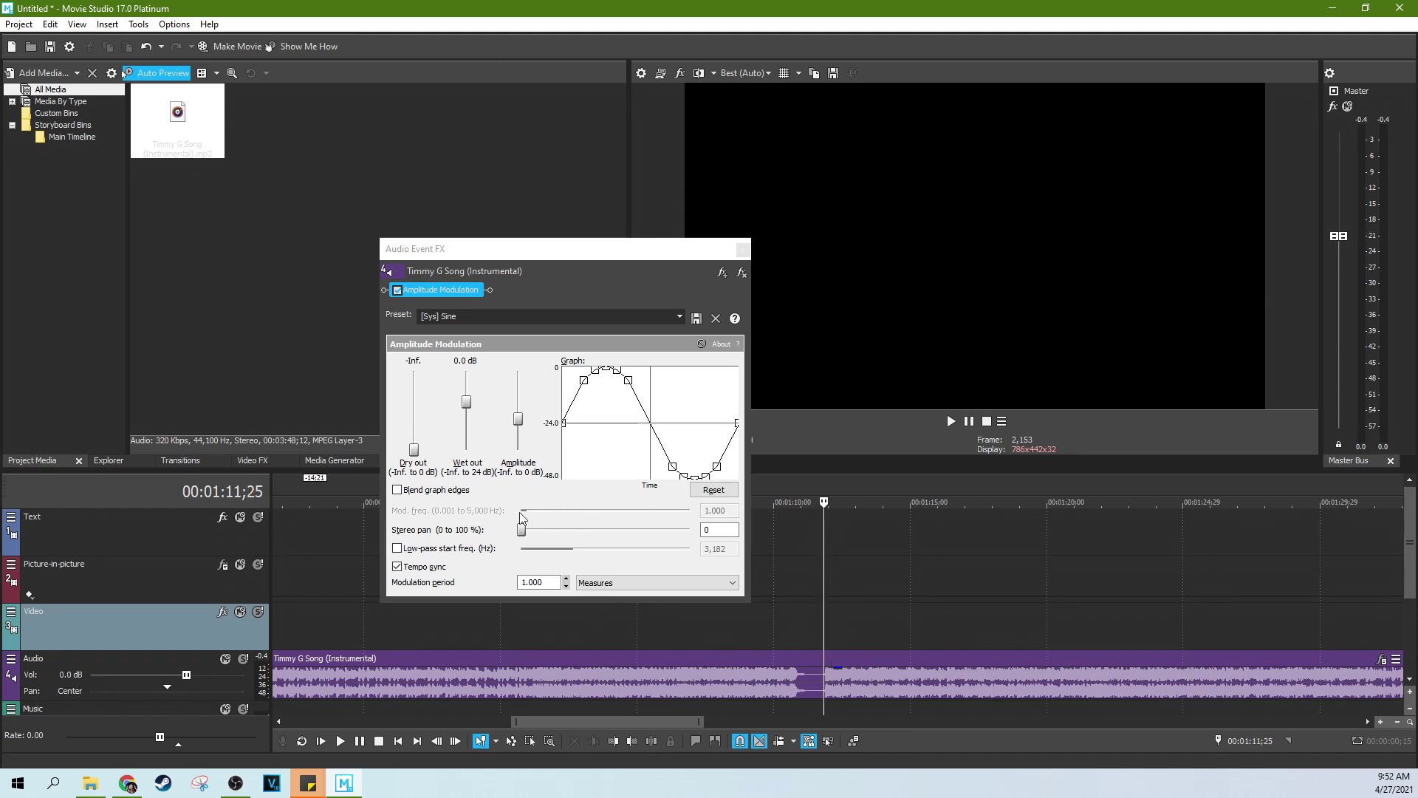
{"action": "left_click", "coordinate": [650, 583]}
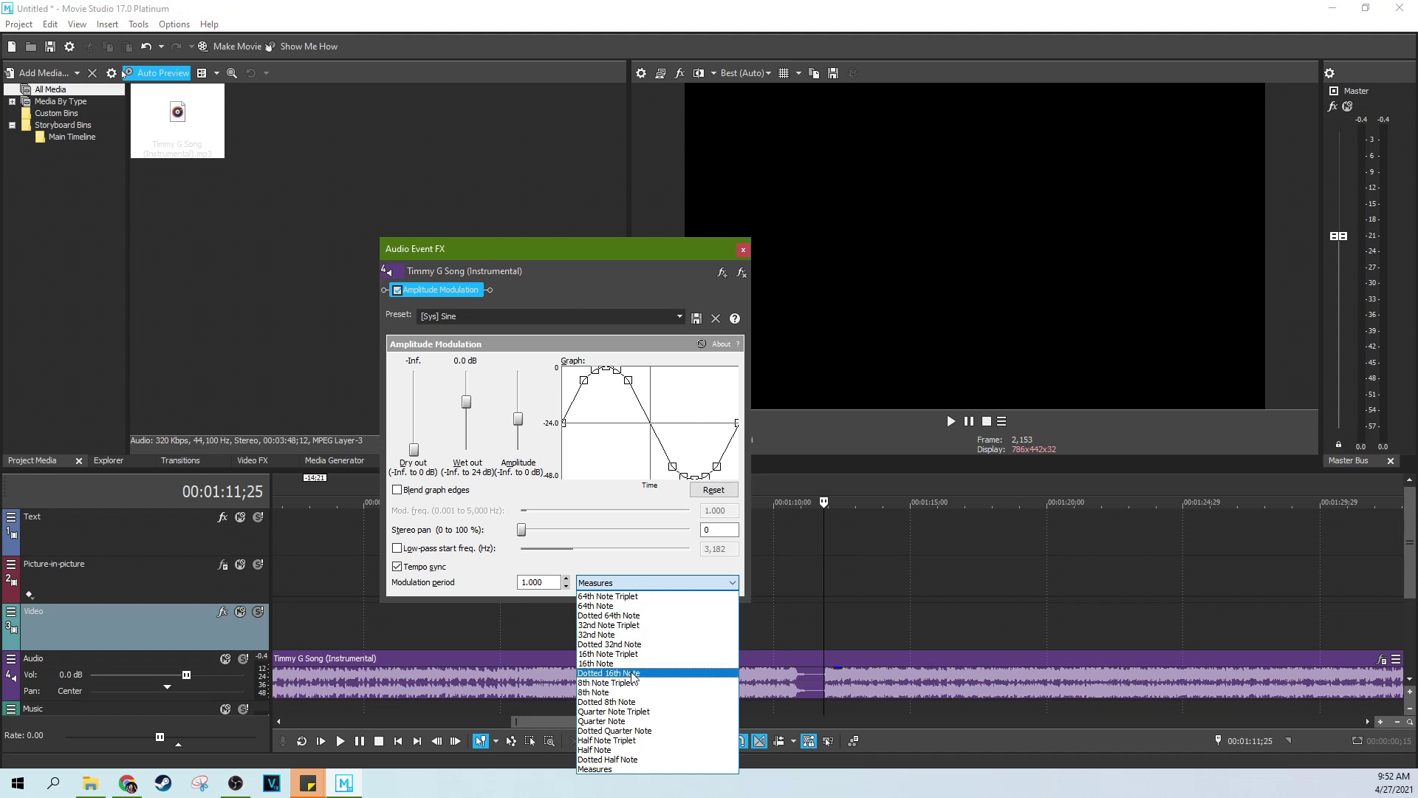
{"action": "left_click", "coordinate": [633, 674]}
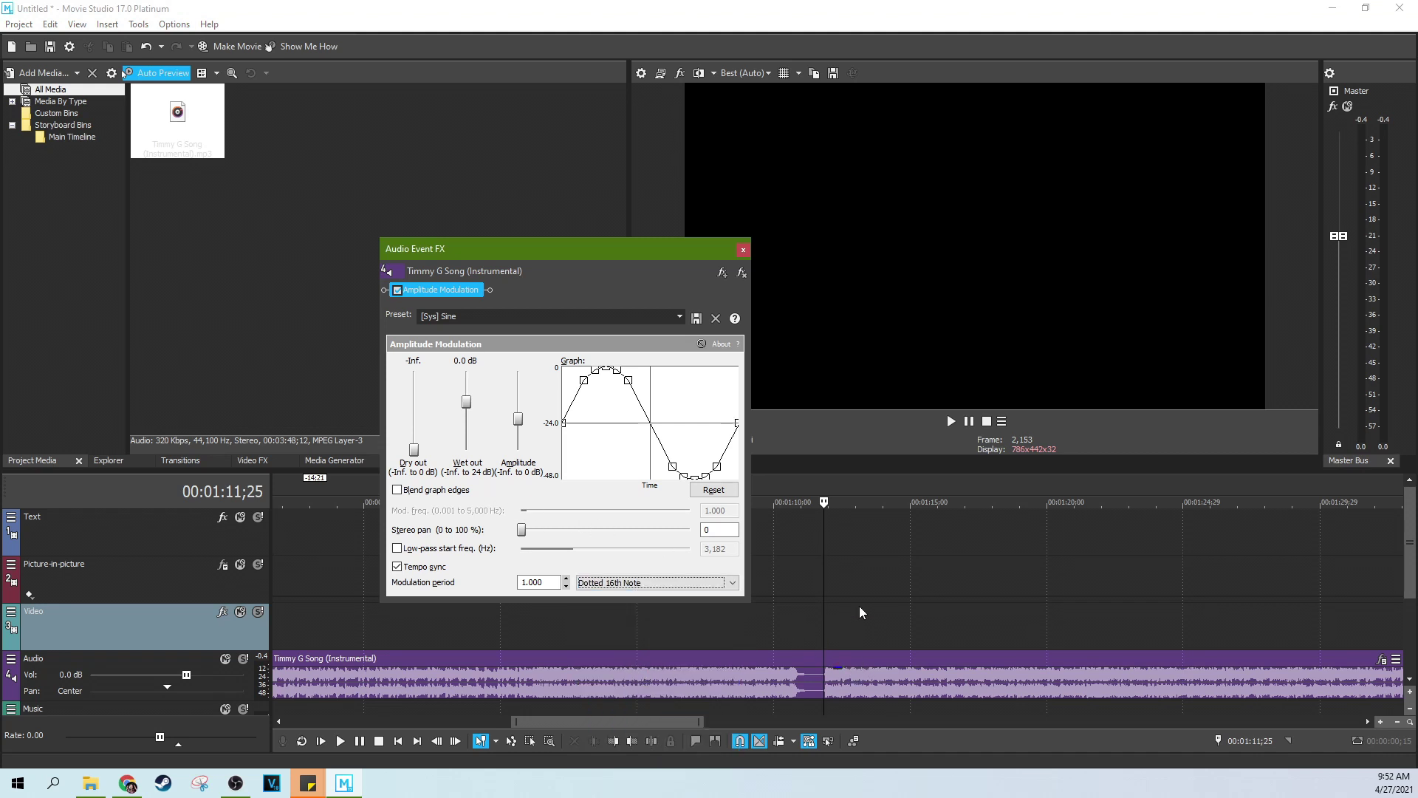
Play the song, change the modulation period to Quarter Note Triplet during playback, and pause
{"action": "left_click", "coordinate": [950, 421]}
{"action": "left_click", "coordinate": [650, 583]}
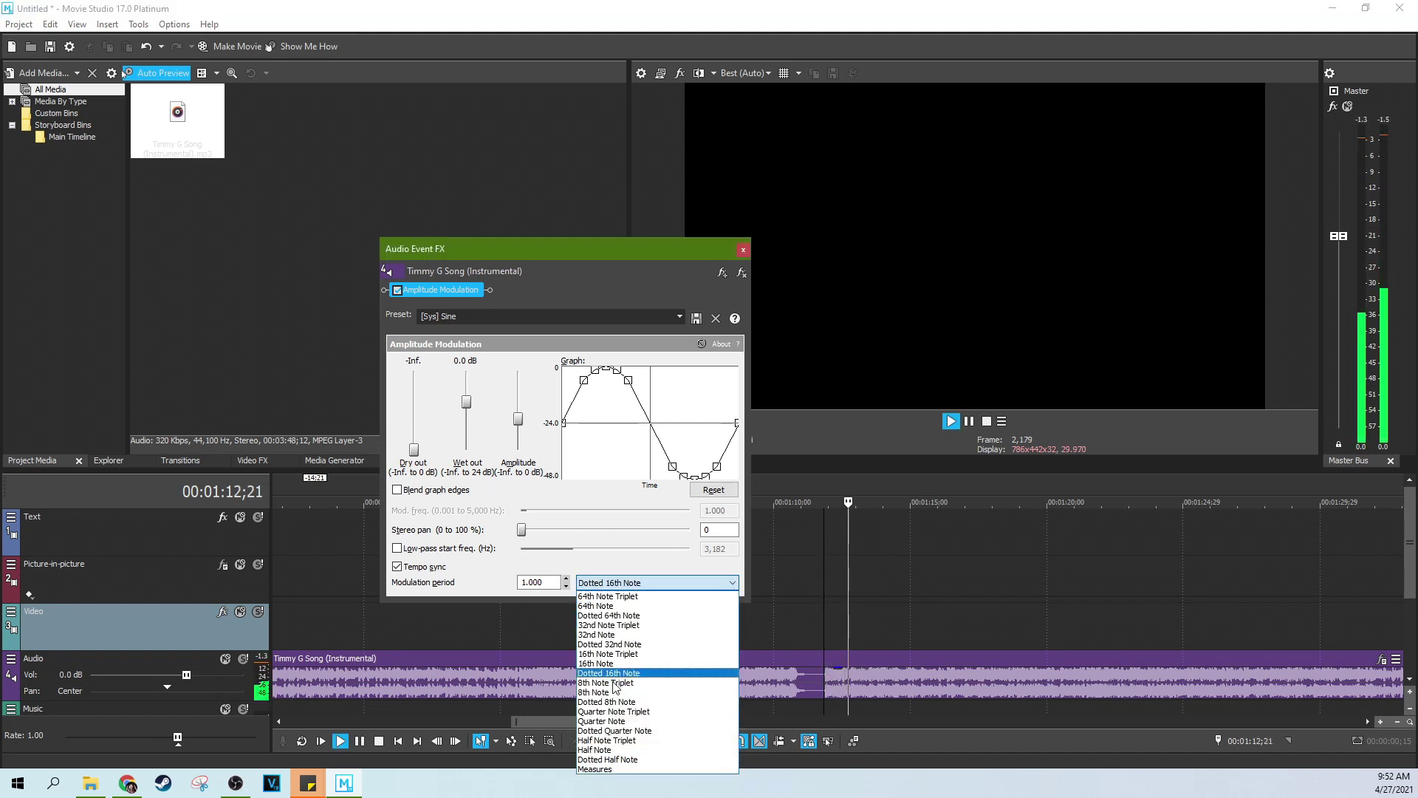
{"action": "left_click", "coordinate": [614, 711]}
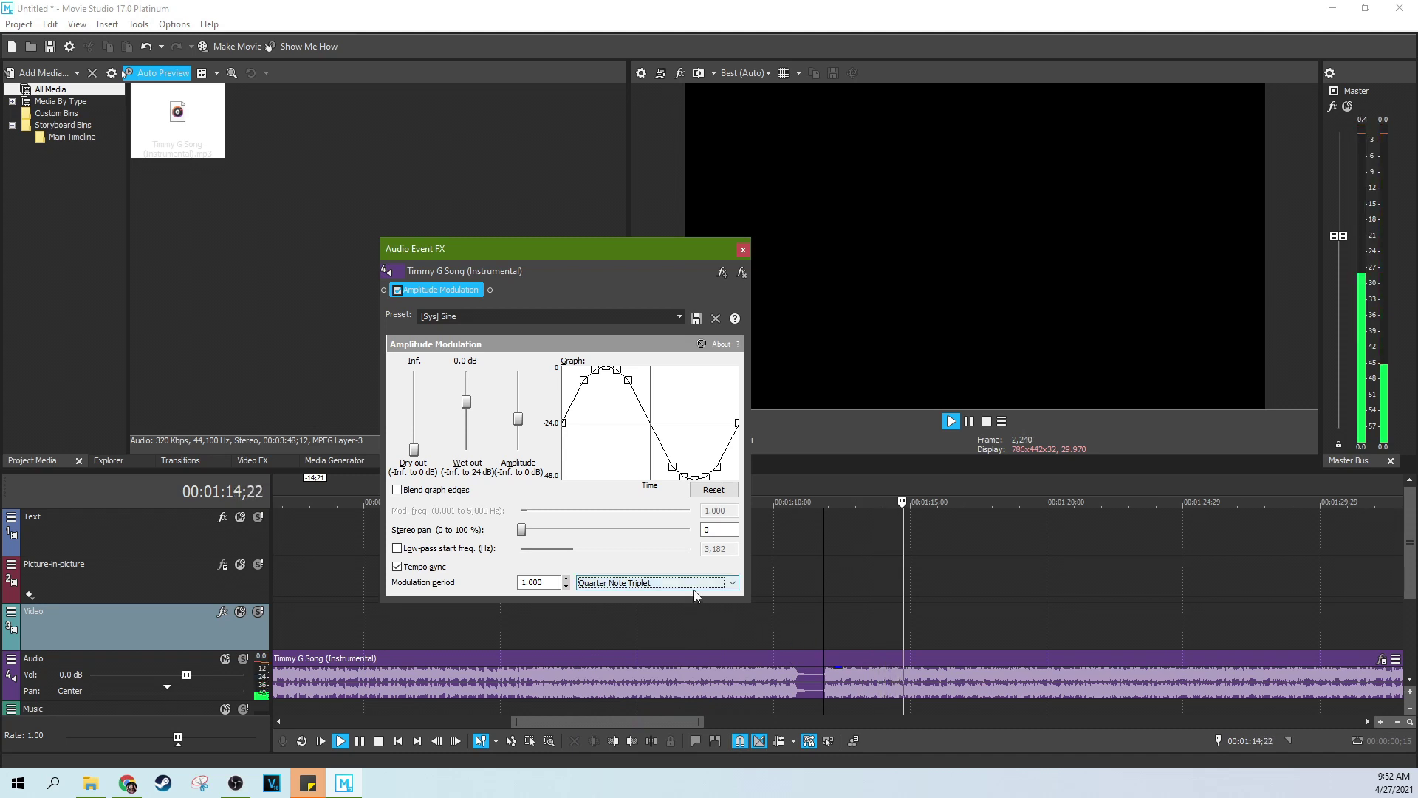
{"action": "left_click", "coordinate": [969, 422]}
Disable Tempo sync and close the Amplitude Modulation effect window
{"action": "left_click", "coordinate": [397, 567]}
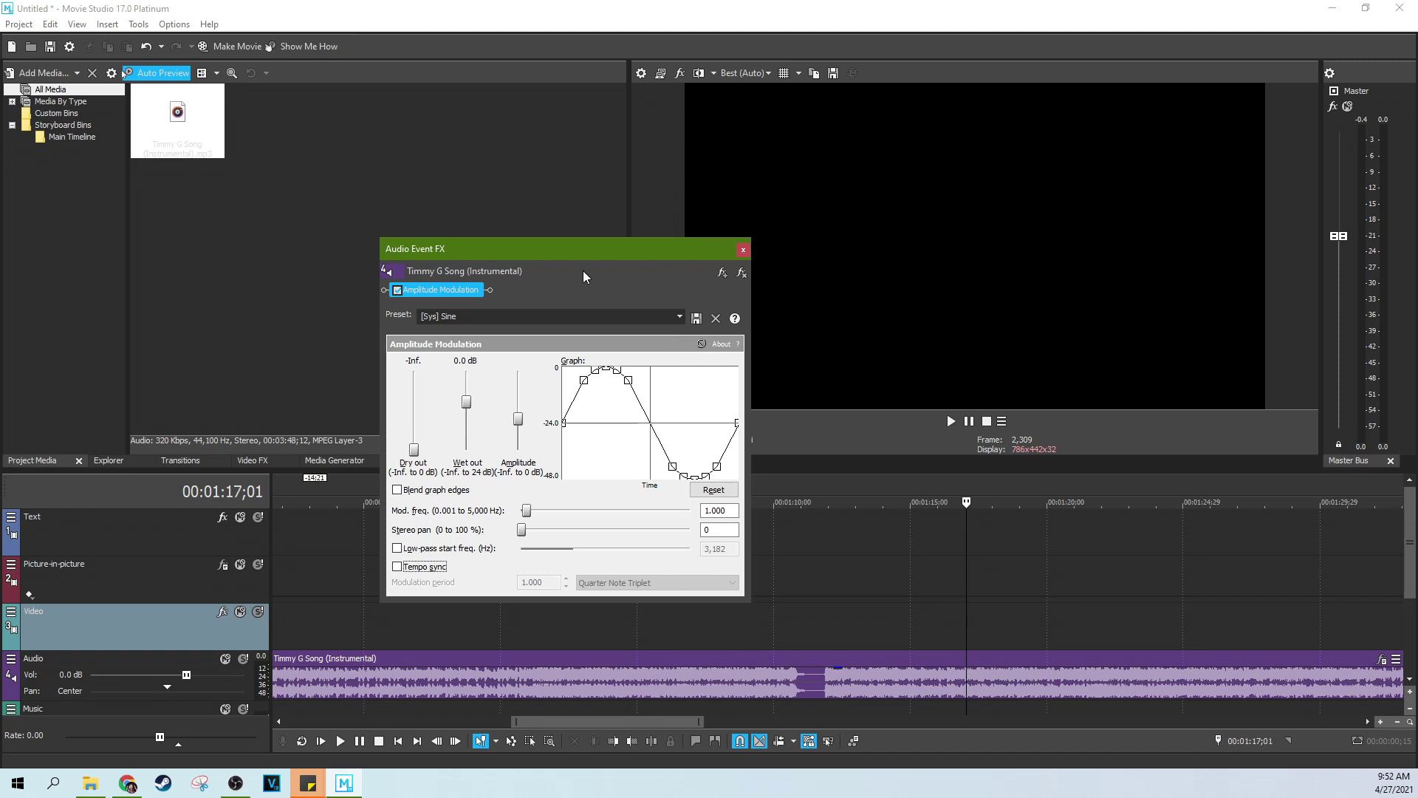
{"action": "left_click_drag", "start_coordinate": [538, 253], "coordinate": [416, 263]}
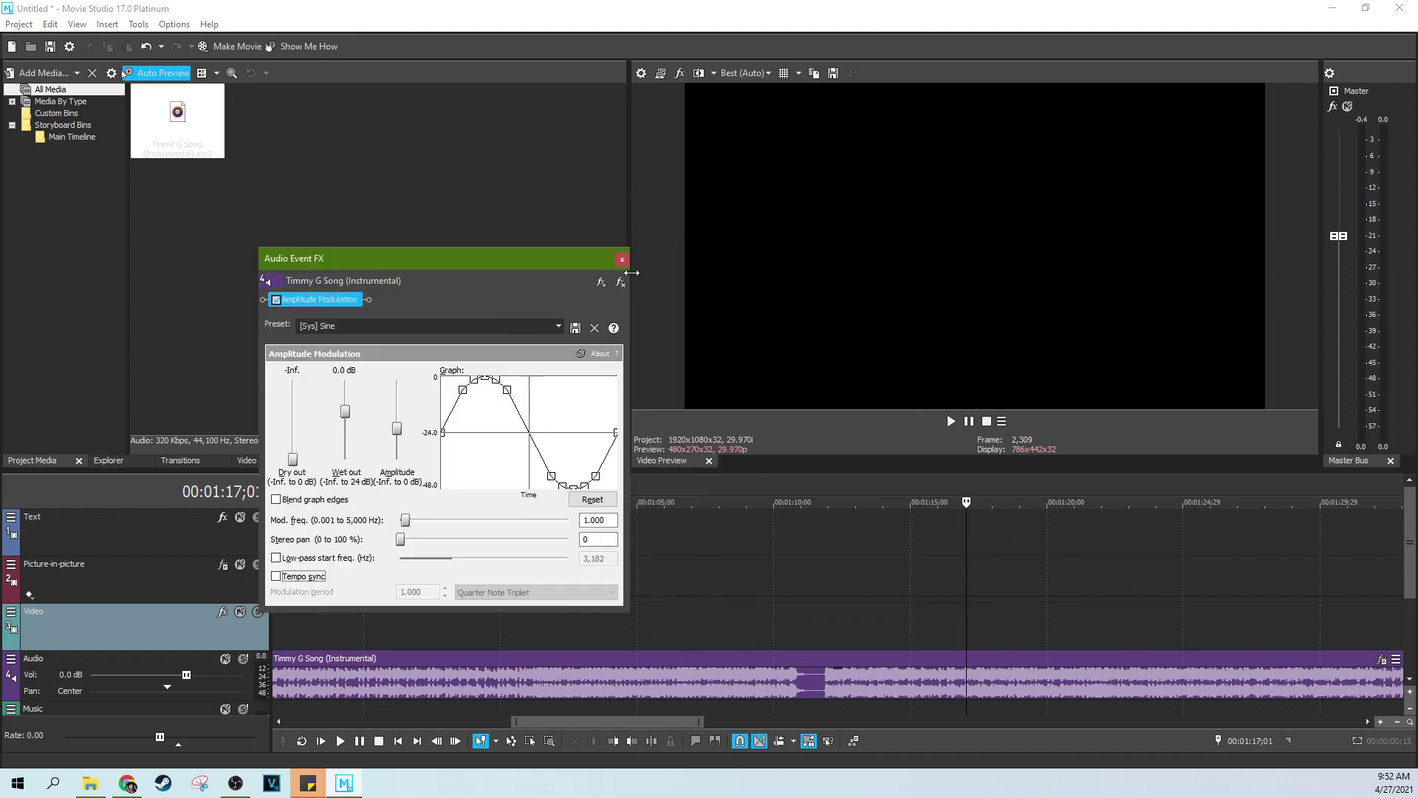
{"action": "left_click", "coordinate": [622, 259]}
{"action": "left_click", "coordinate": [588, 554]}
{"action": "scroll", "coordinate": [590, 562], "scroll_direction": "down", "scroll_amount": 6}
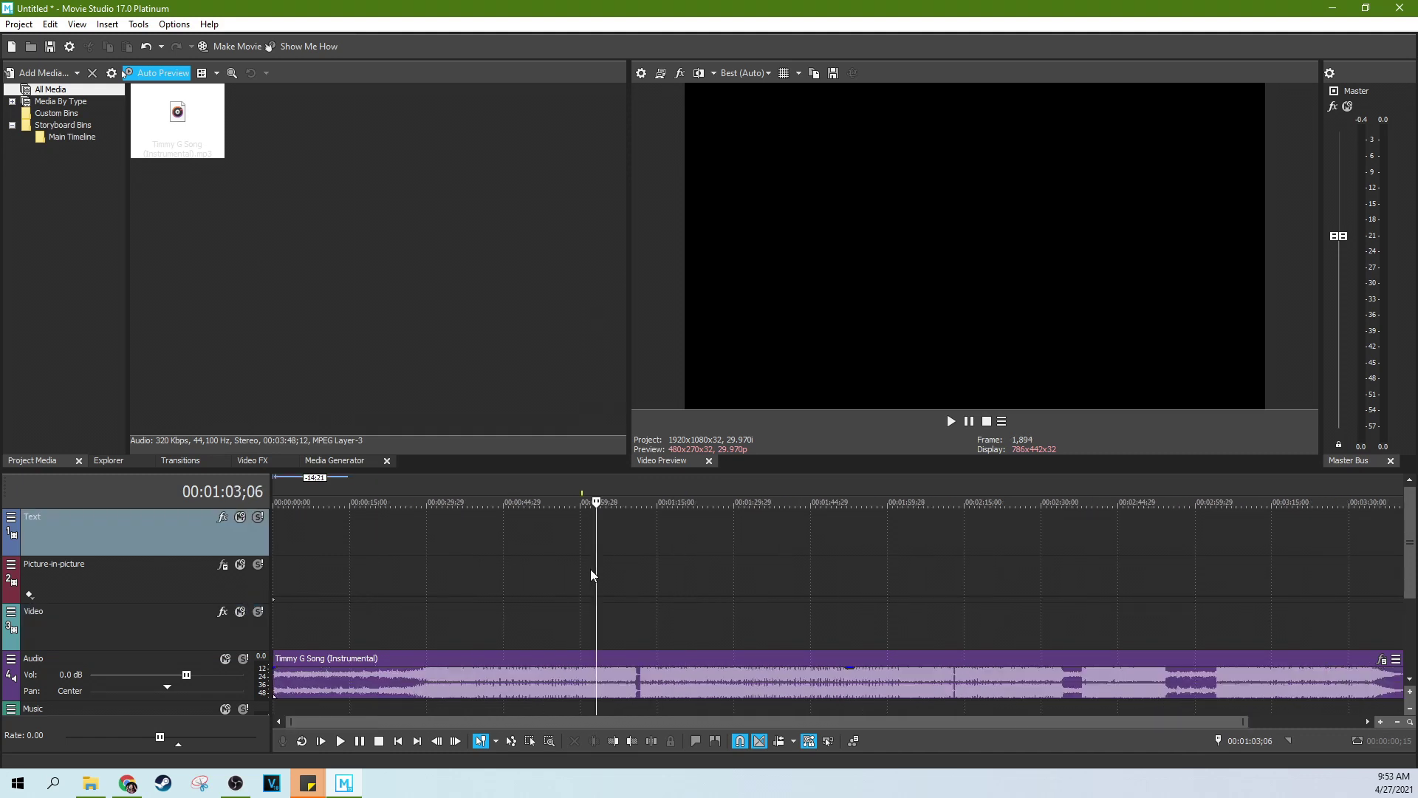
{"action": "left_click", "coordinate": [604, 614]}
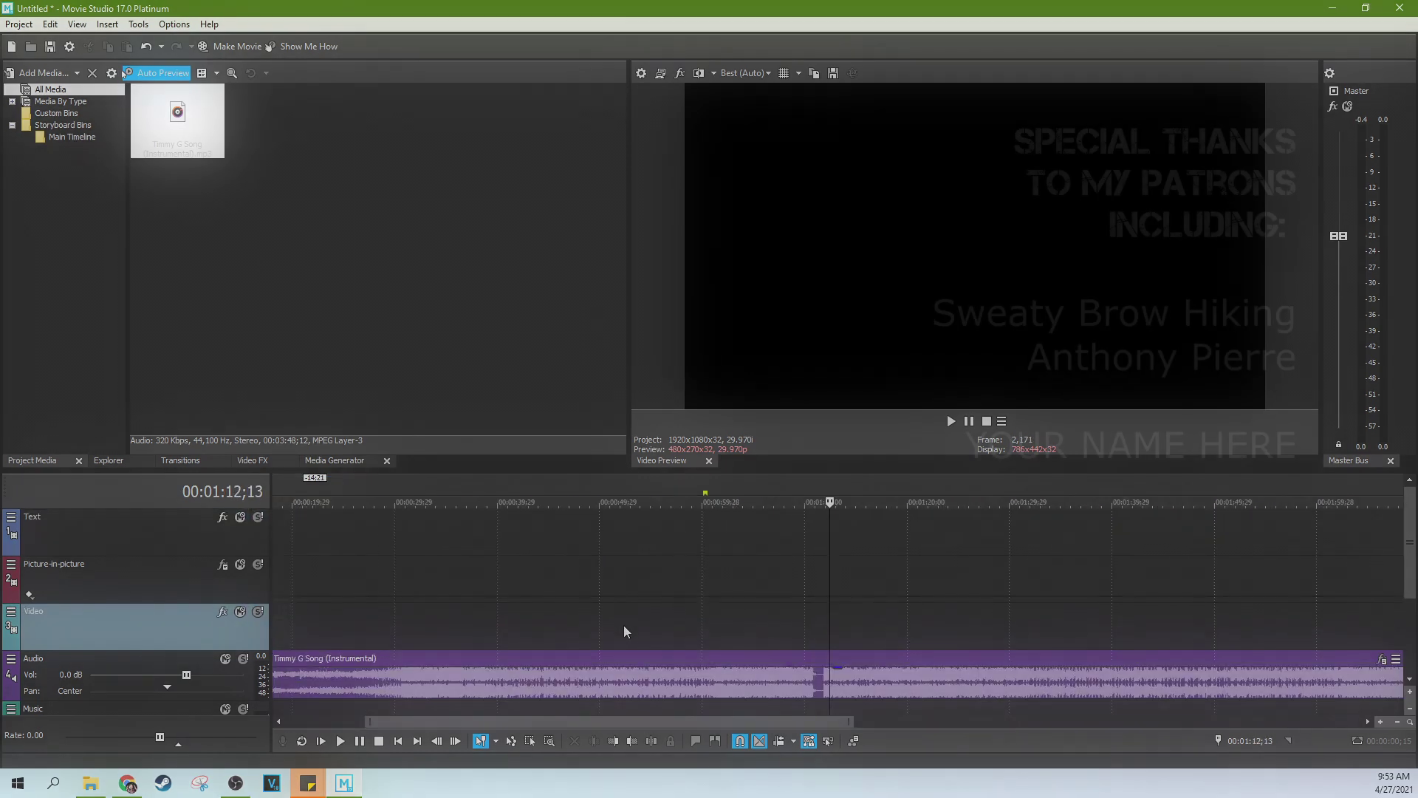